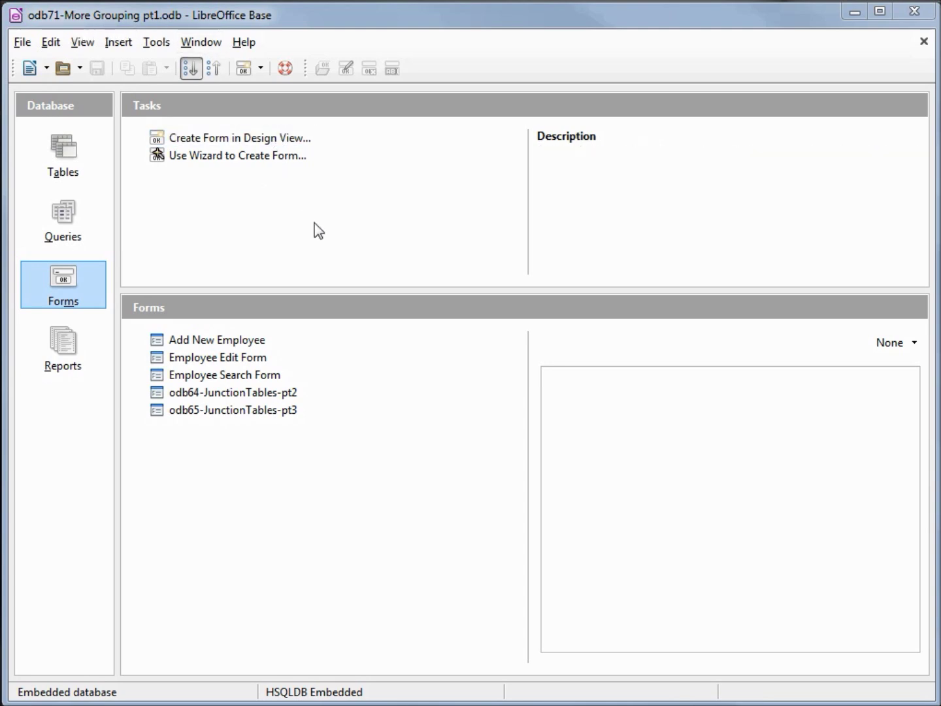
Go to the database's Reports section and launch the Report Wizard
click(67, 341)
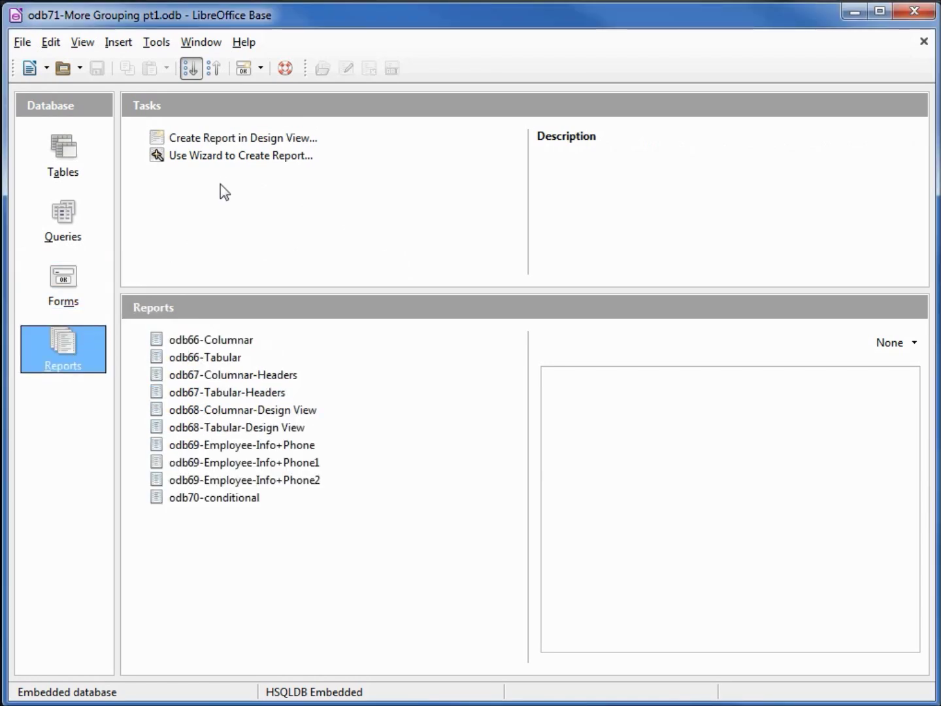
mouse_move(241, 155)
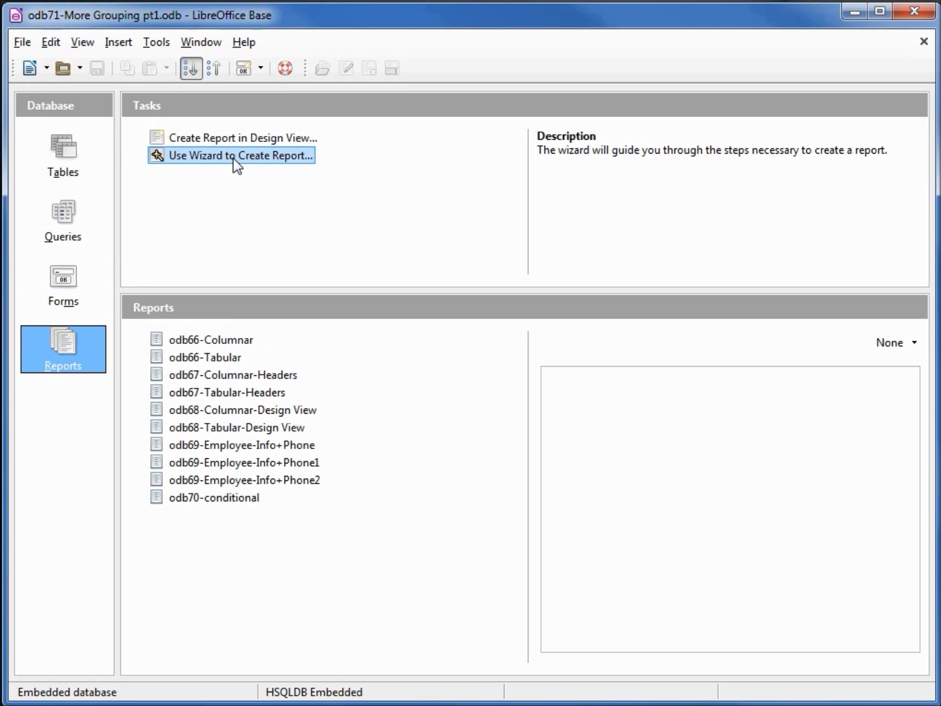
click(234, 156)
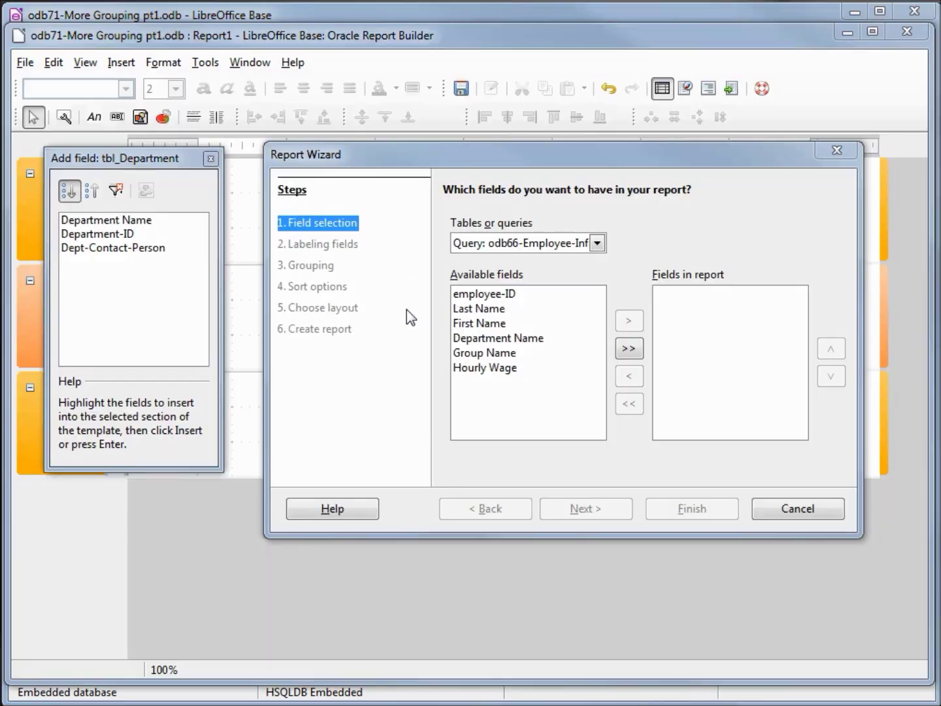
Use the odb66-Employee-Info query as the report source and add all six of its fields
click(210, 159)
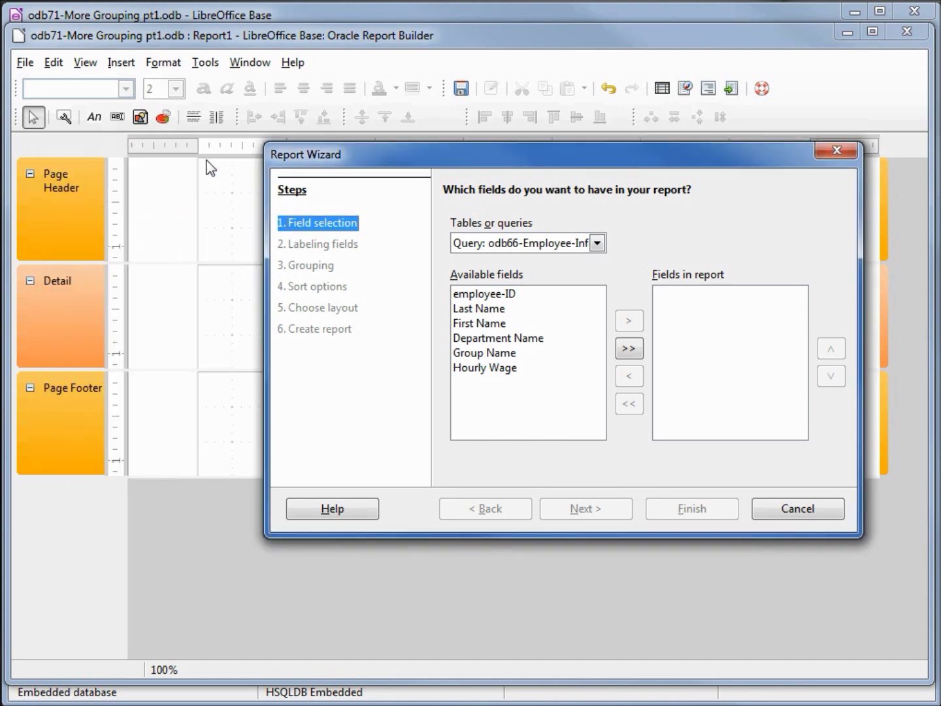
click(597, 243)
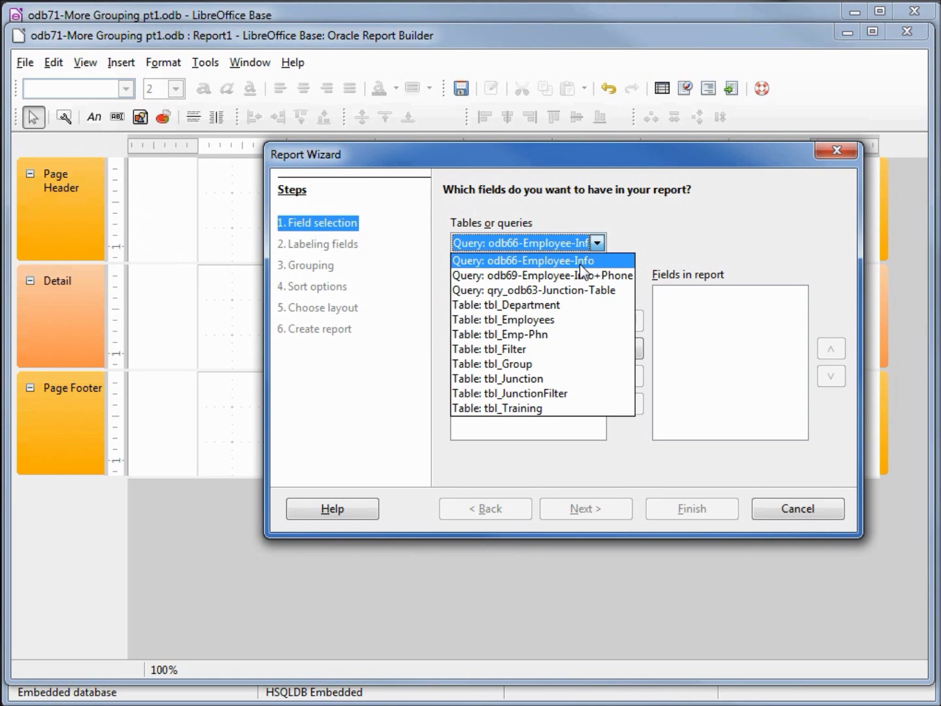
click(580, 265)
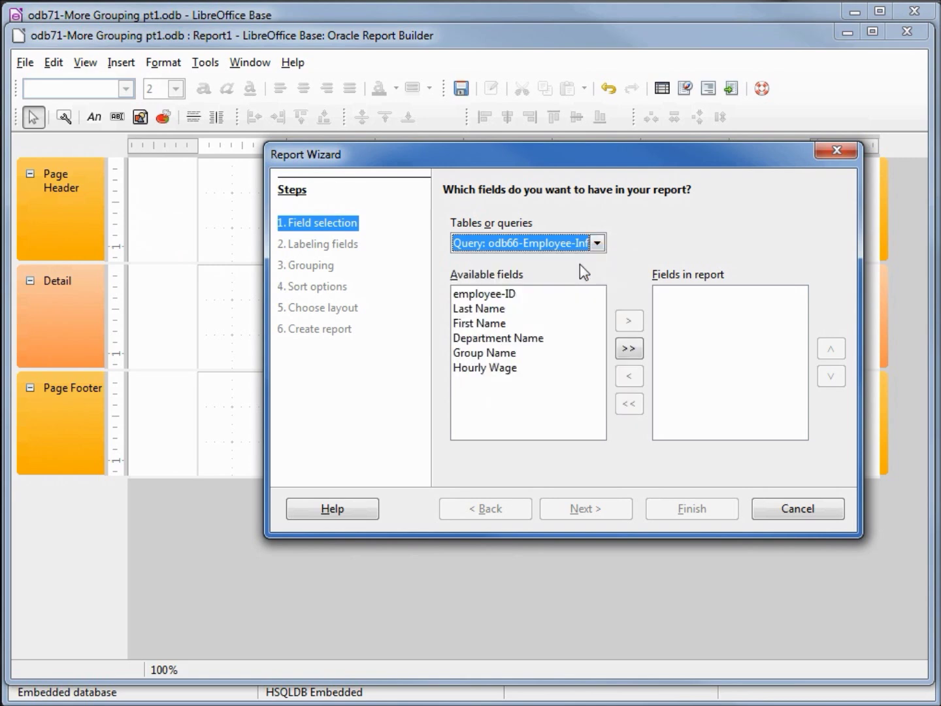
click(630, 348)
key(Return)
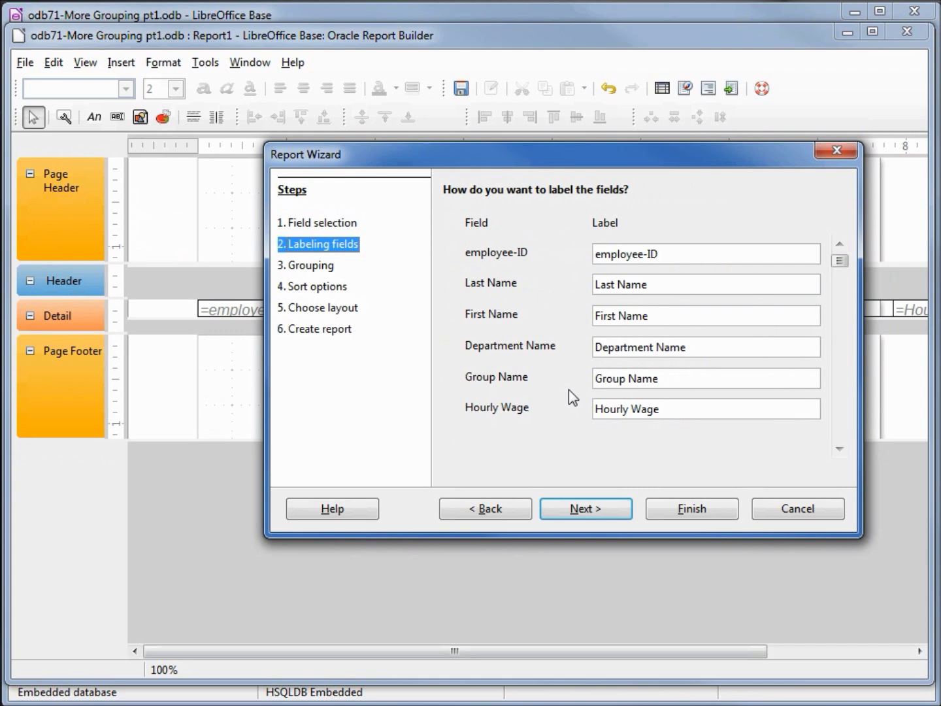
Change the employee-ID field's label to 'Emp-ID' and continue to grouping
drag(674, 254, 579, 258)
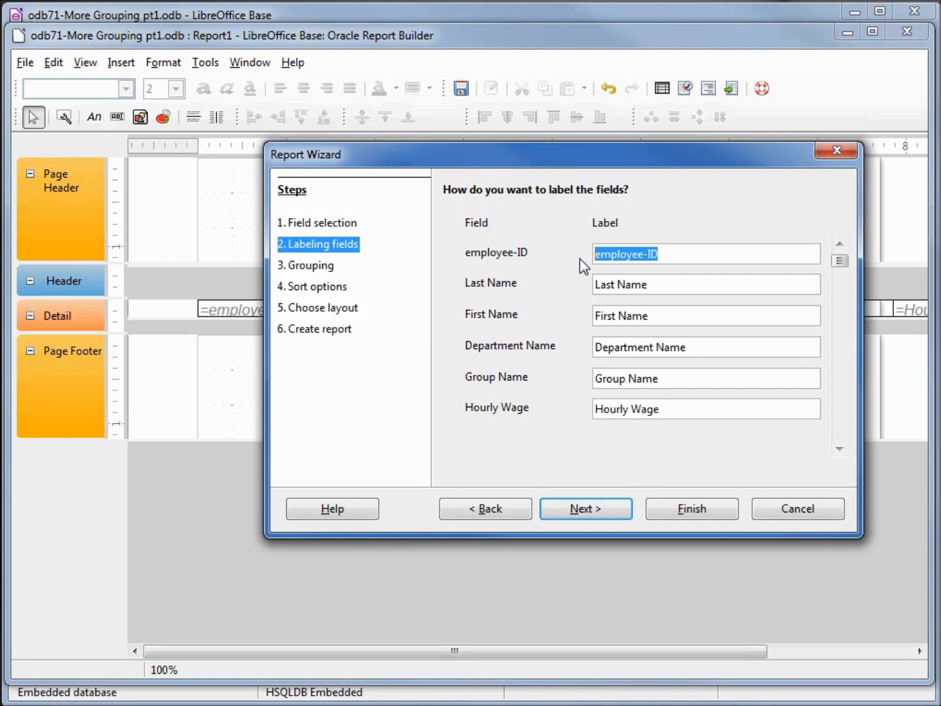
text(Emp-ID)
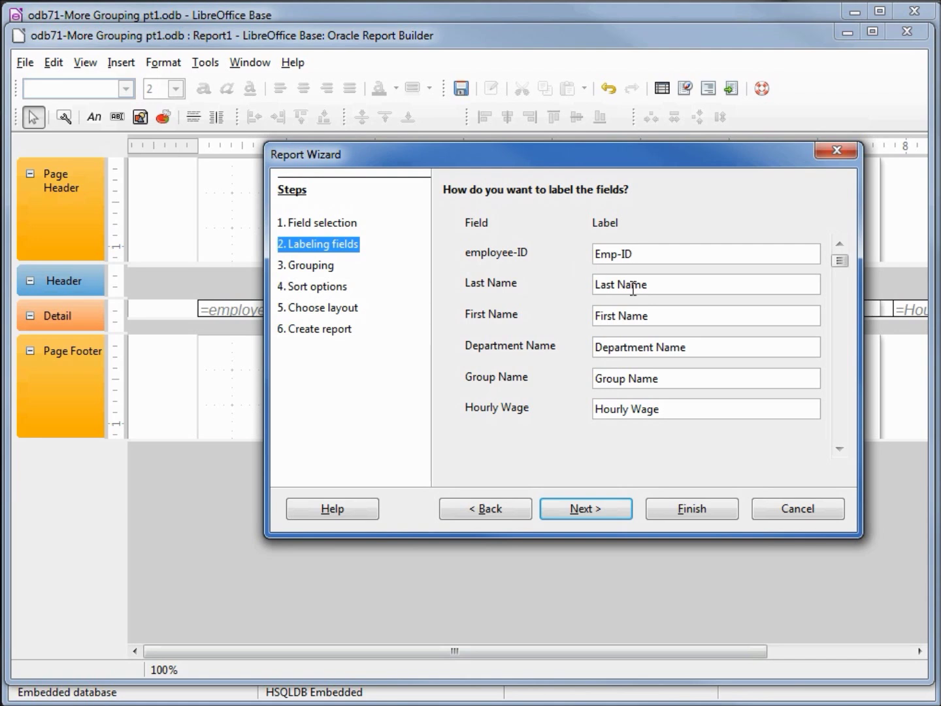
click(604, 517)
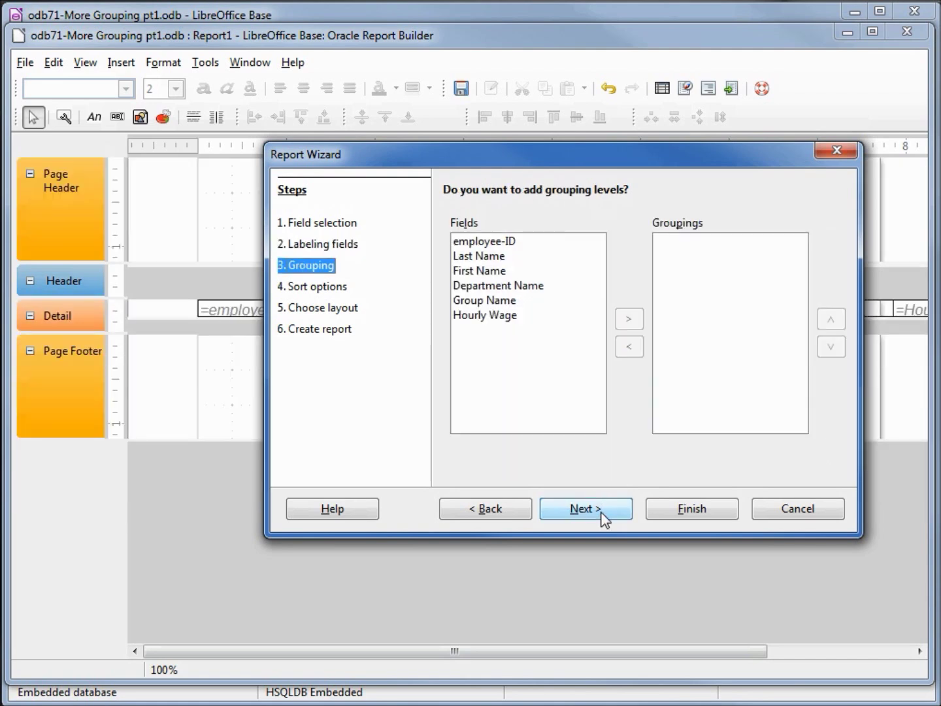
Add Department Name and then Group Name as the report's grouping levels
double_click(528, 287)
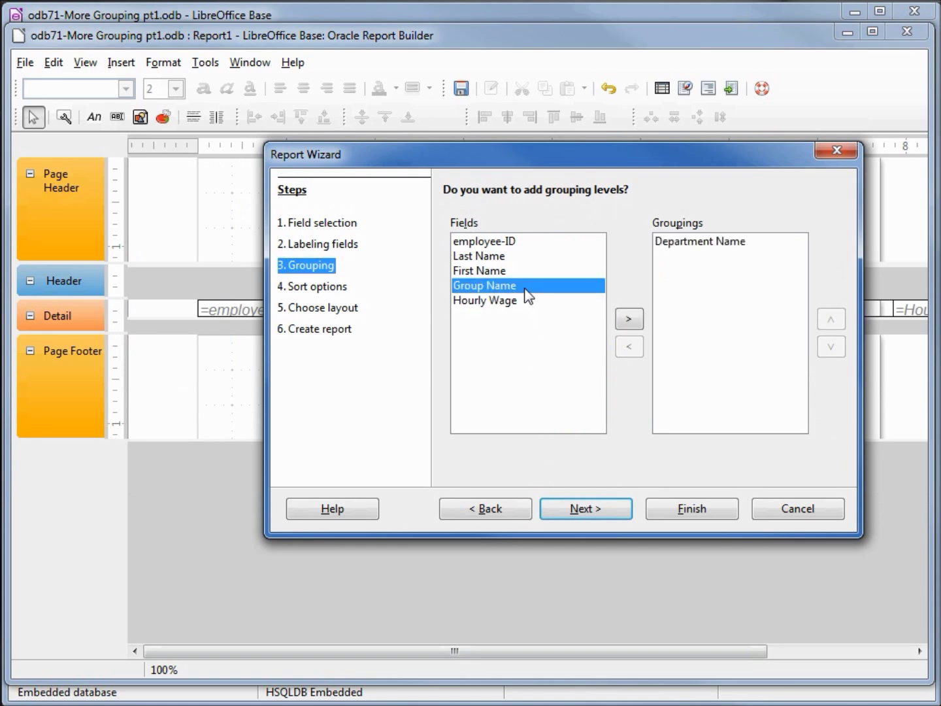
double_click(528, 286)
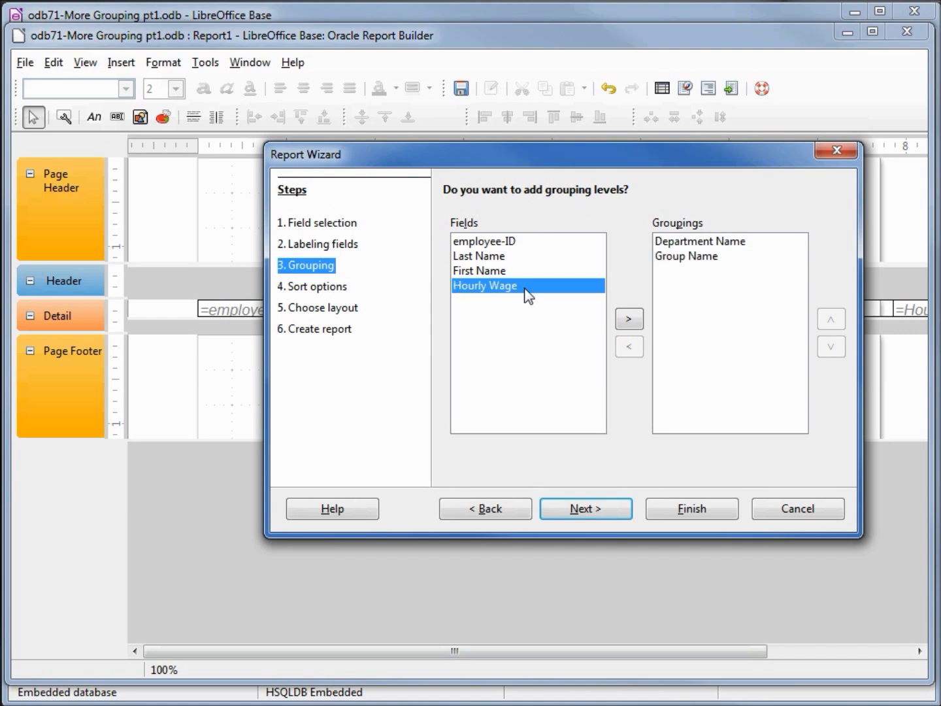
click(595, 512)
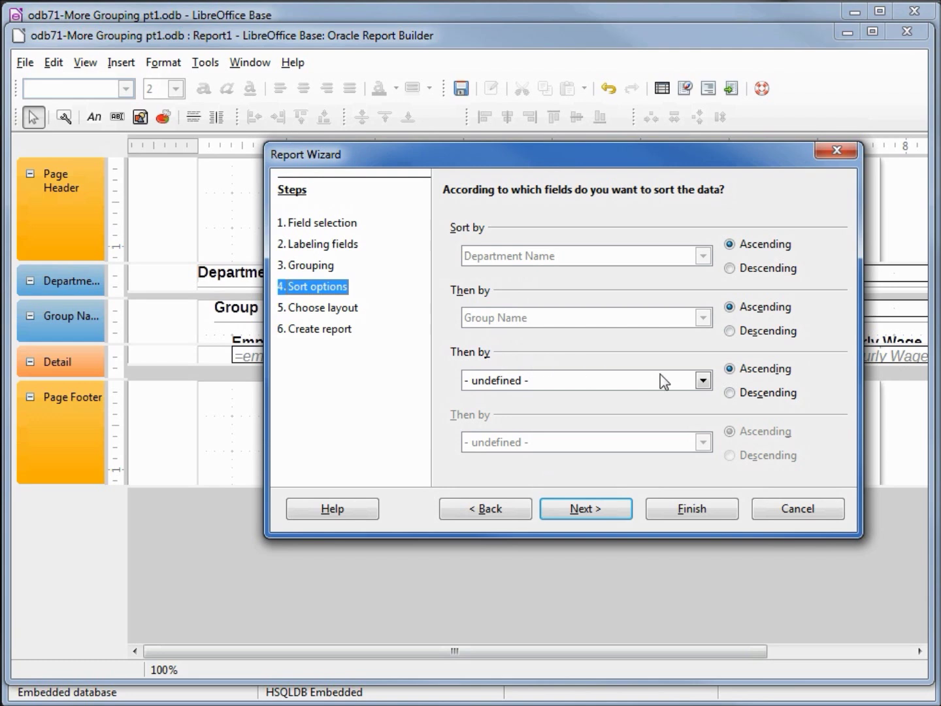
Set the third sort level to Last Name
click(704, 380)
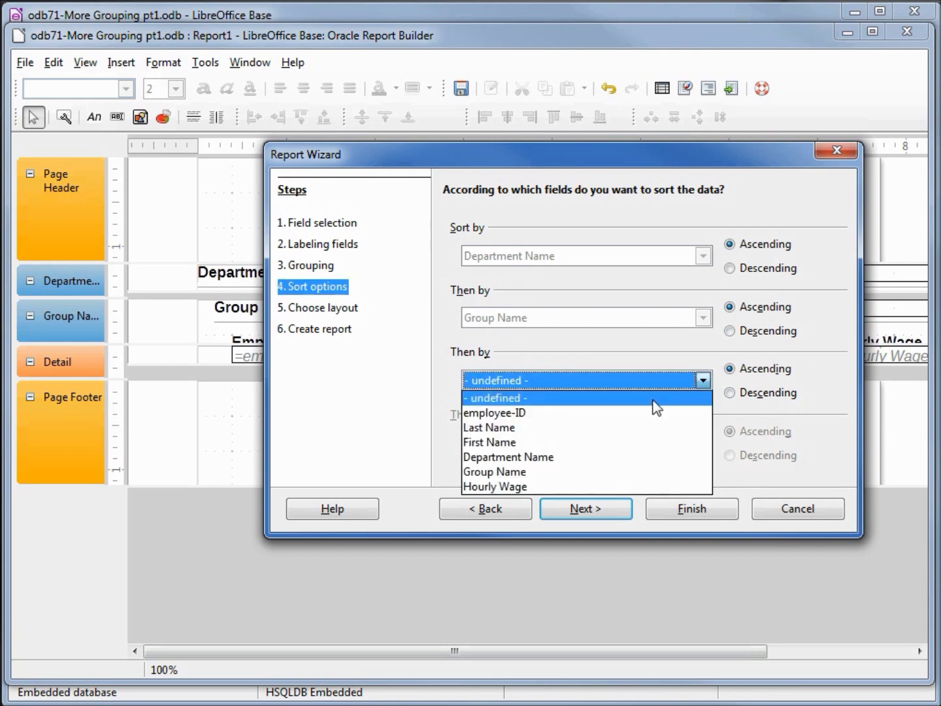
click(520, 428)
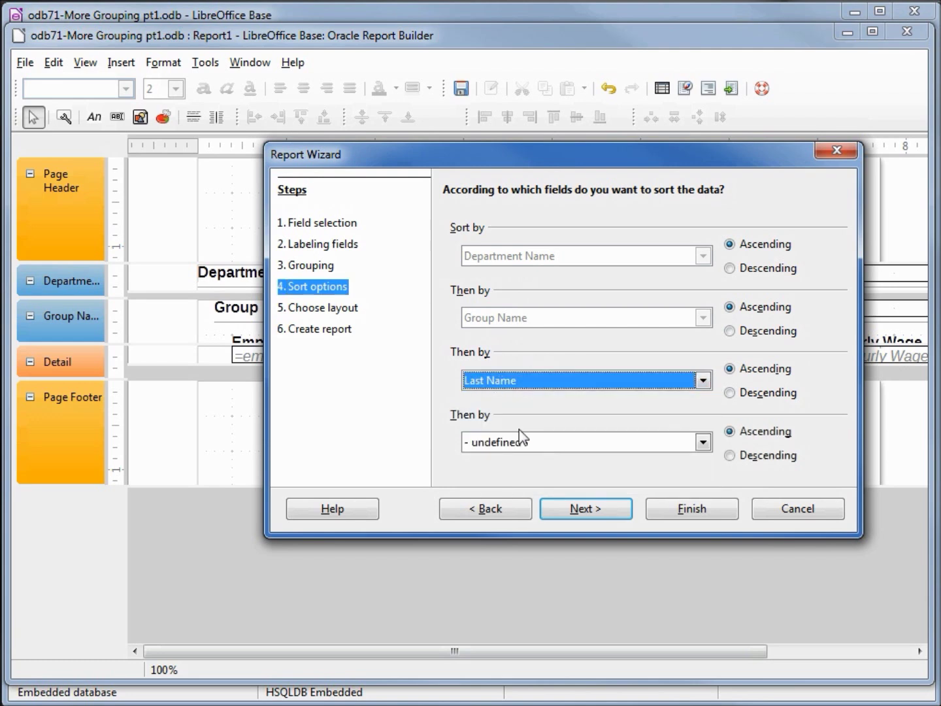
click(598, 514)
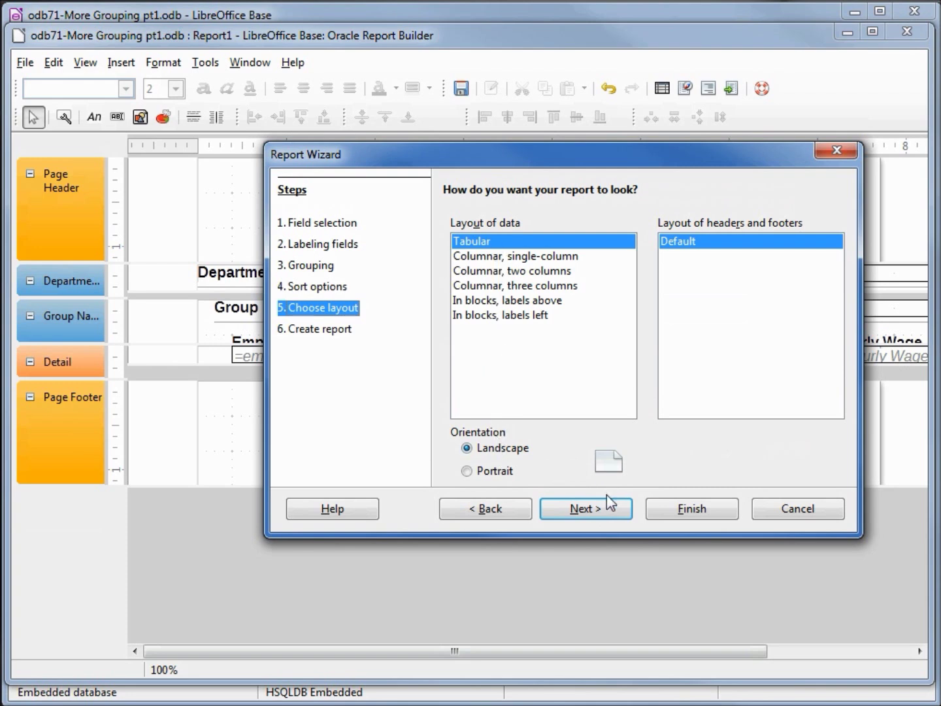
Keep the Tabular layout, title the report 'odb71-More Grouping pt1', and finish the wizard
click(605, 512)
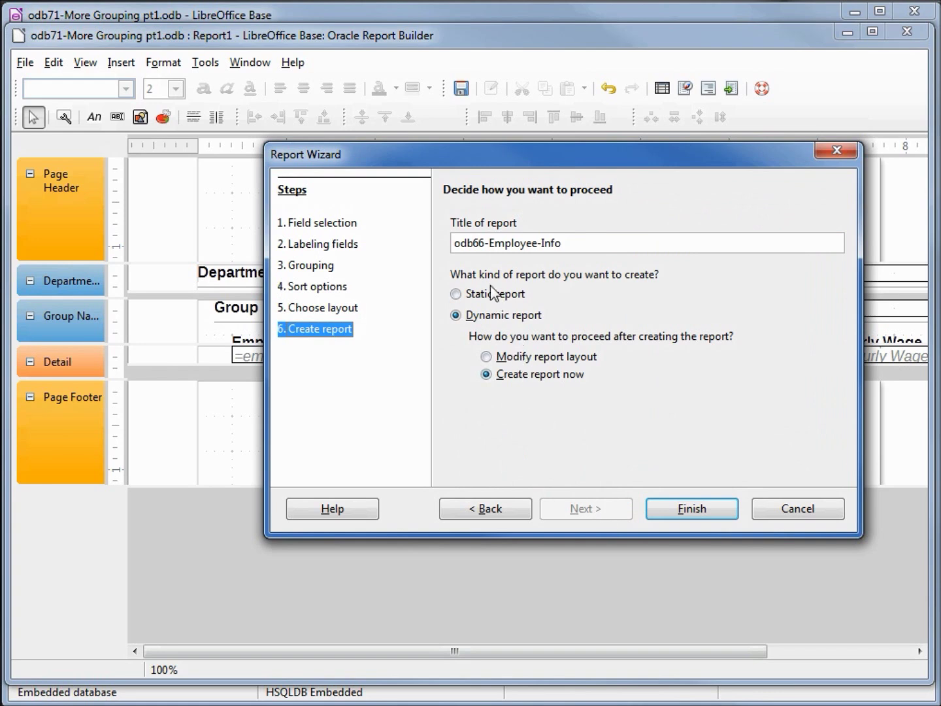
drag(583, 249, 391, 236)
key(BackSpace)
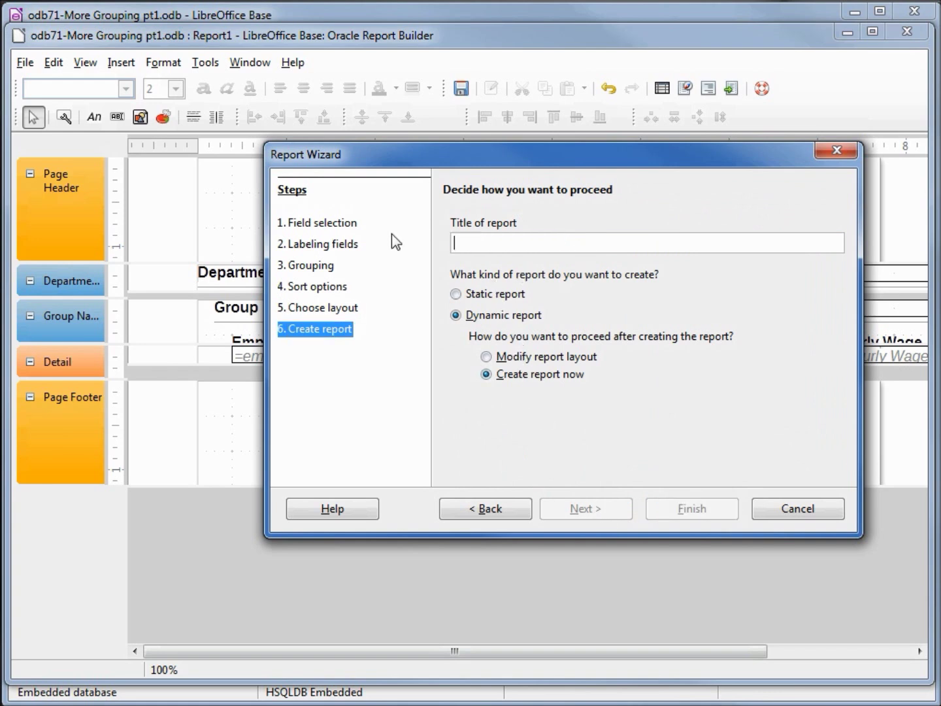
text(odb71-More Grouping pt1)
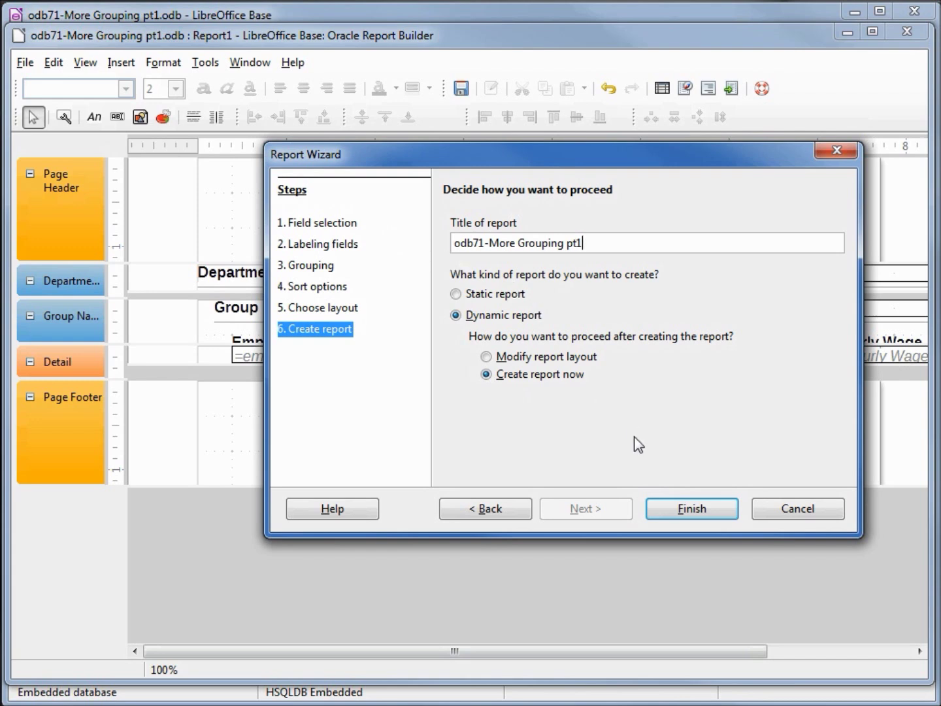
click(671, 513)
click(672, 513)
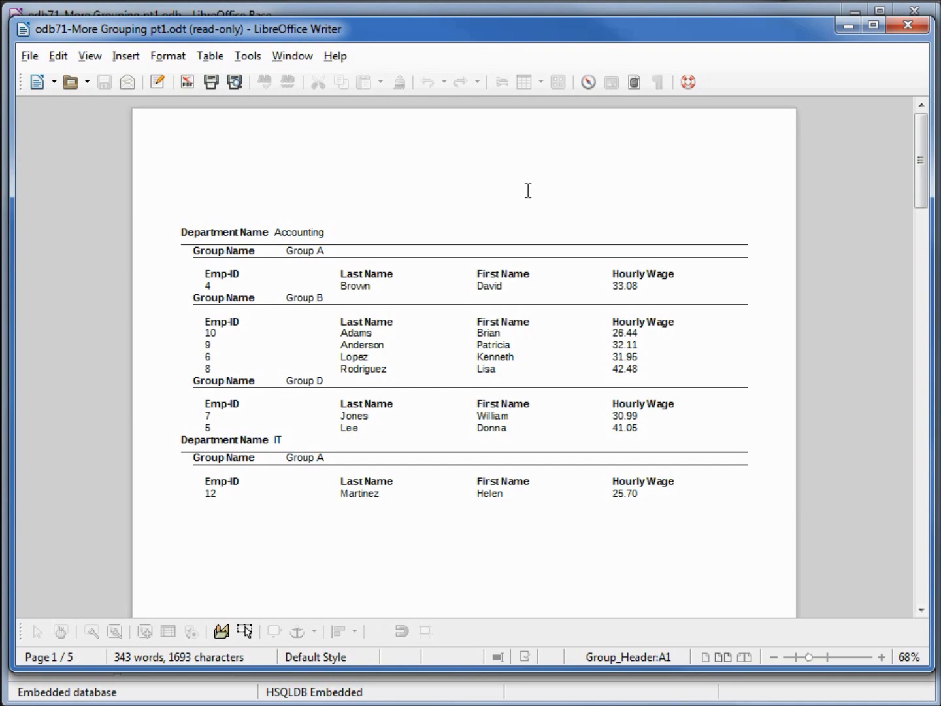
Close the generated Accounting and IT report after reviewing it
click(909, 28)
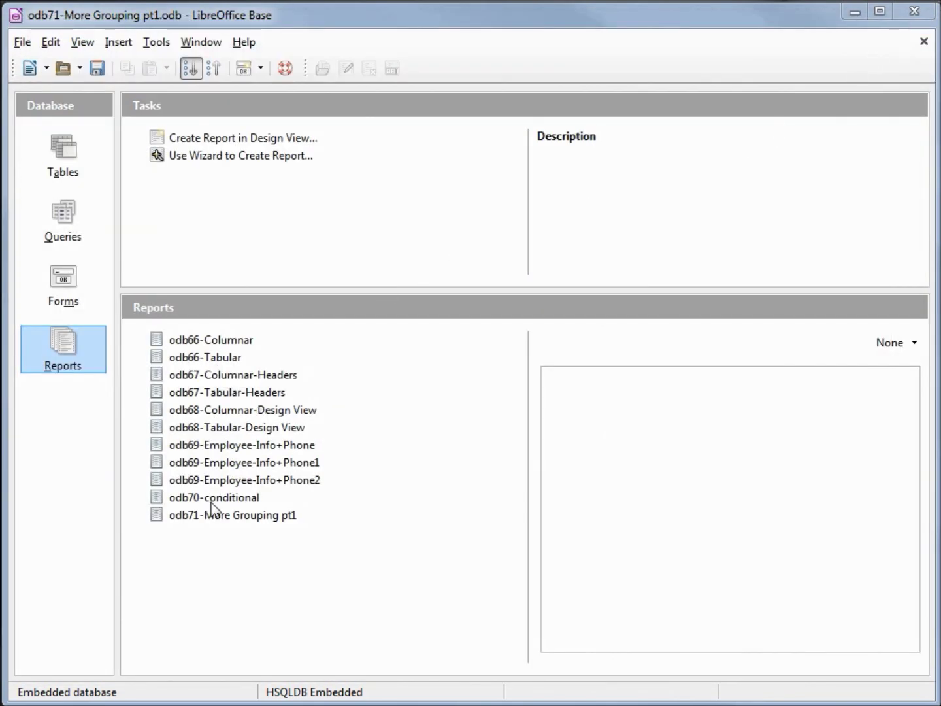
Edit odb71-More Grouping pt1 from the Reports list to open it in Report Builder
right_click(211, 516)
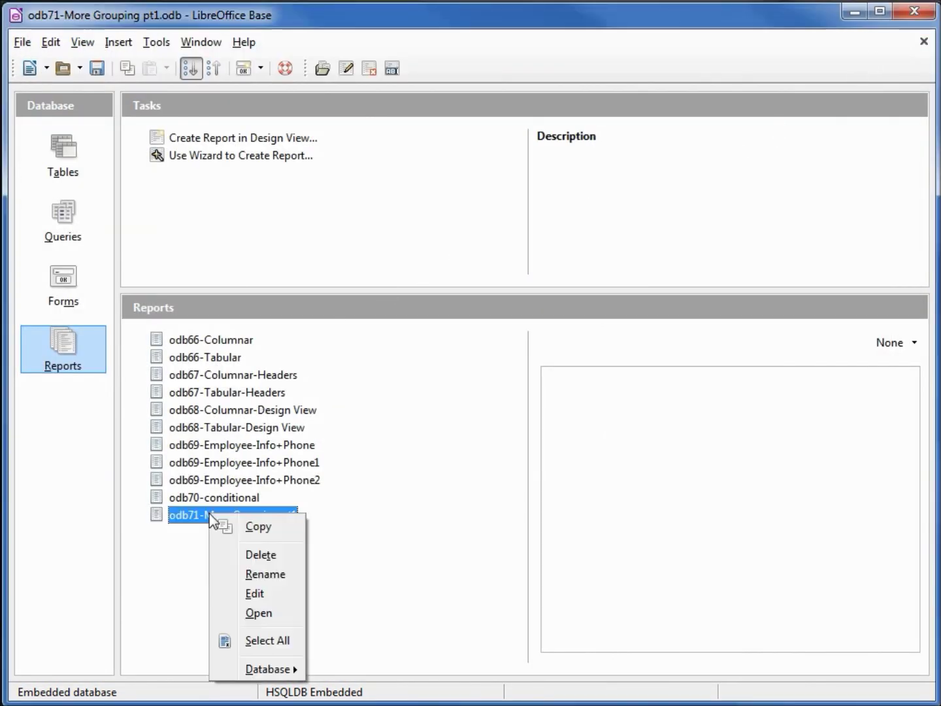
click(265, 594)
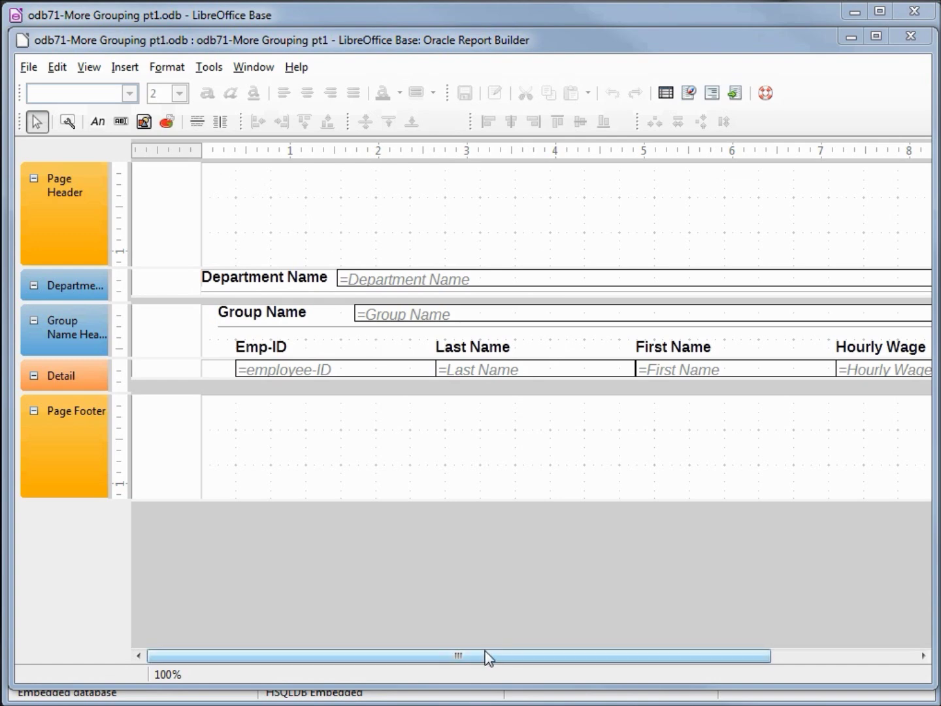
drag(494, 654, 749, 674)
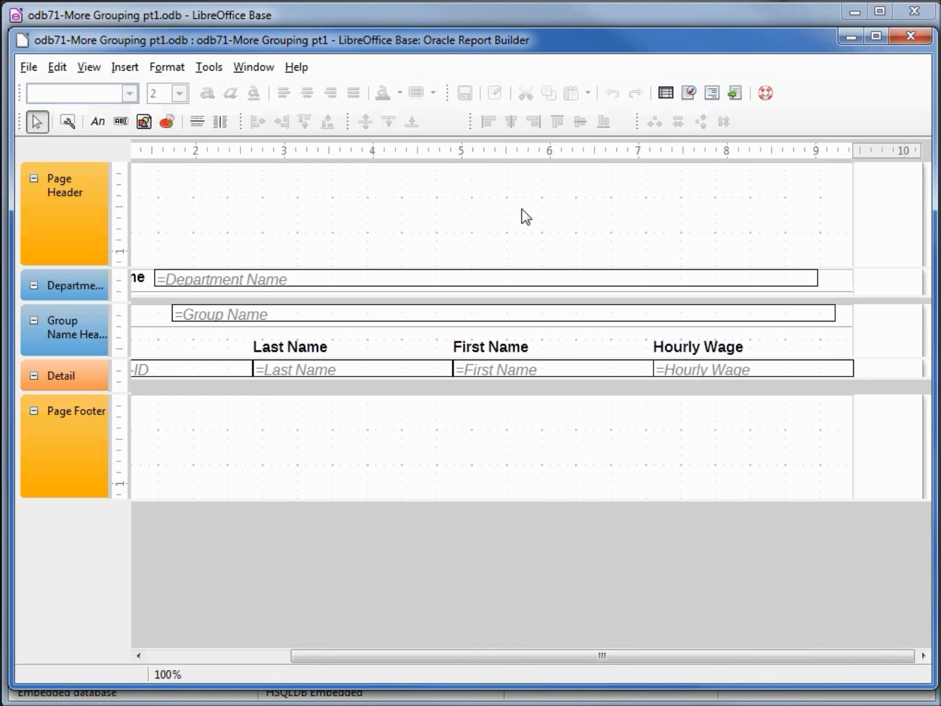
drag(642, 658, 506, 658)
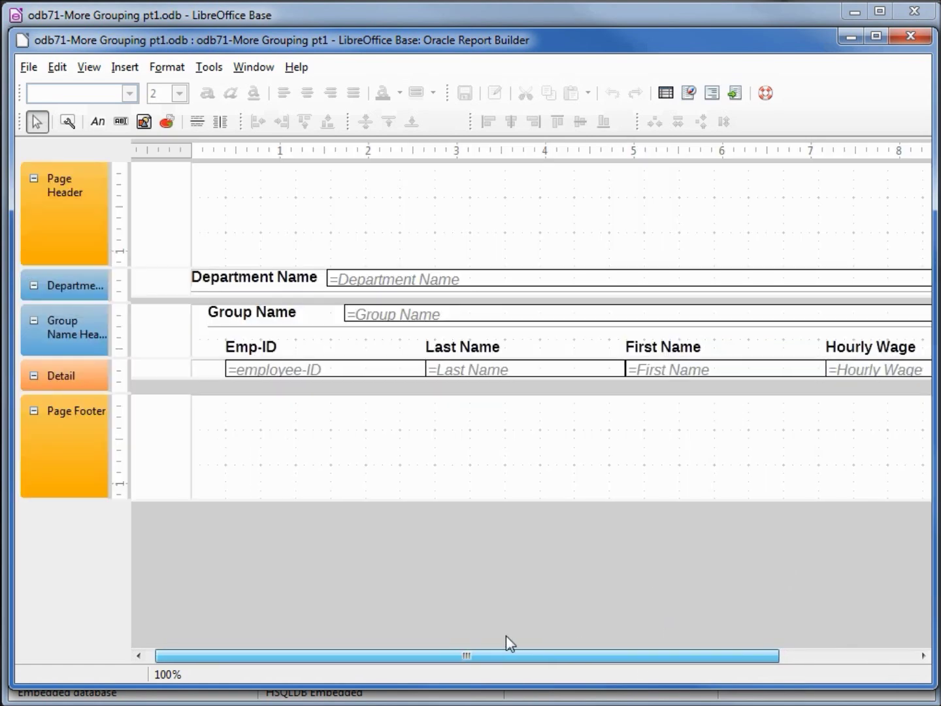
Draw a new label across the page header and show its properties
click(99, 123)
mouse_move(193, 196)
mouse_down()
mouse_move(621, 239)
mouse_move(920, 245)
mouse_up()
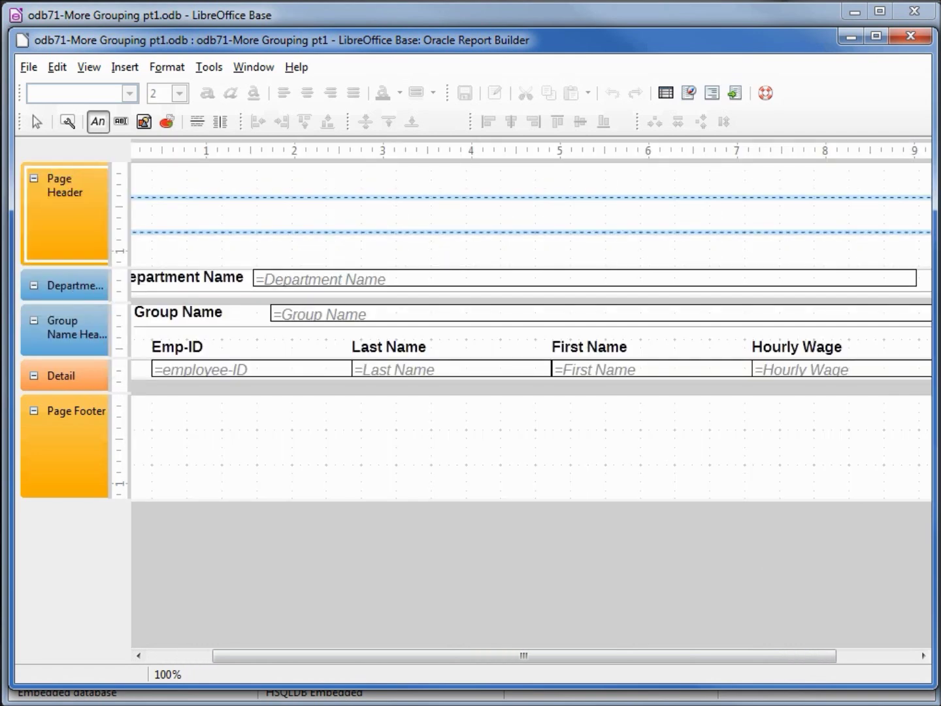
drag(920, 245, 915, 233)
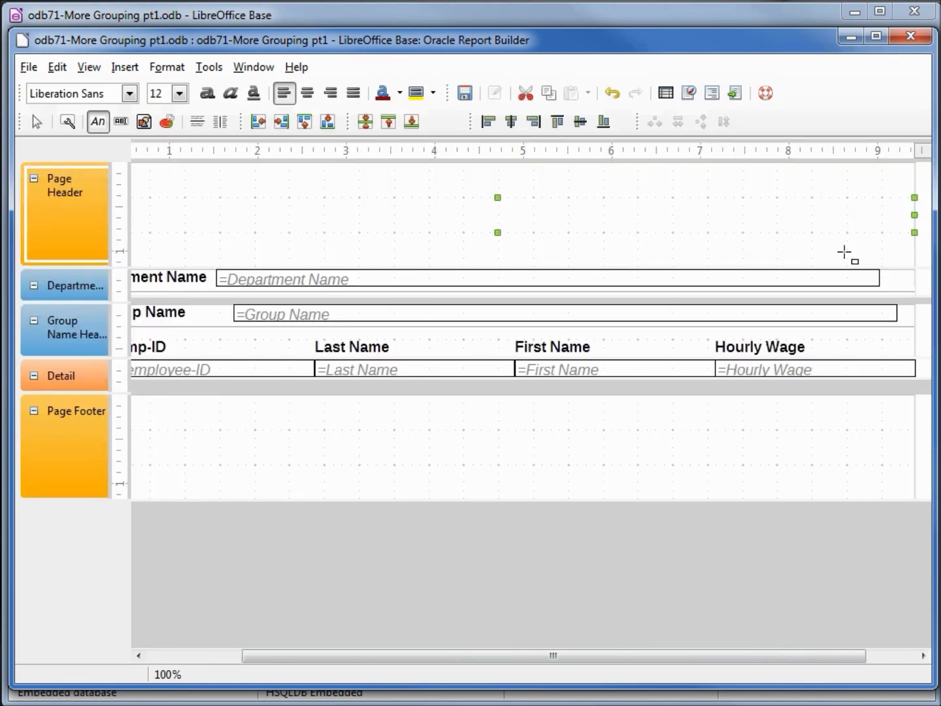
drag(616, 658, 533, 660)
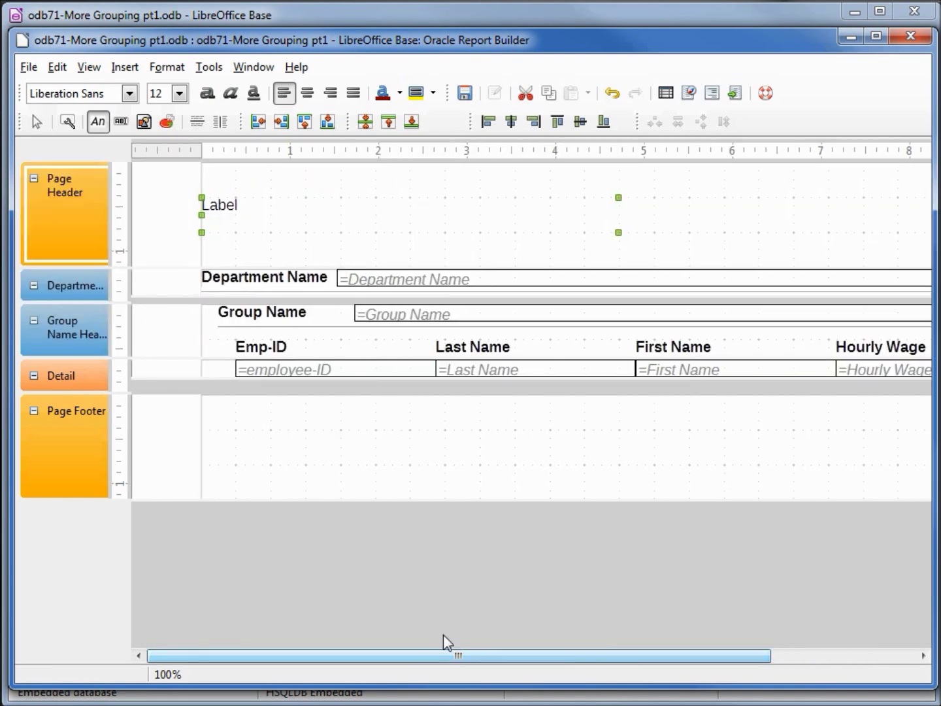
click(68, 123)
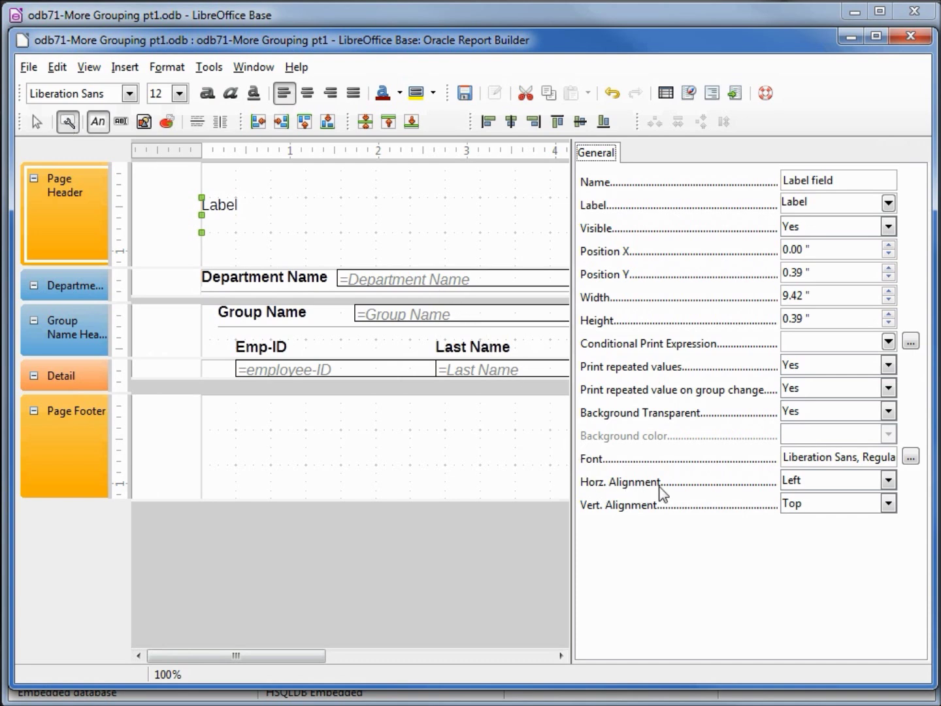
scroll(870, 484, down, 1)
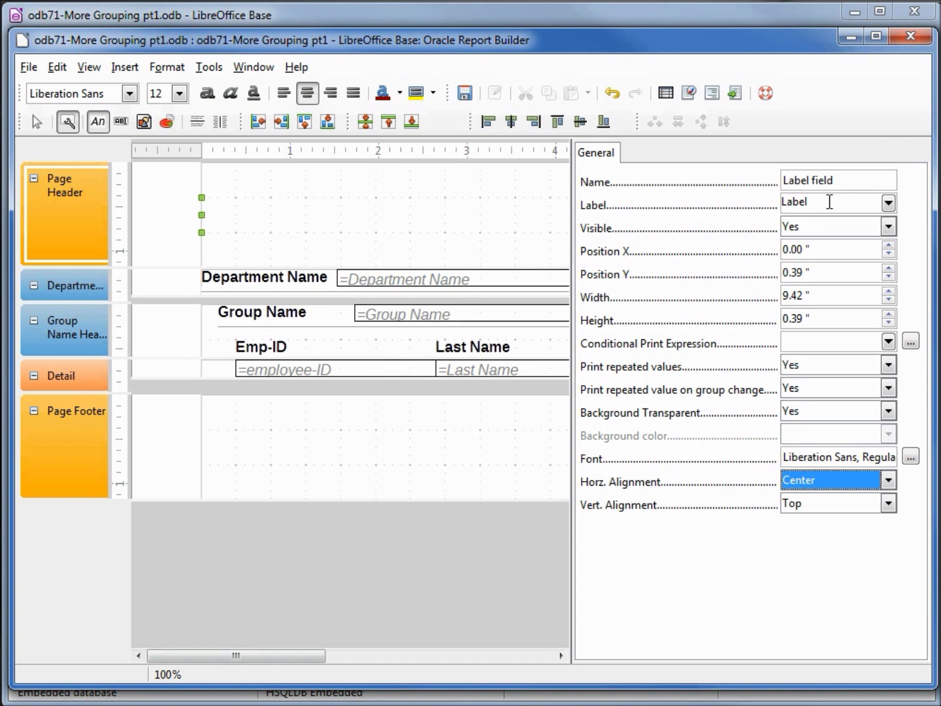
Replace the header label text with 'Departmental Report' on two lines, centred horizontally
double_click(829, 199)
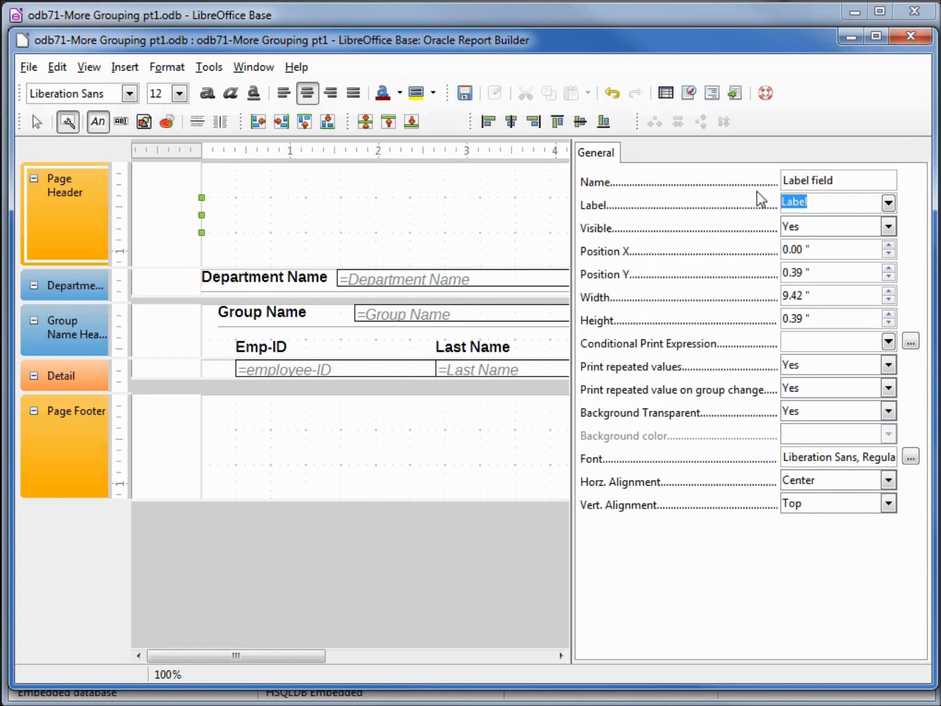
key(Delete)
text(Report)
text(Departmental)
key(Return)
text(Report)
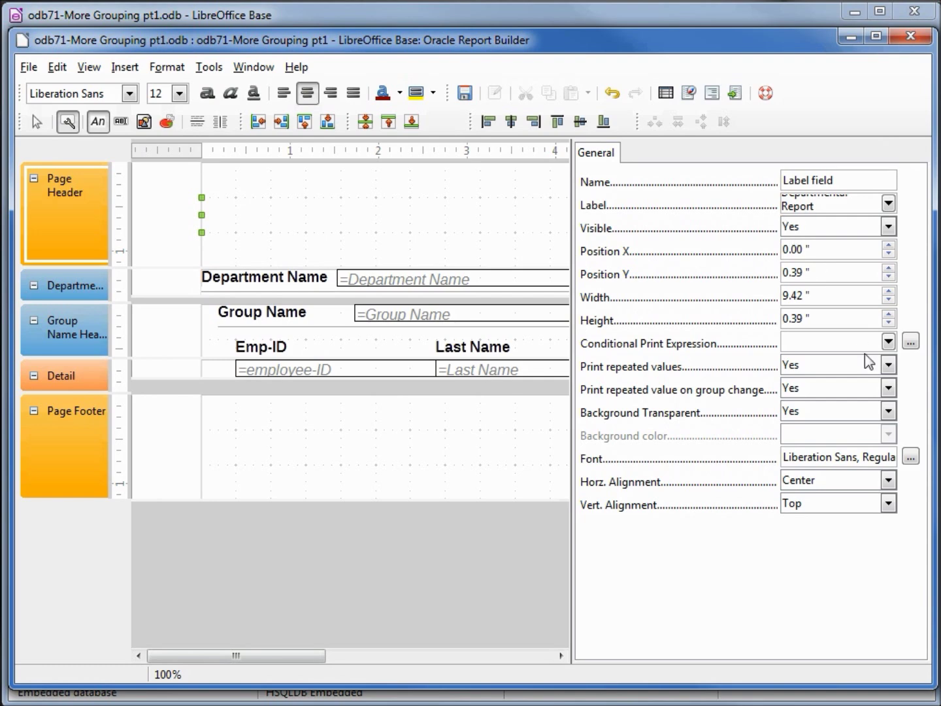
Set the header title's font to Georgia, Bold, 22 pt
click(910, 458)
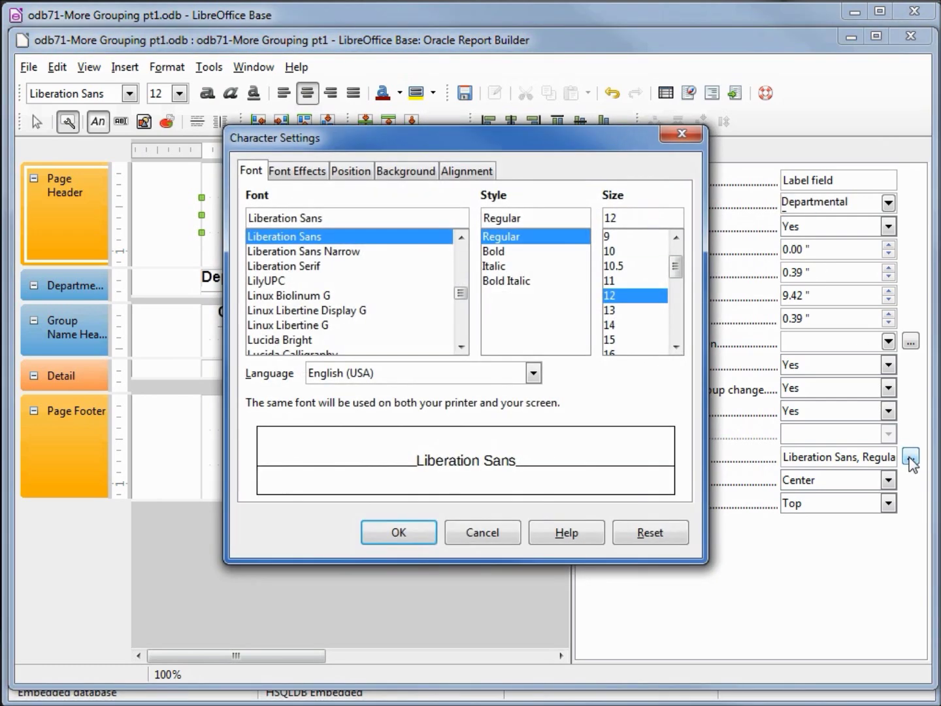
drag(360, 219, 202, 210)
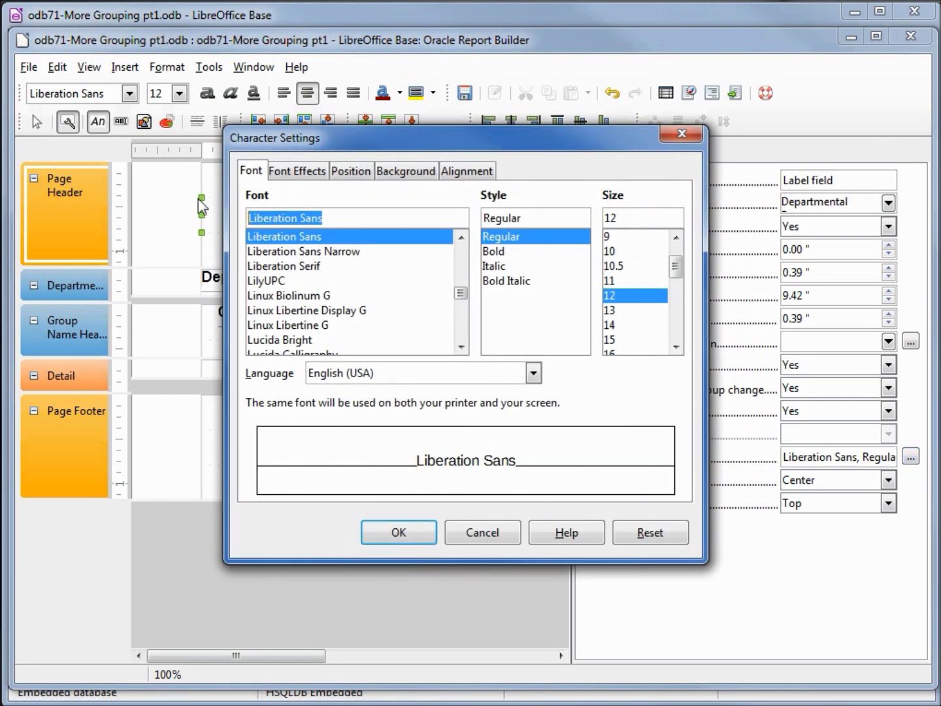
text(G)
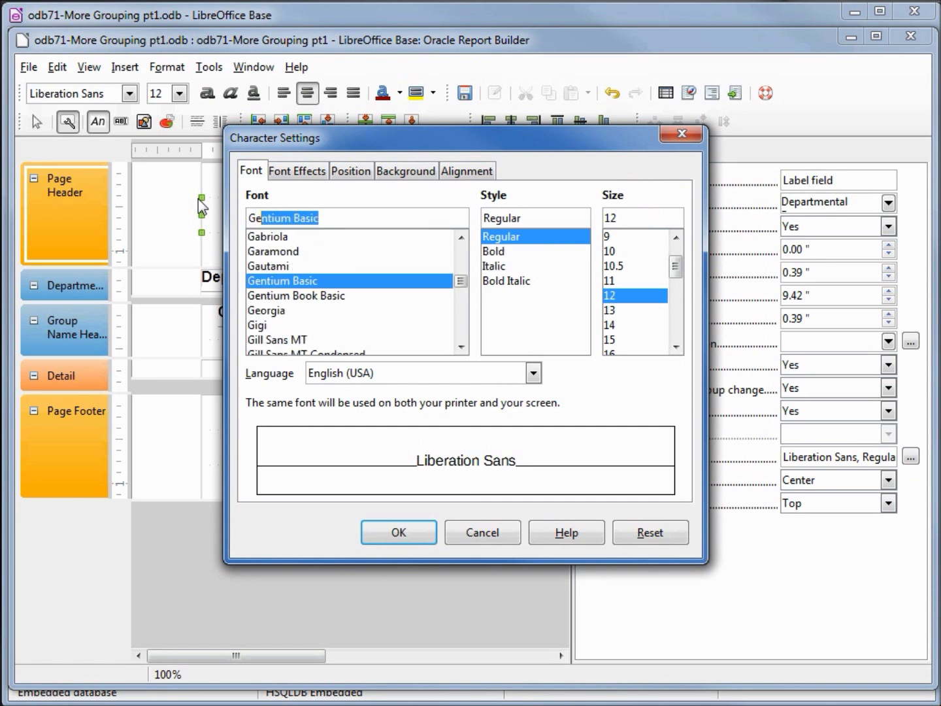
text(eorgia)
key(Tab)
text(B)
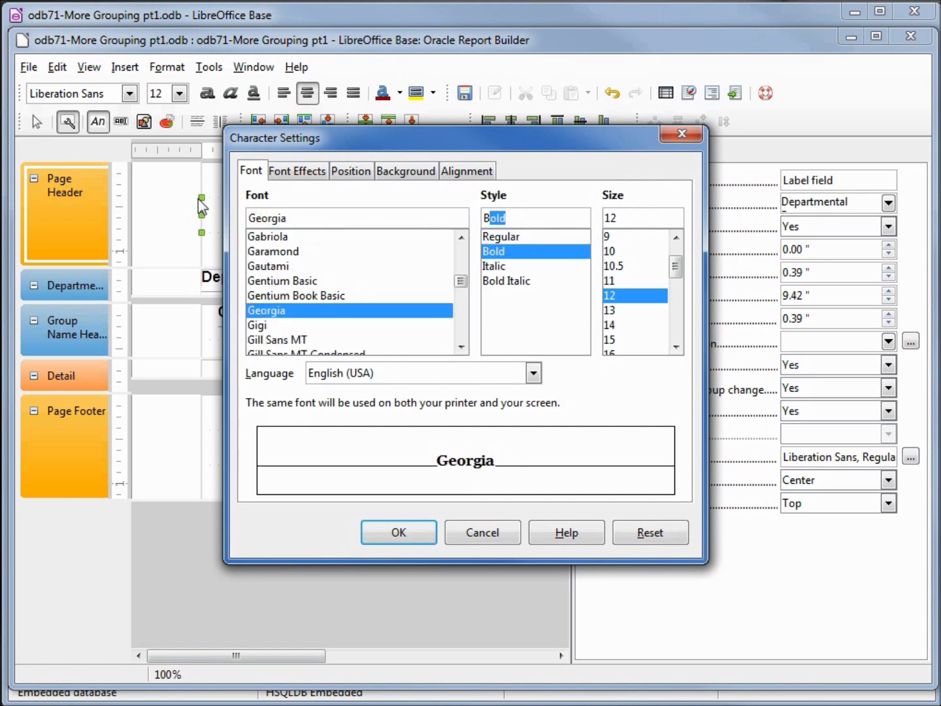
key(Tab)
text(22)
key(Tab)
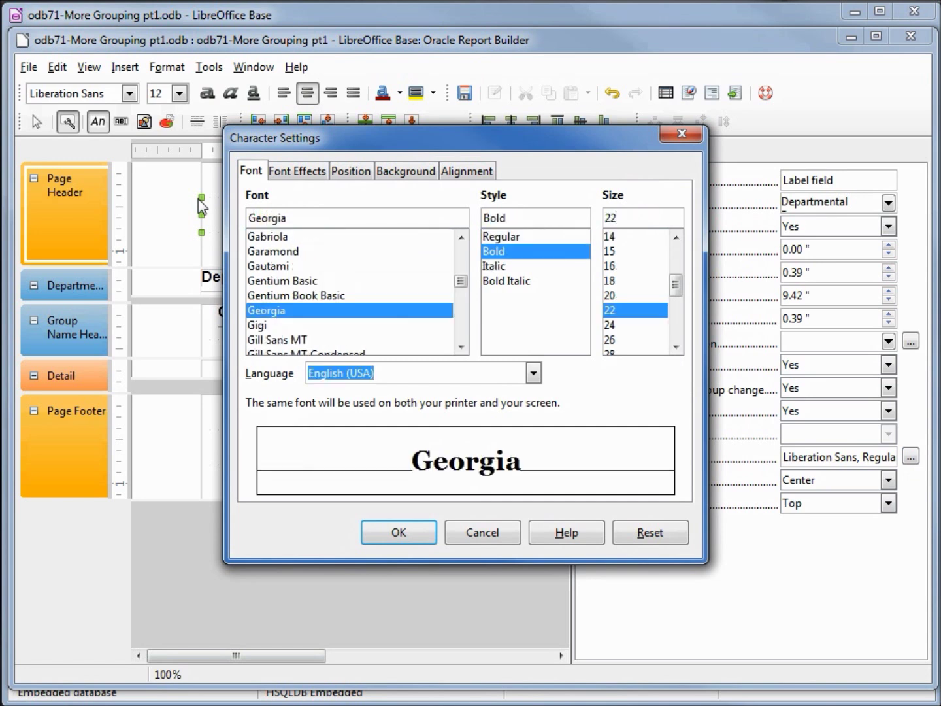
click(394, 534)
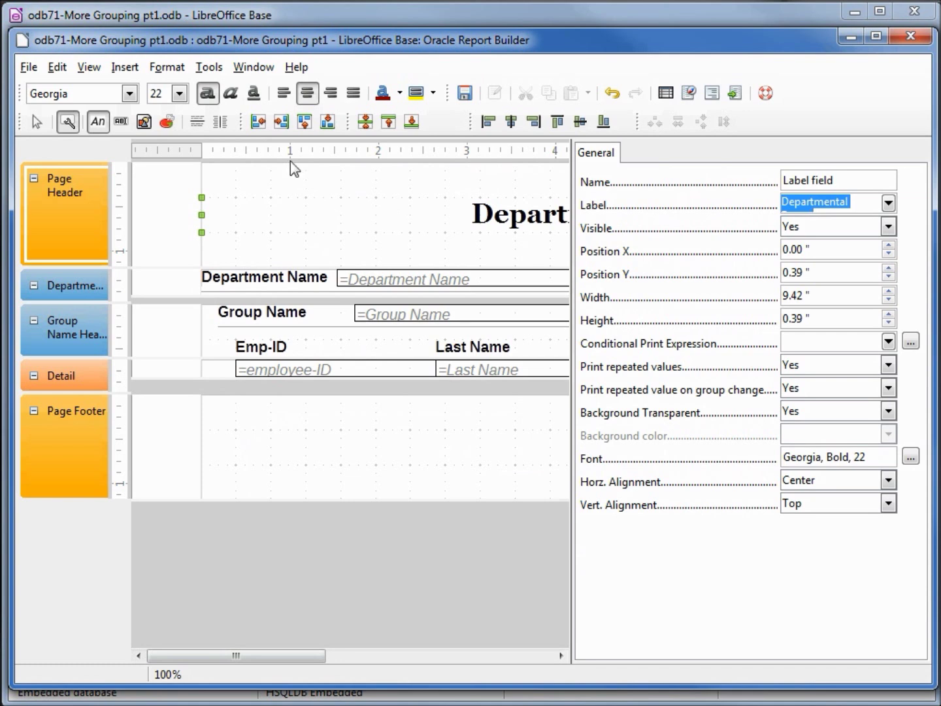
Top-align the Departmental Report label, shrink the Page Header to fit, and select the page footer
click(304, 123)
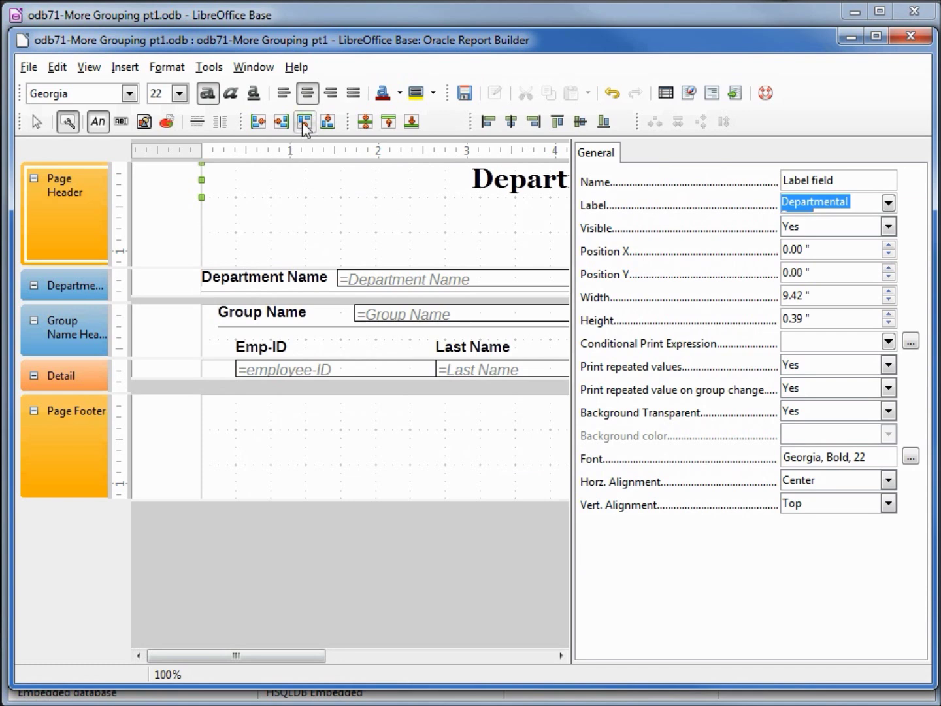
click(409, 124)
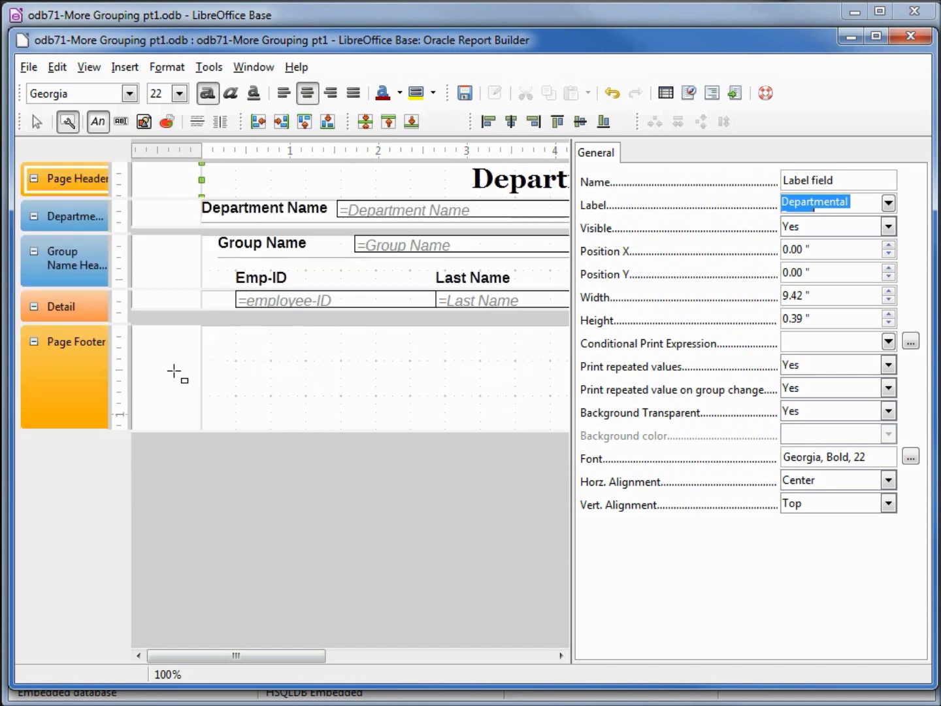
click(173, 371)
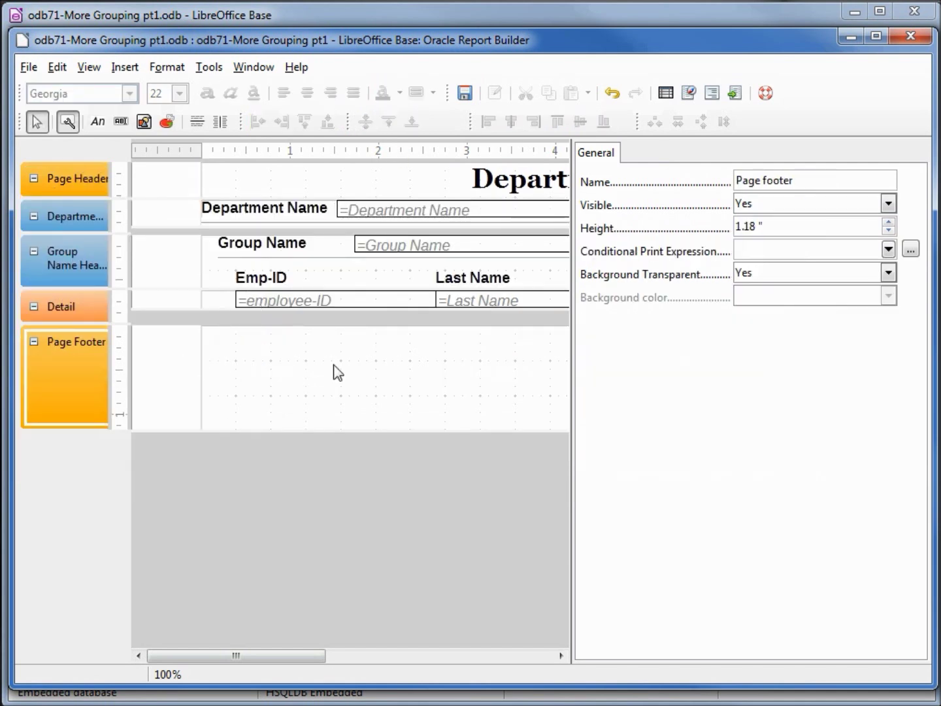
Set the Page Footer's Visible property to No and execute the report
click(888, 203)
click(853, 222)
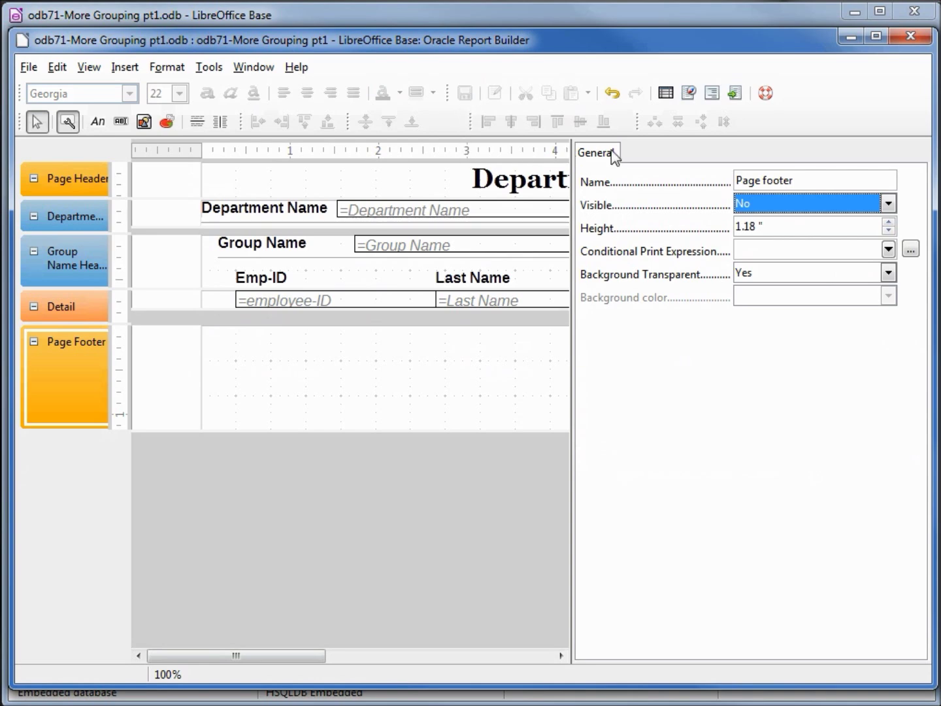
click(736, 93)
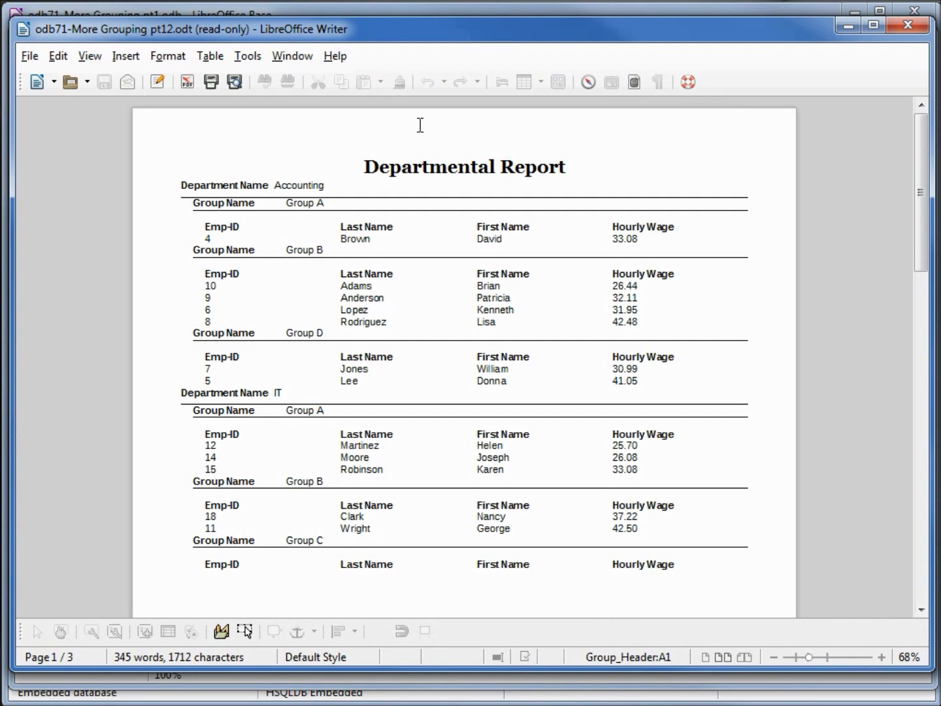
Close the Writer preview and bring up Format > Page setup
click(908, 24)
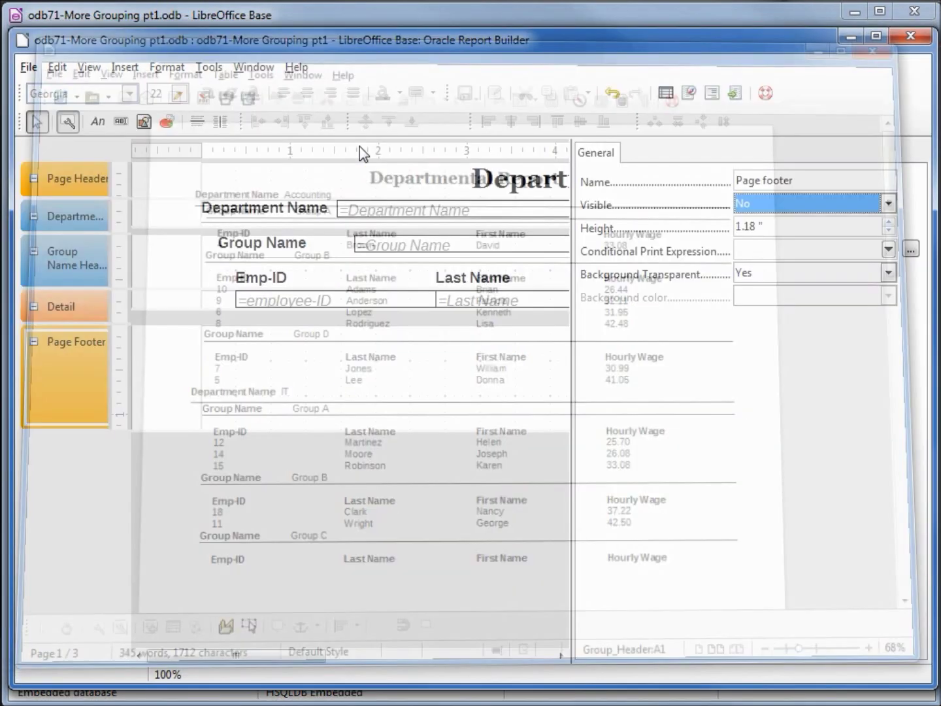
click(157, 67)
click(198, 141)
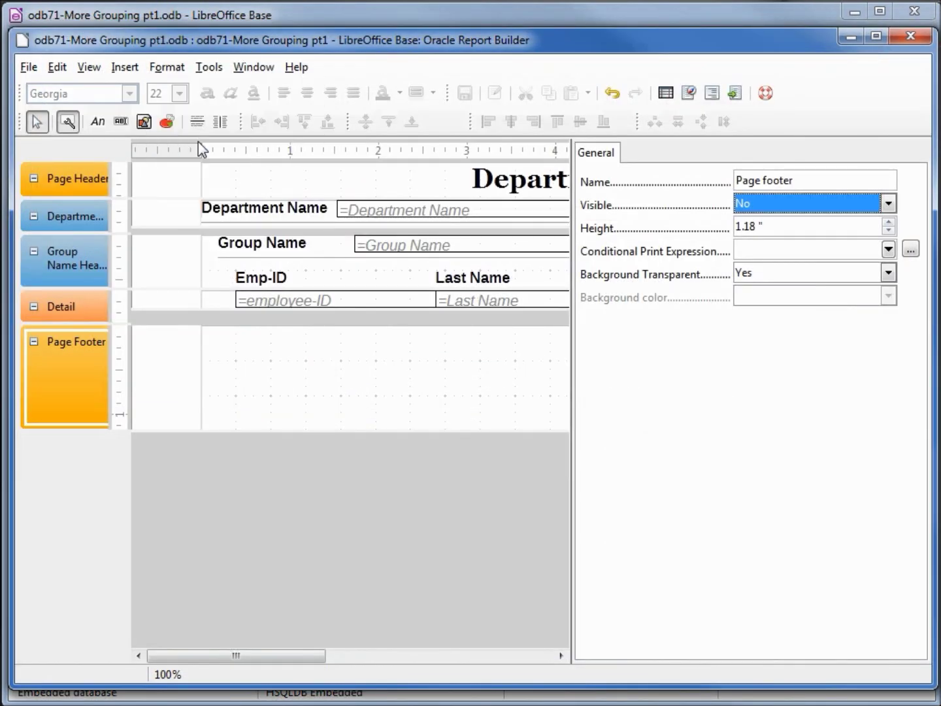
Set the page Top and Bottom margins to 0.50 inches and confirm
drag(335, 433, 306, 433)
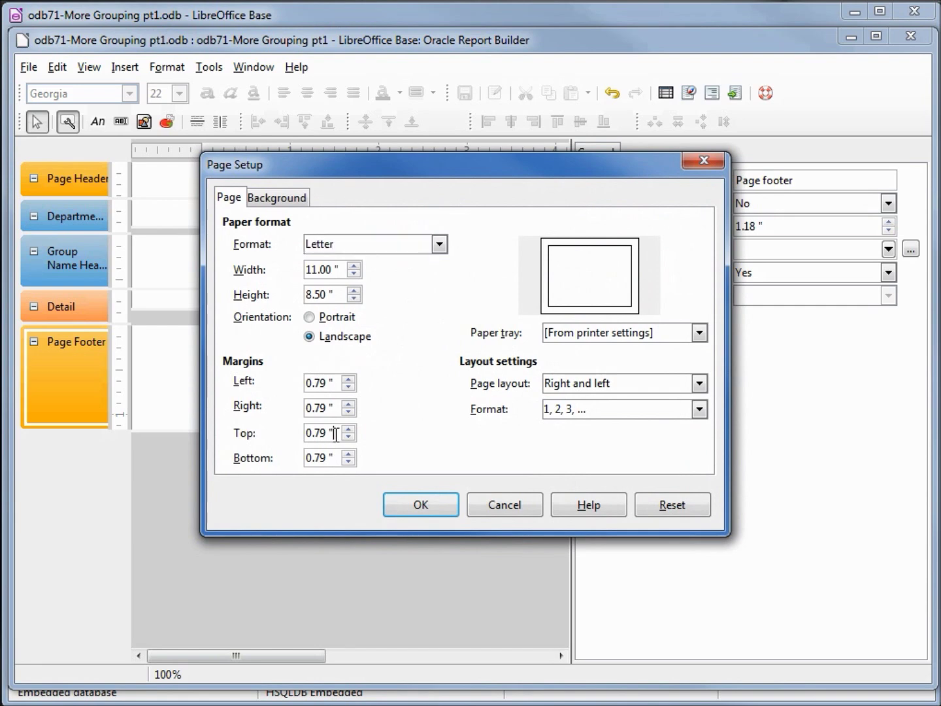
text(.5)
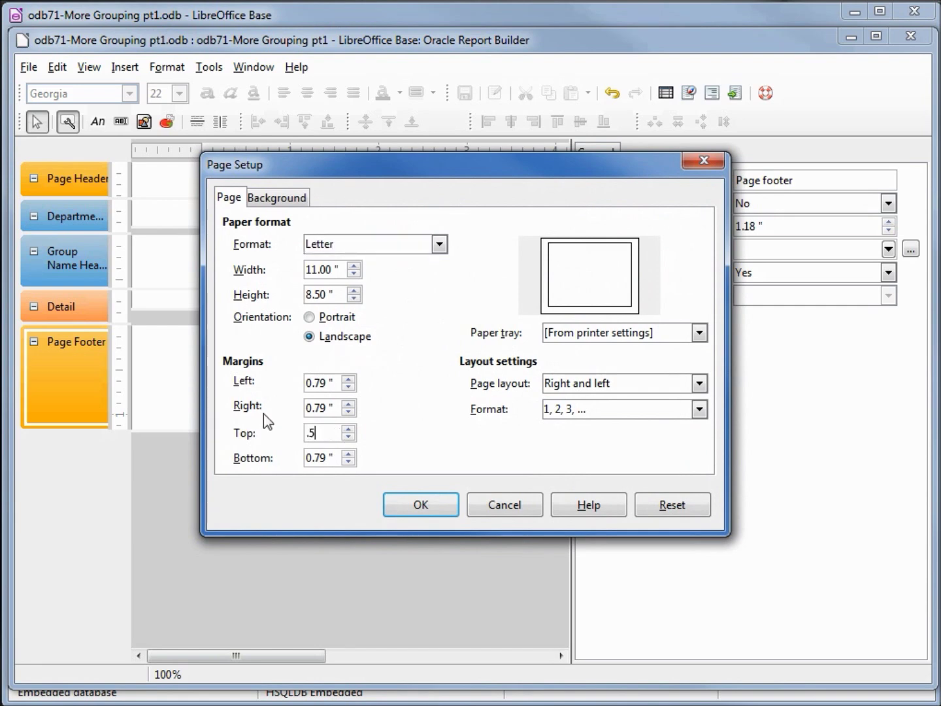
key(Tab)
text(.5)
key(Tab)
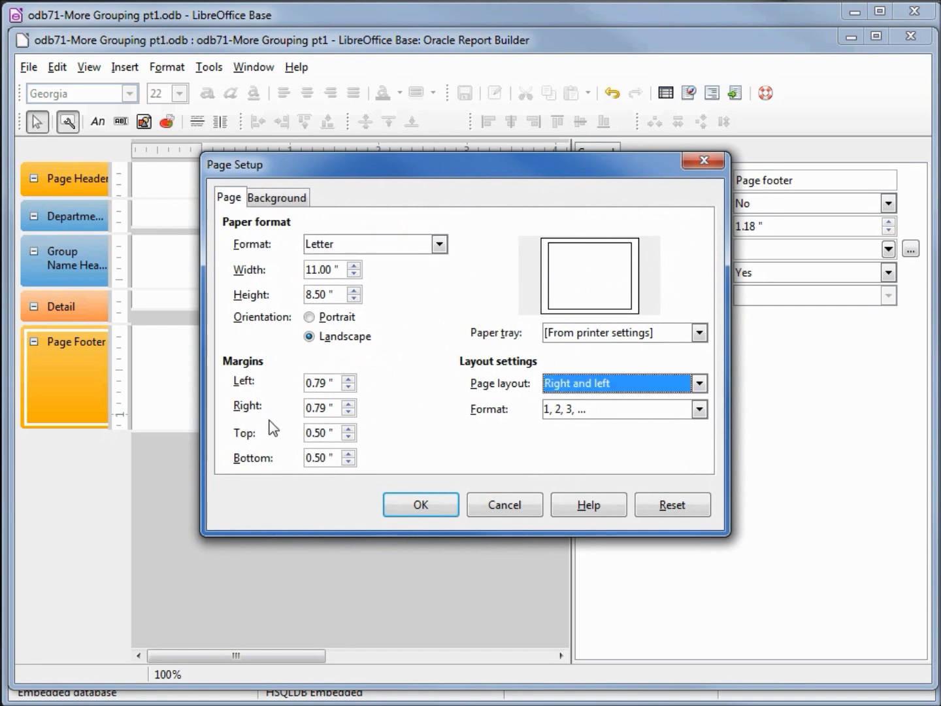
click(408, 506)
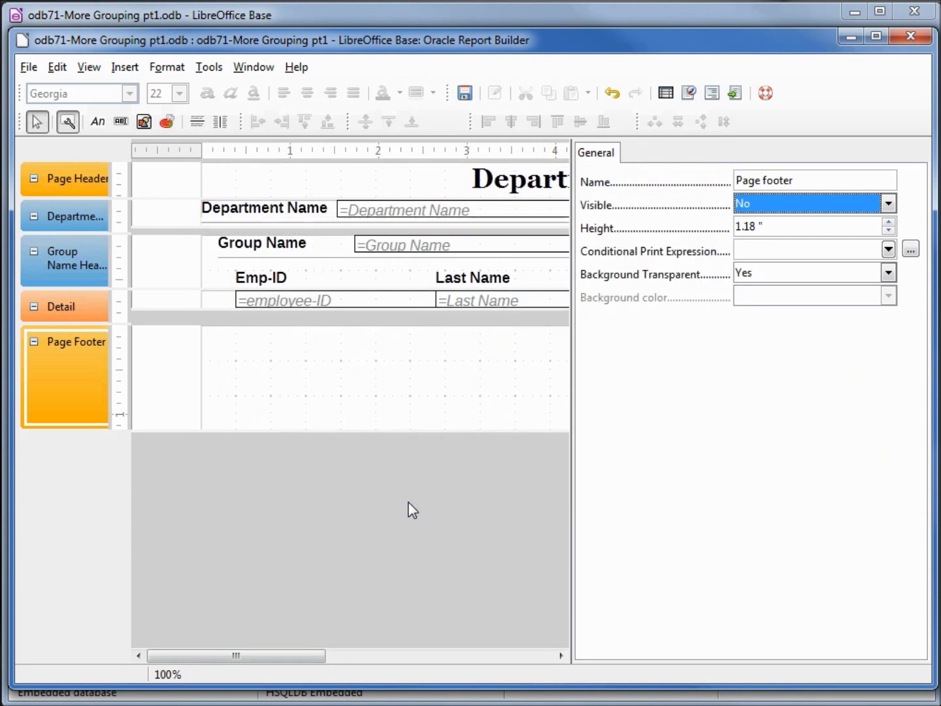
Set the Department Header's Force New Page to Before Section, save, and execute the report
click(162, 210)
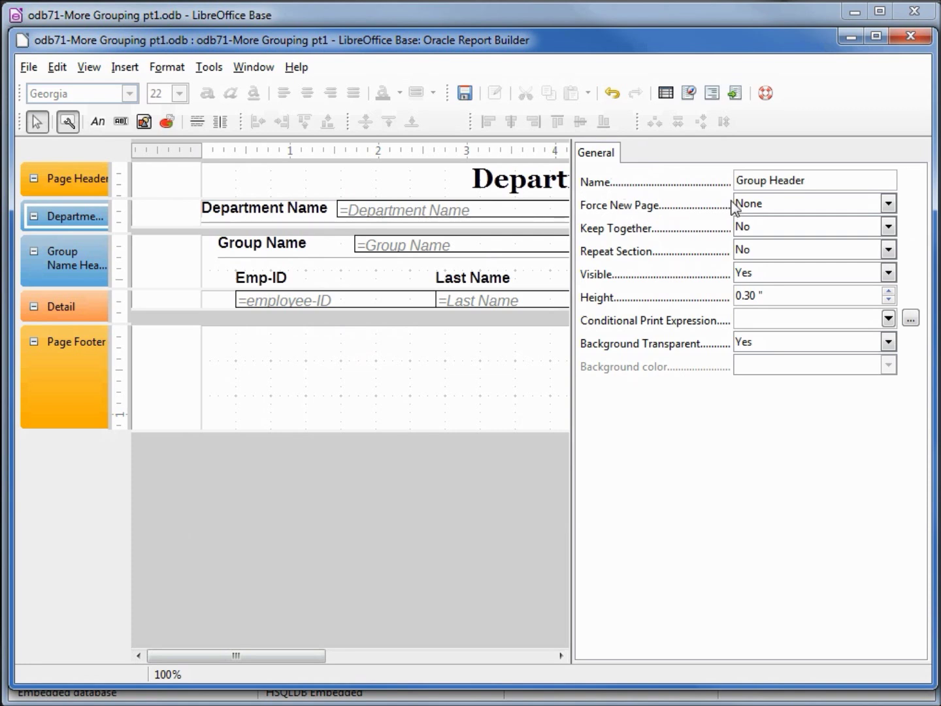
drag(824, 180, 712, 168)
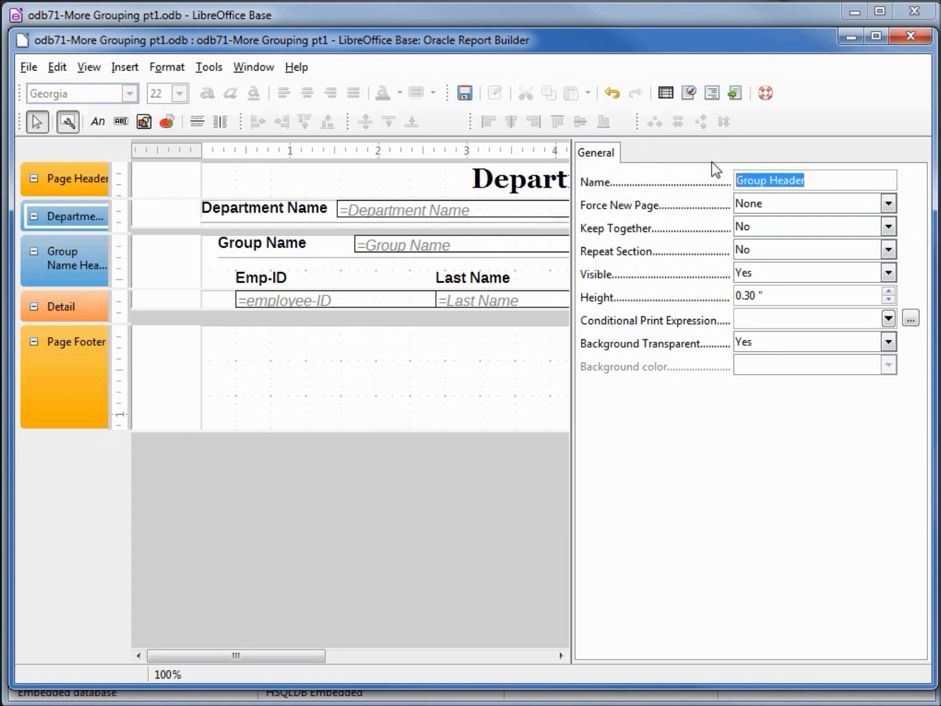
key(BackSpace)
text(Department Header)
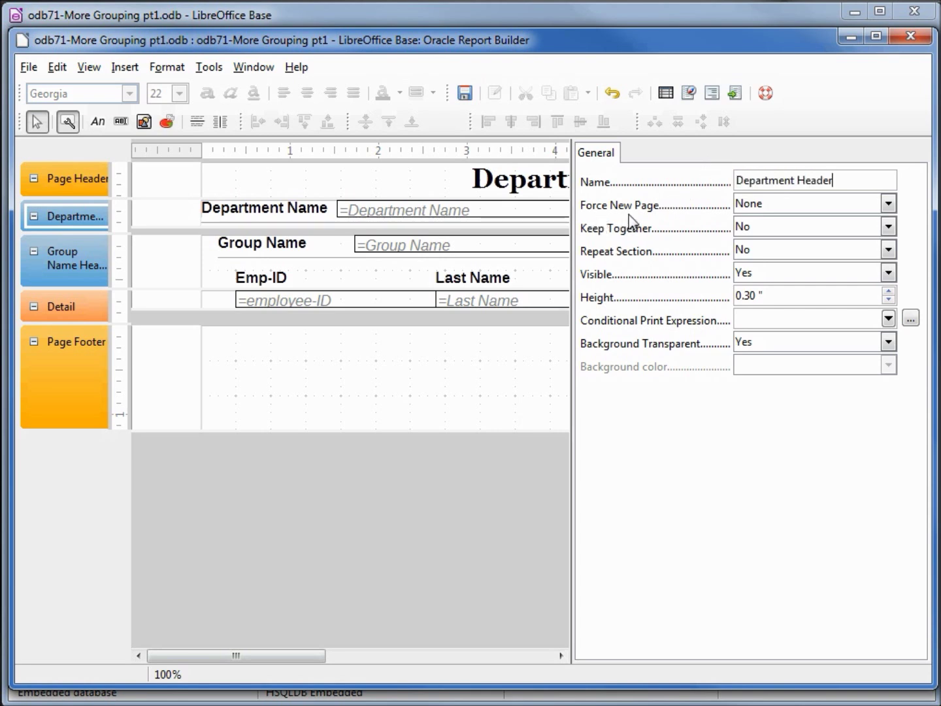
click(889, 204)
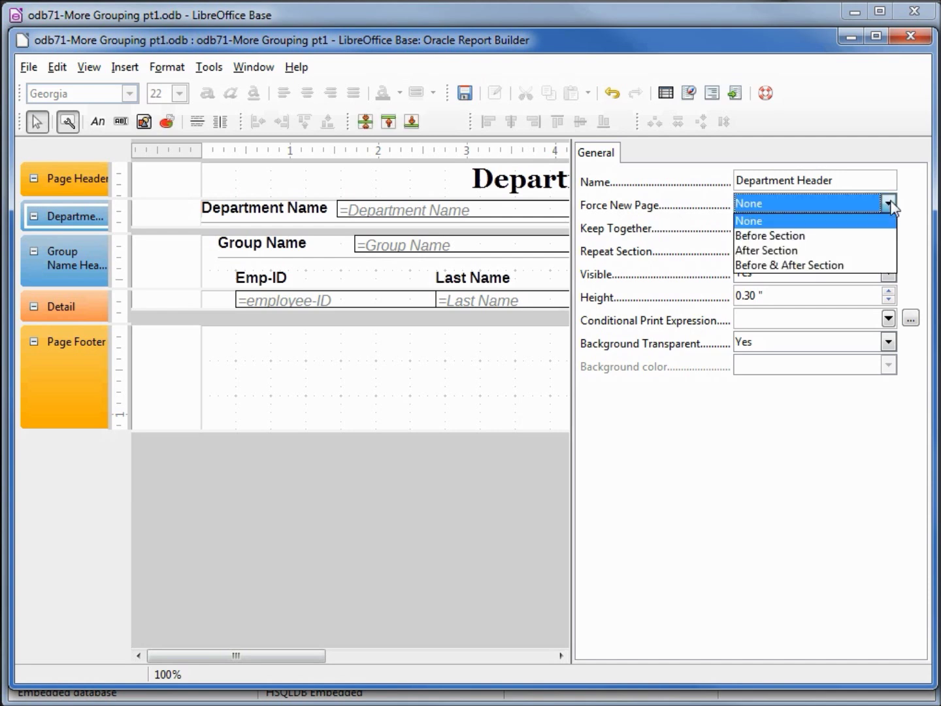
click(854, 237)
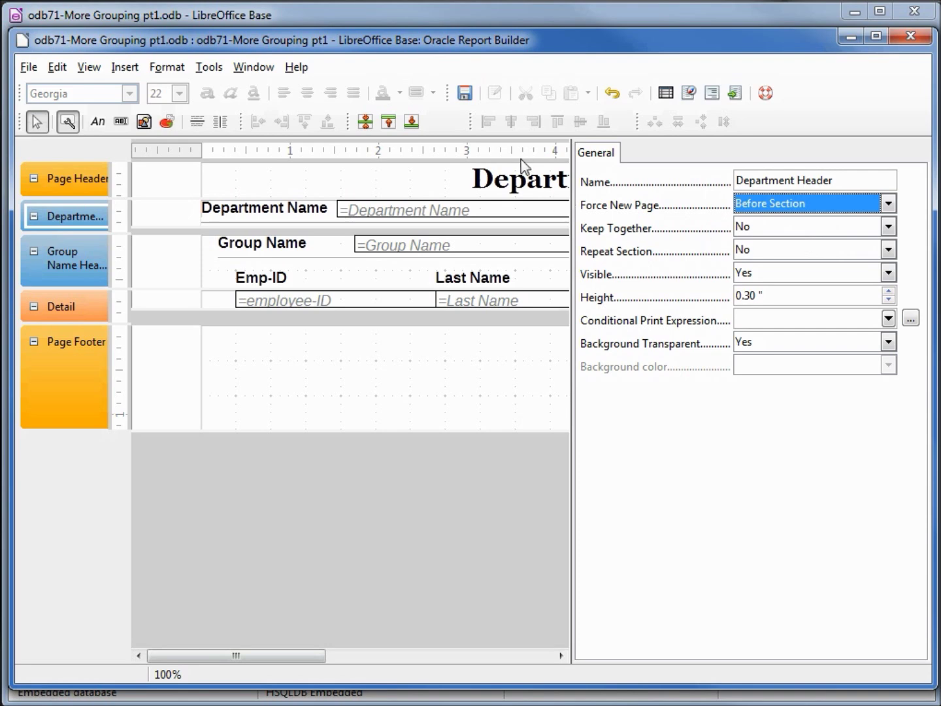
click(466, 93)
click(735, 97)
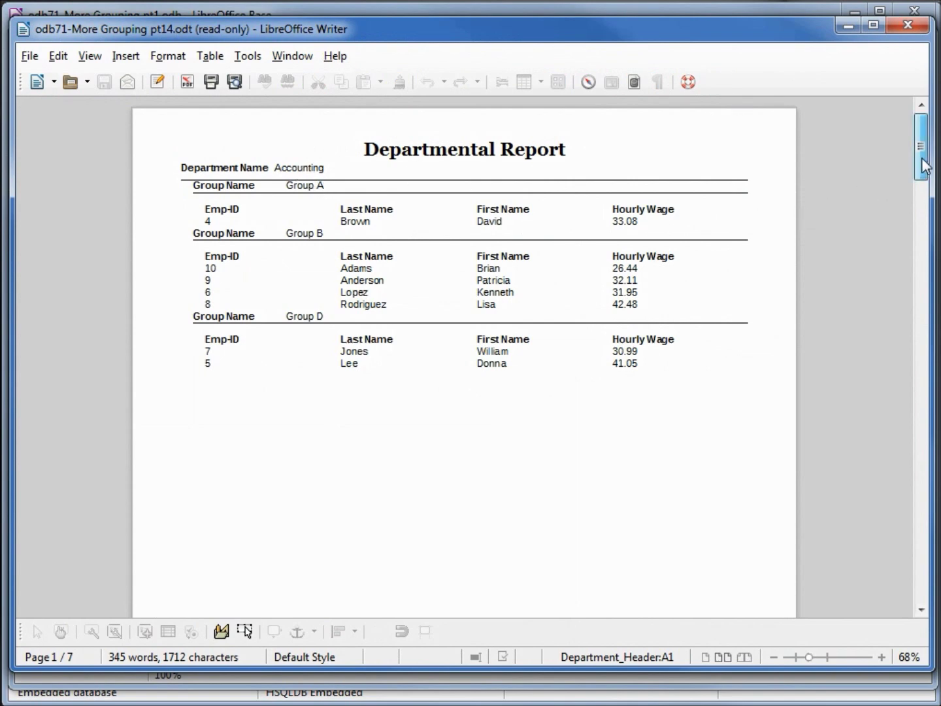
mouse_move(921, 165)
mouse_down()
mouse_move(923, 215)
mouse_move(922, 148)
mouse_up()
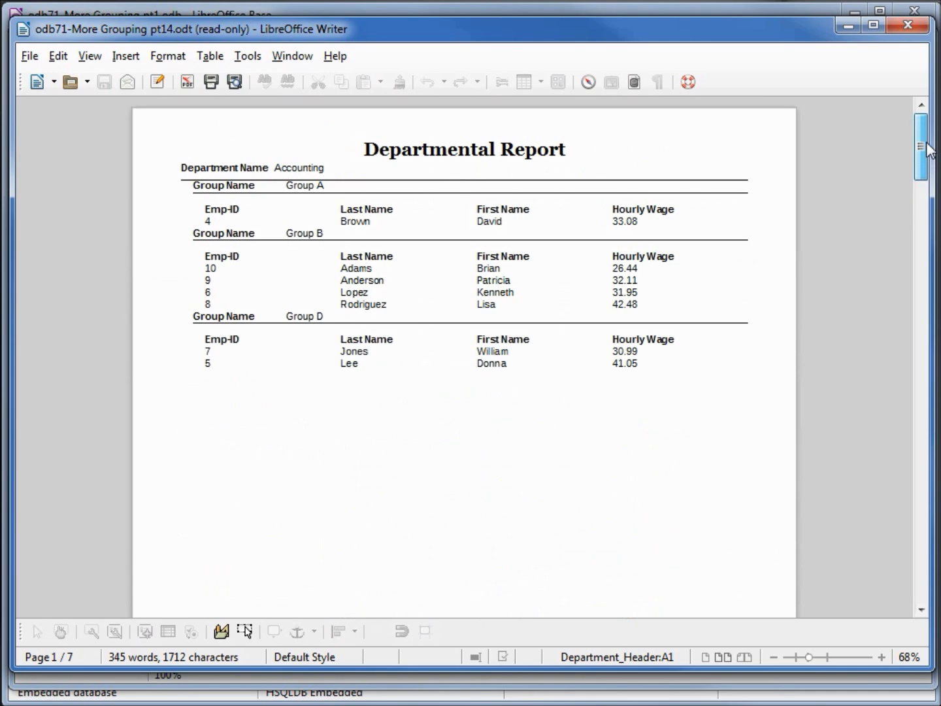
Check that IT starts on its own page, then close the Writer preview
click(908, 25)
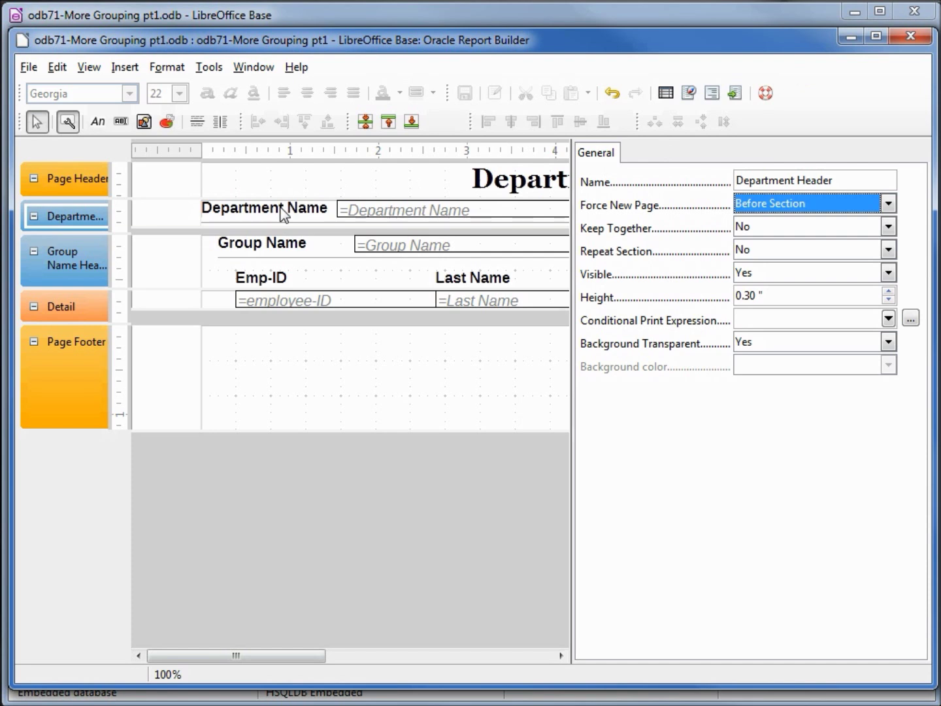
In Sorting and Grouping, set the Department Name Group Footer to Present
click(87, 68)
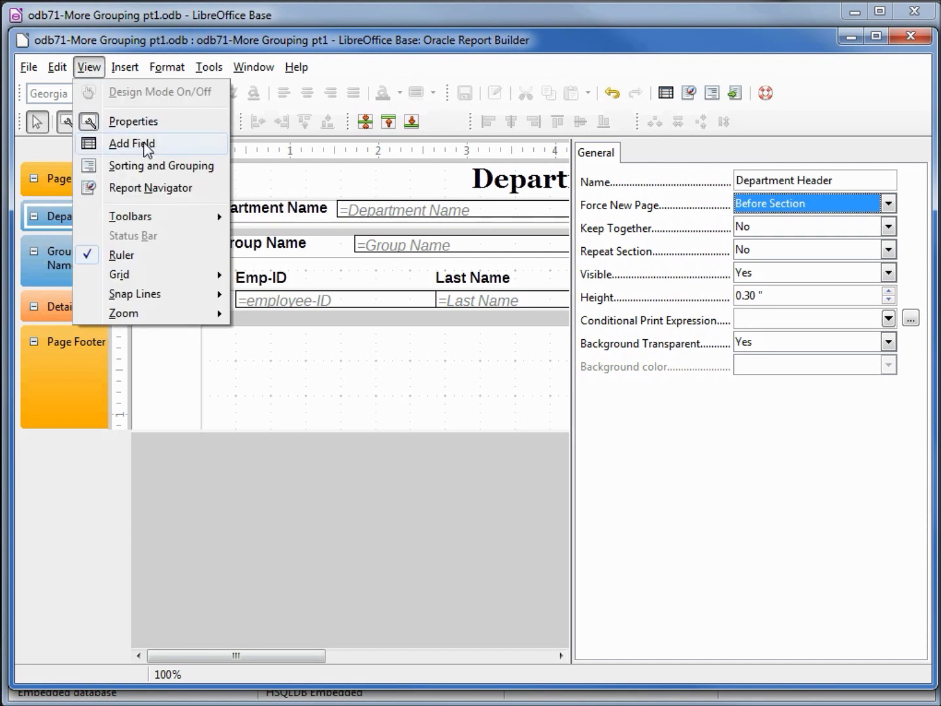
click(153, 168)
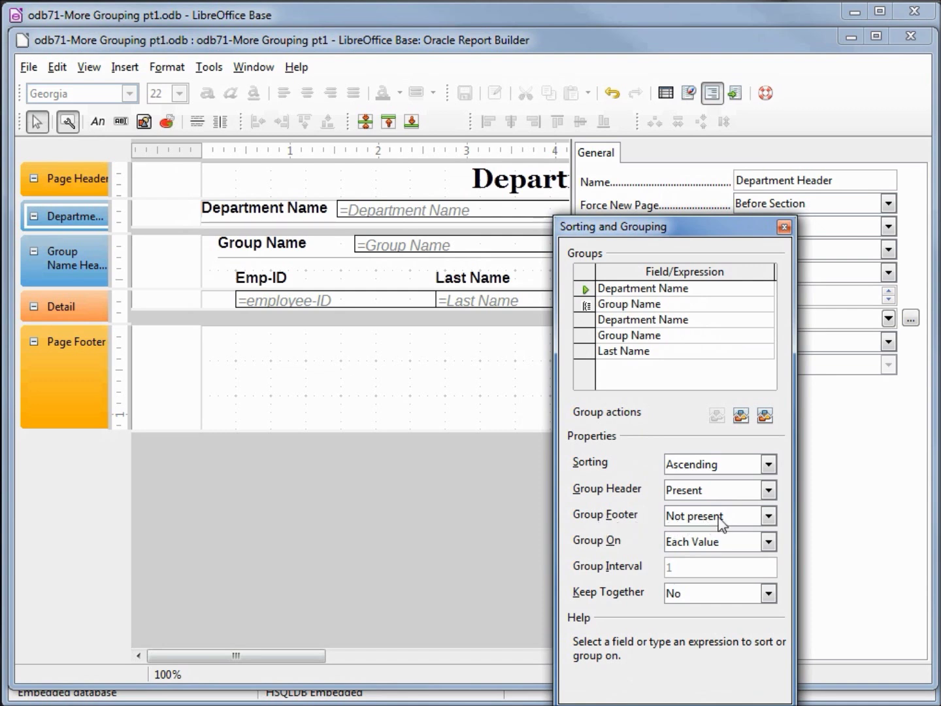
click(768, 517)
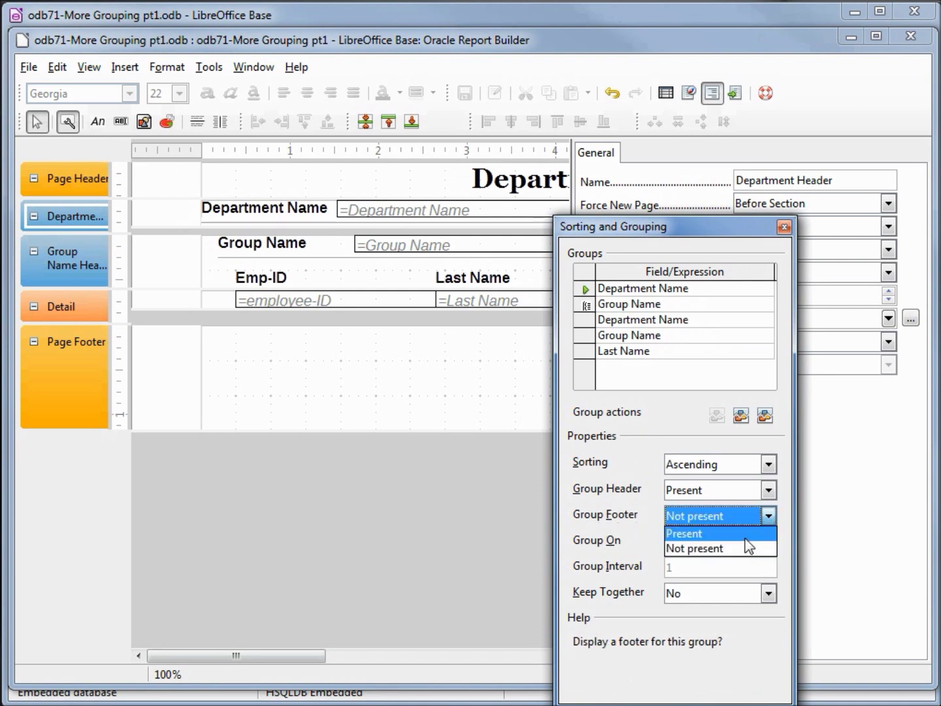
click(745, 538)
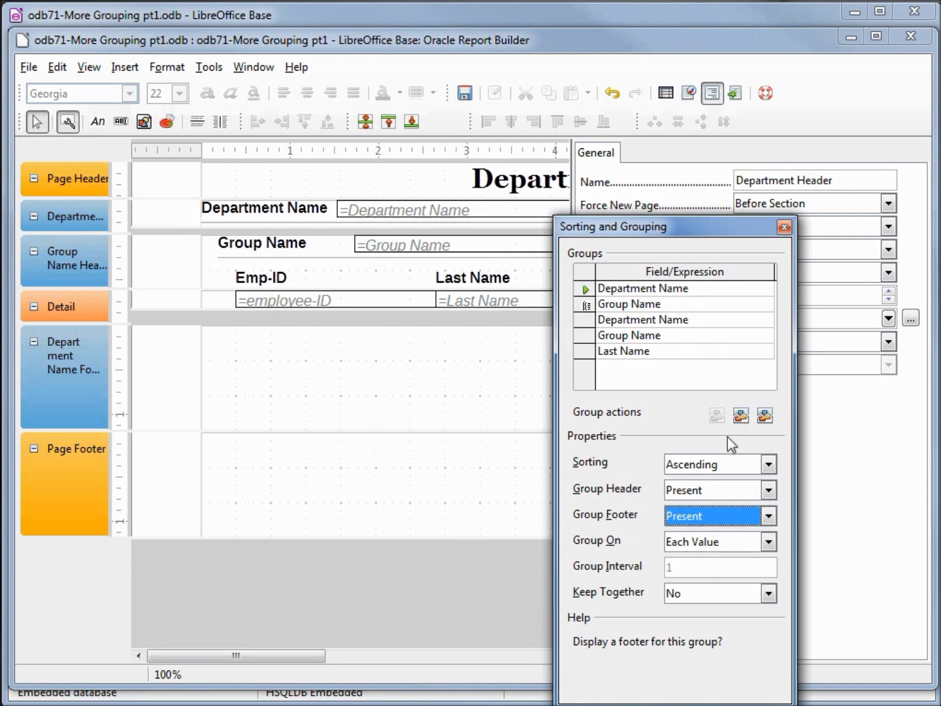
click(784, 226)
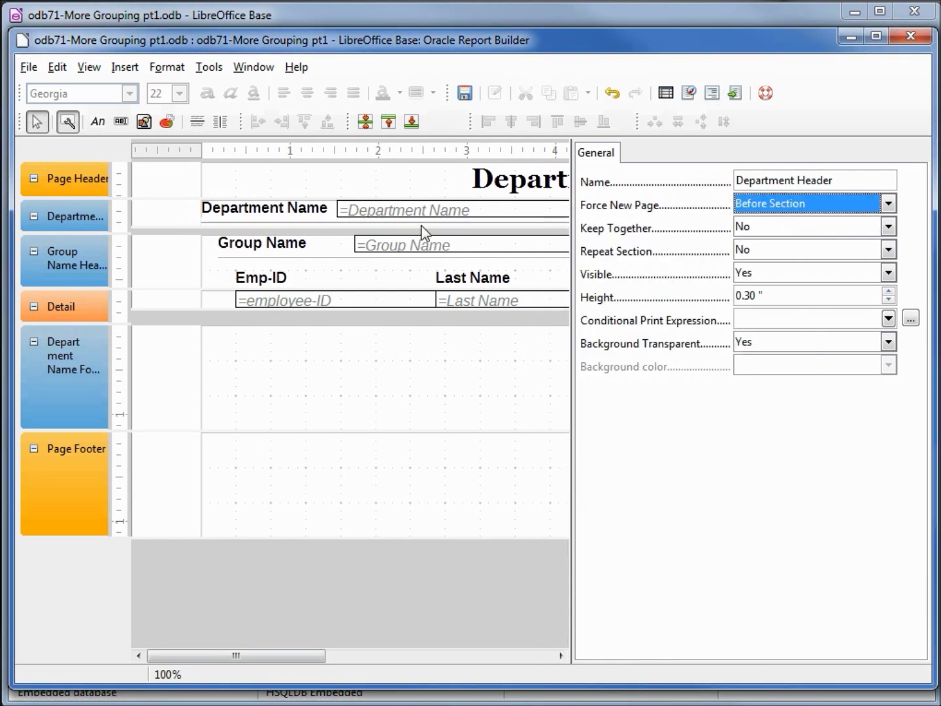
Copy the Department Name label and field and paste them into the department footer
click(288, 212)
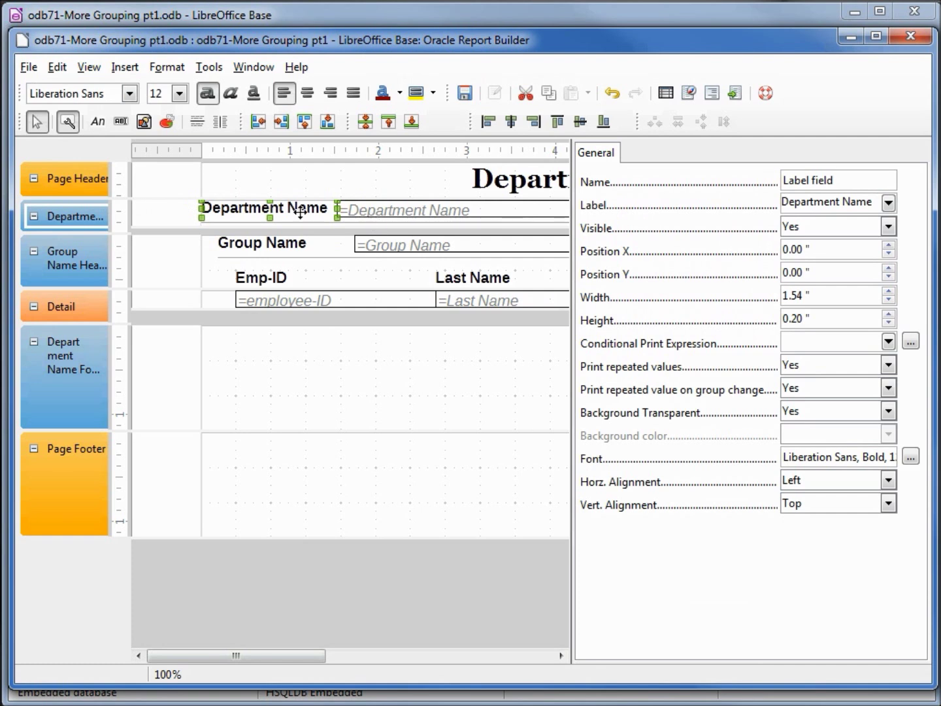
right_click(395, 219)
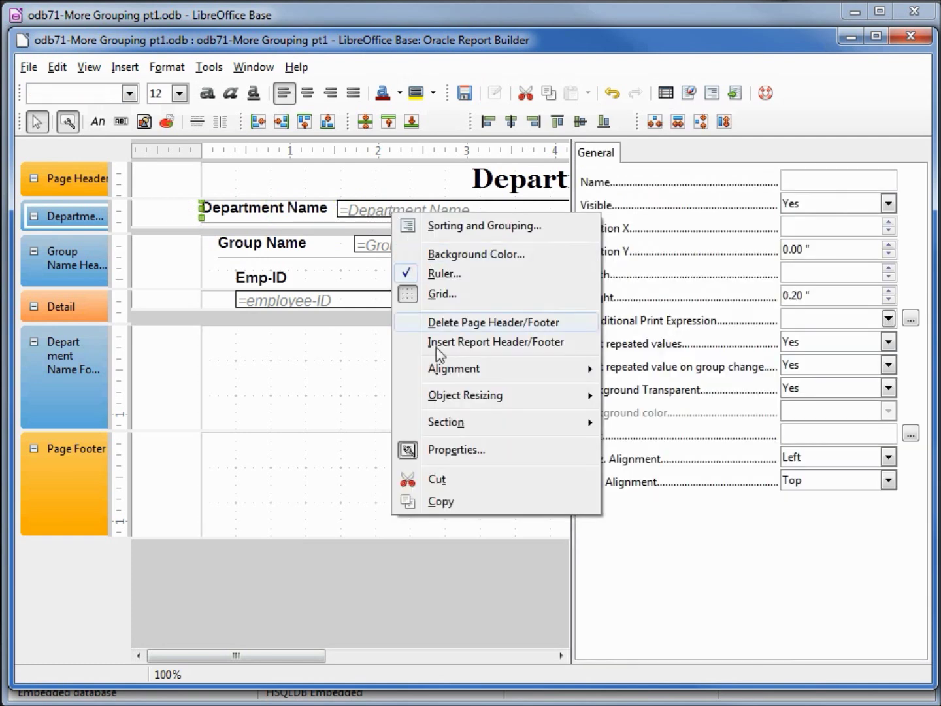
click(438, 502)
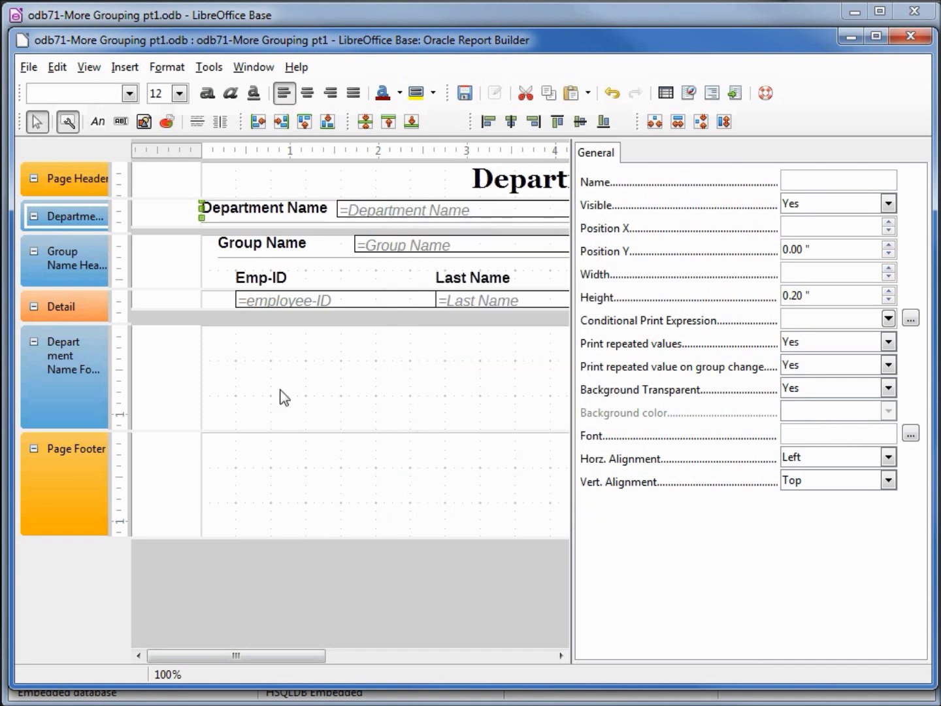
right_click(250, 357)
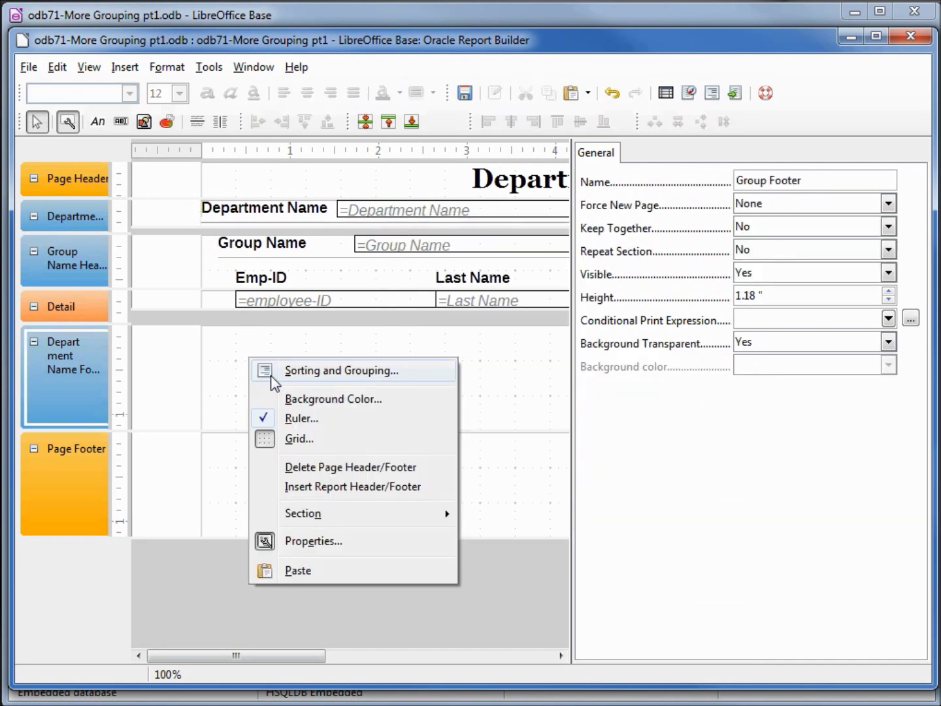
click(307, 578)
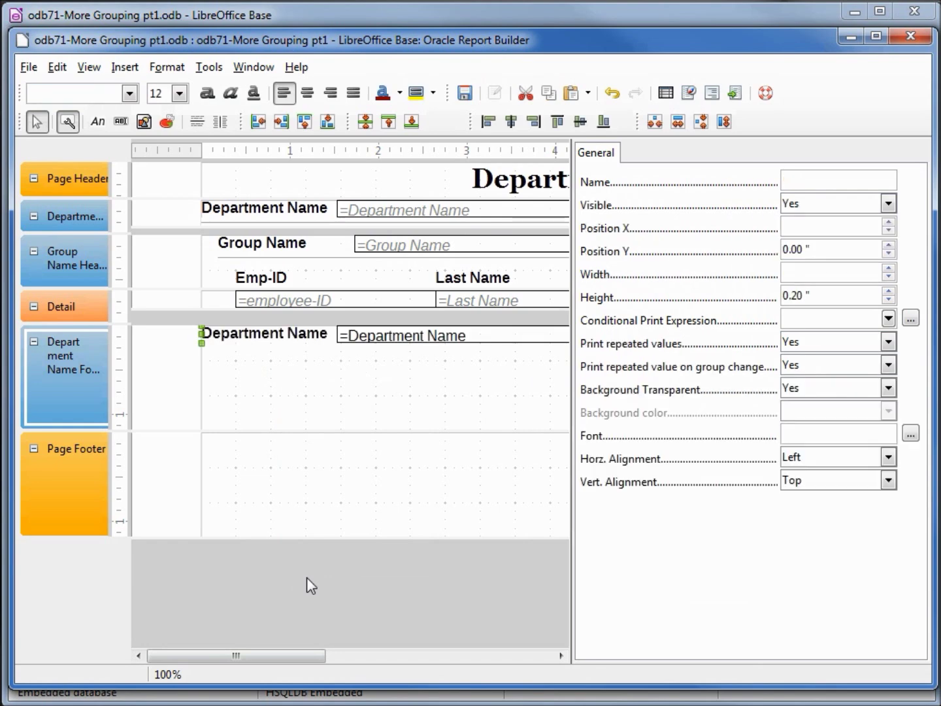
click(288, 347)
Change the pasted footer label's text to 'End of Department'
click(275, 336)
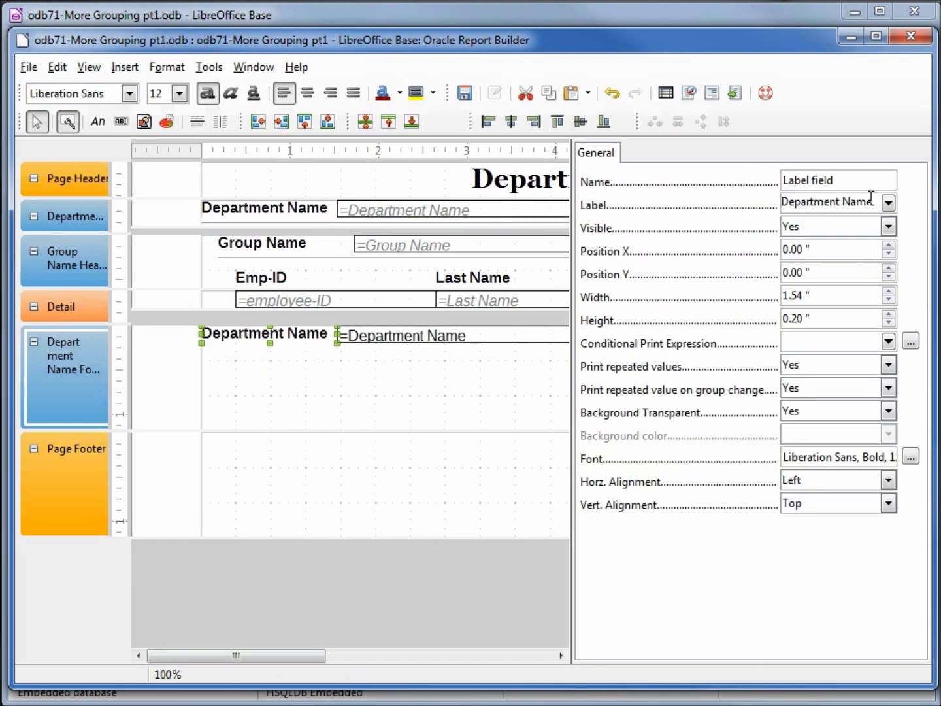
drag(872, 200, 844, 200)
key(BackSpace)
key(Home)
text(End of)
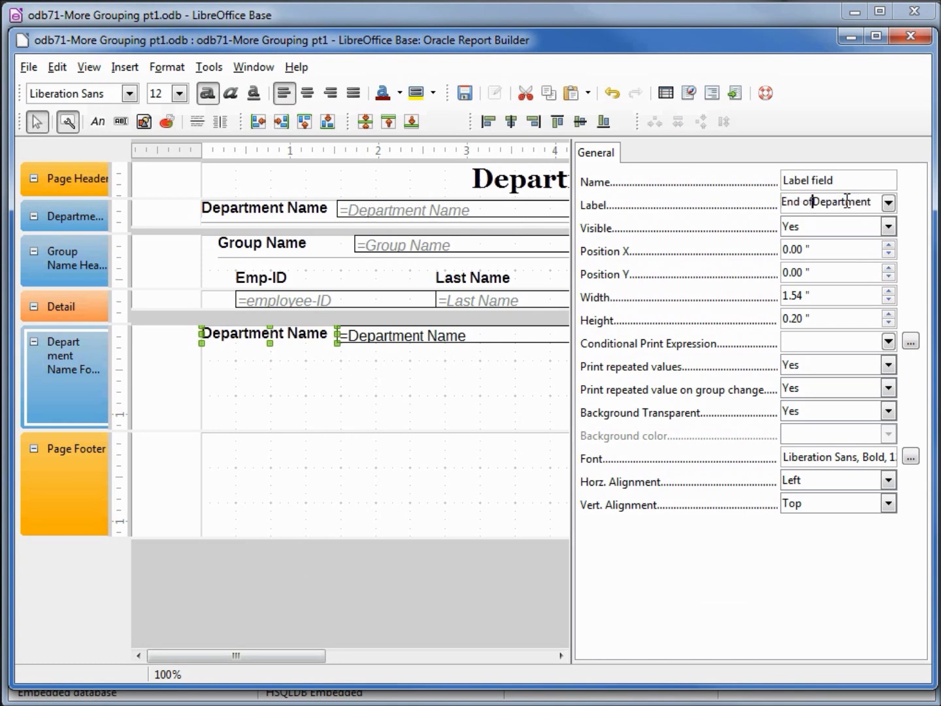
key(Tab)
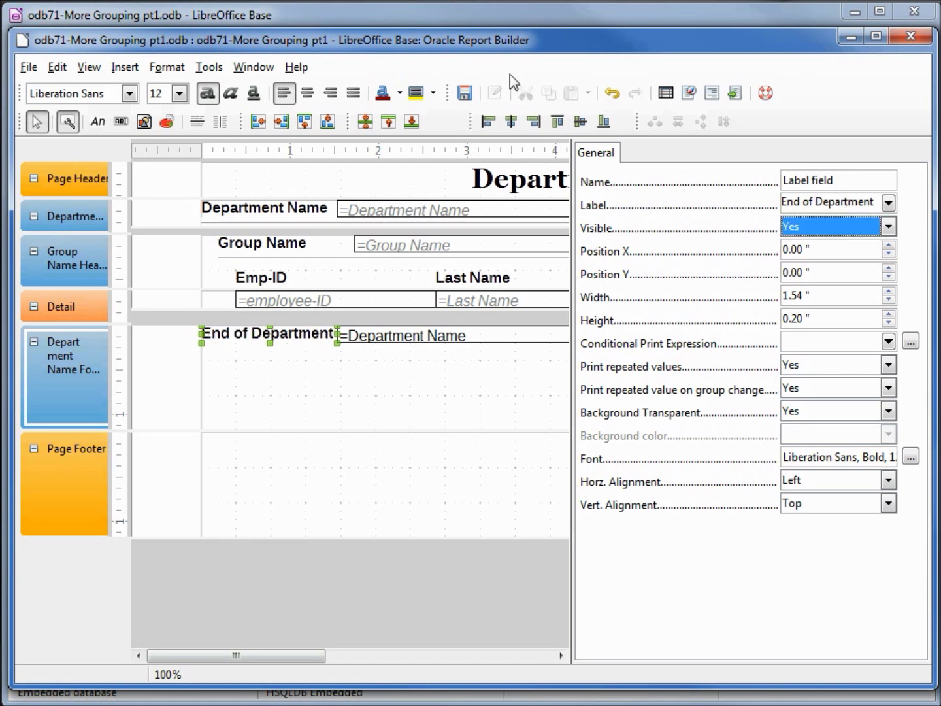
click(288, 212)
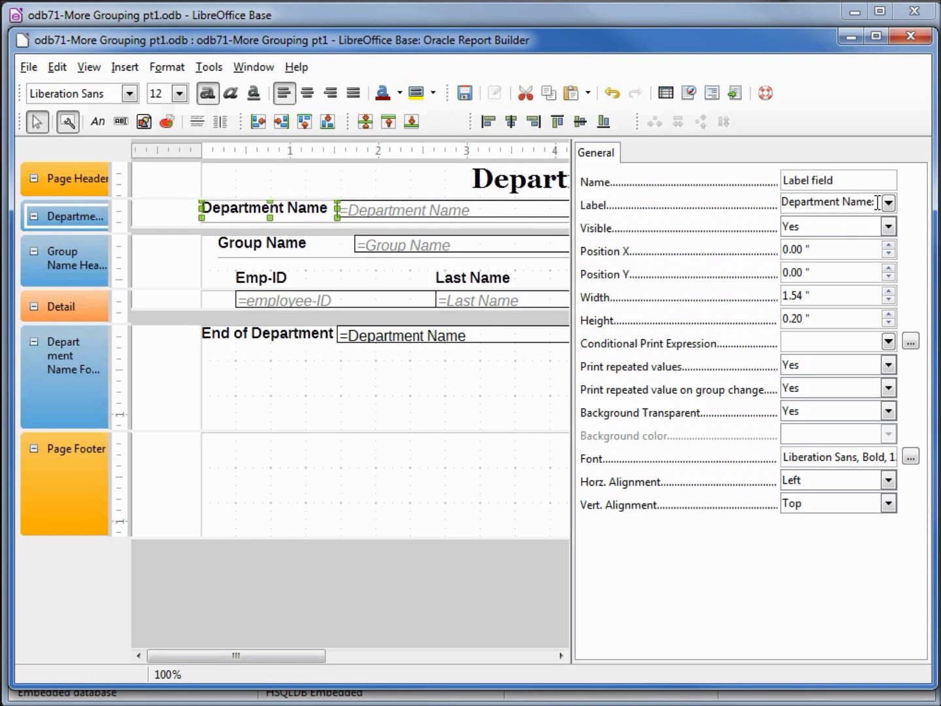
text(:)
Shrink the department footer around the End of Department label, save, and execute the report
click(270, 336)
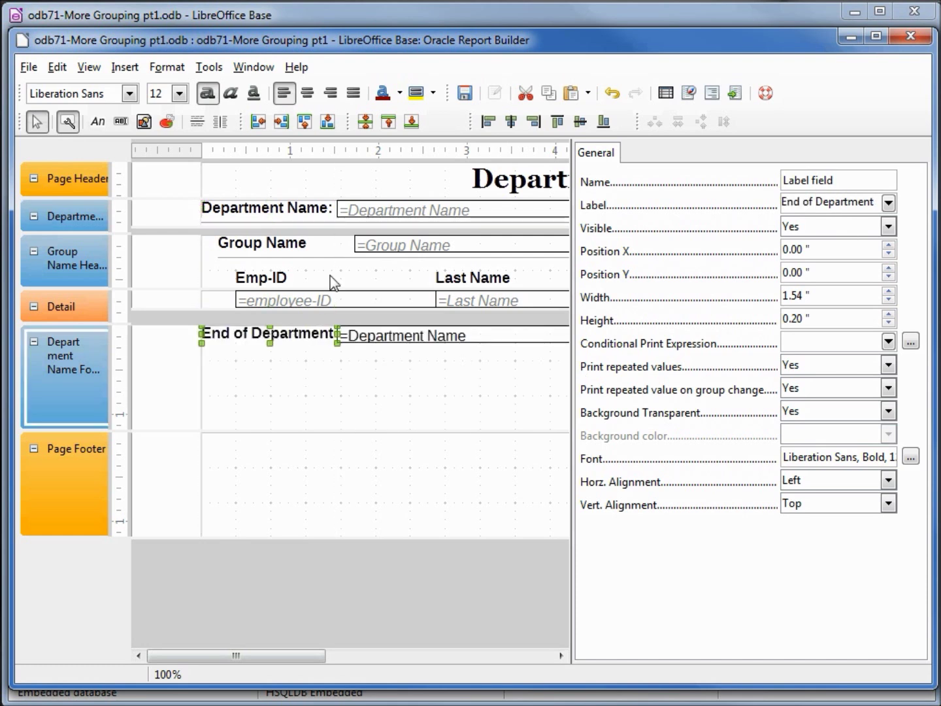
click(412, 122)
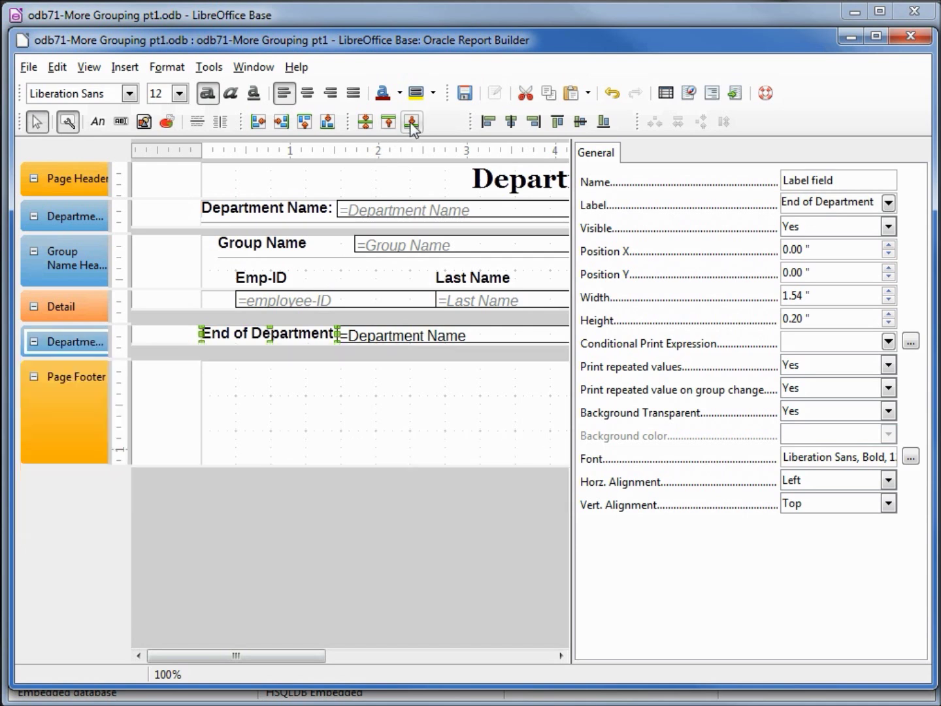
click(464, 97)
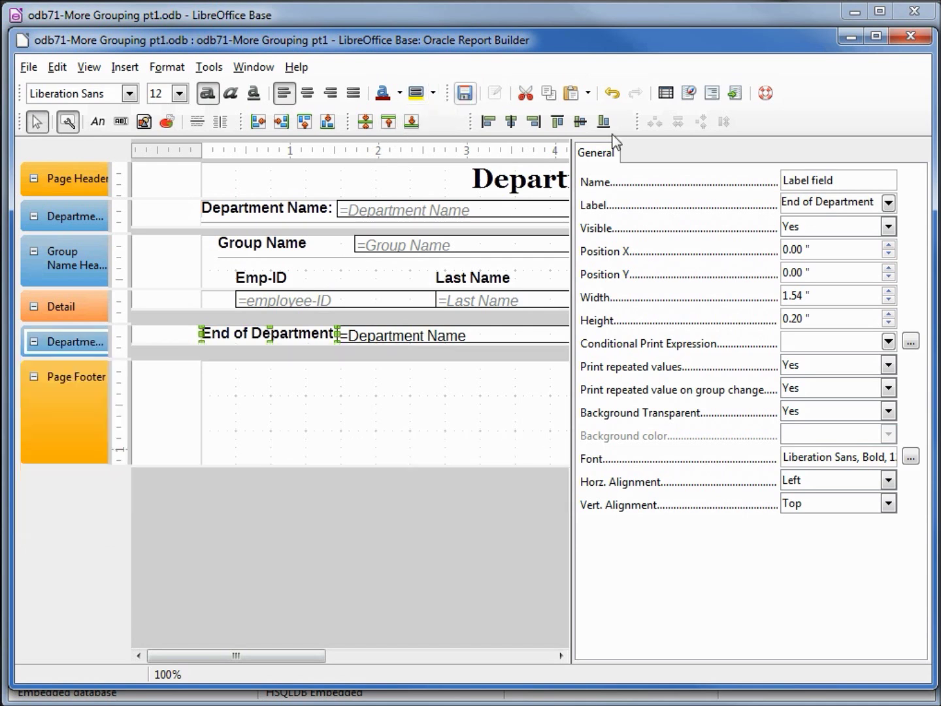
click(736, 99)
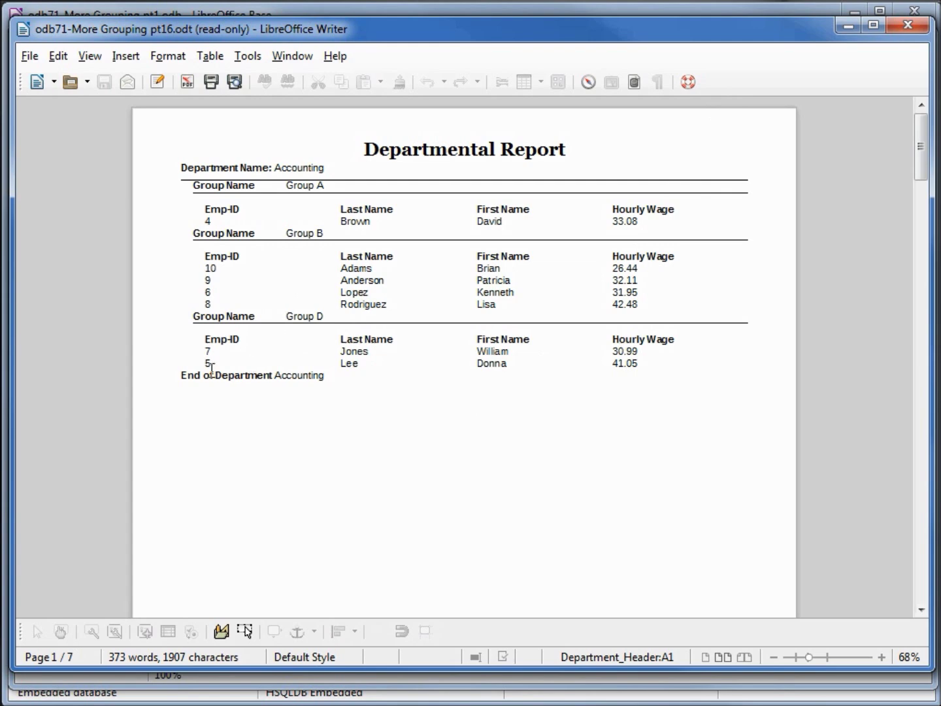
Close the Writer preview and delete the horizontal line in the Group Name header
click(908, 25)
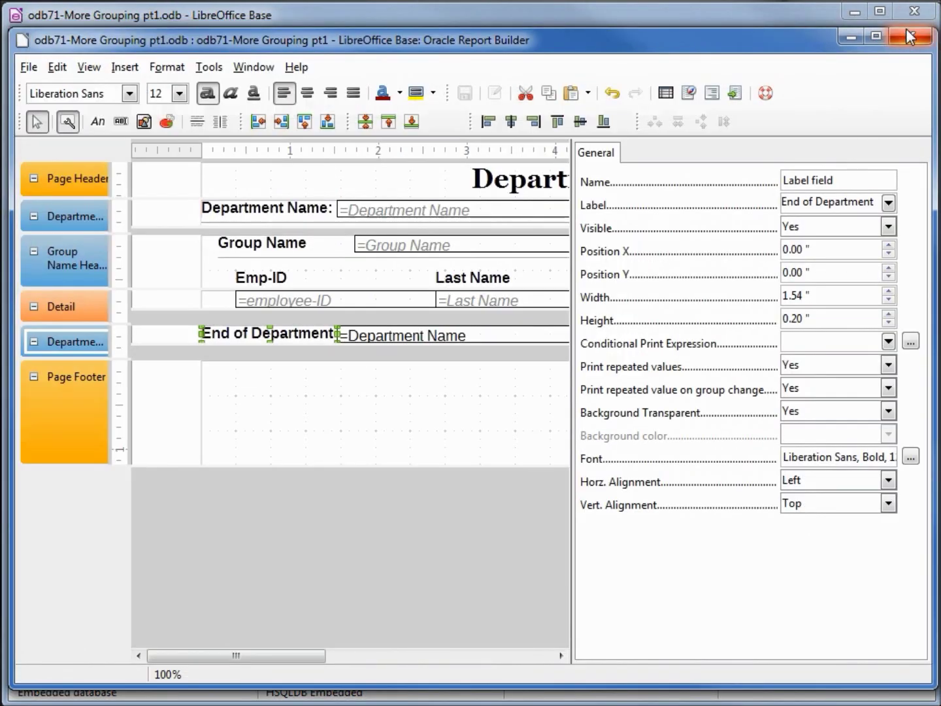
click(333, 257)
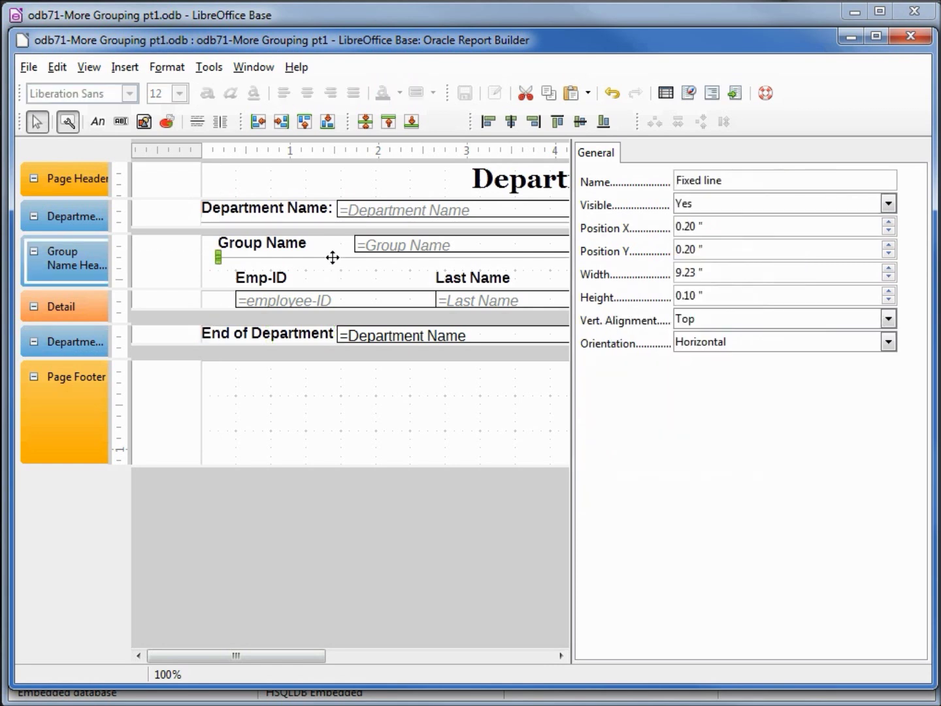
key(Delete)
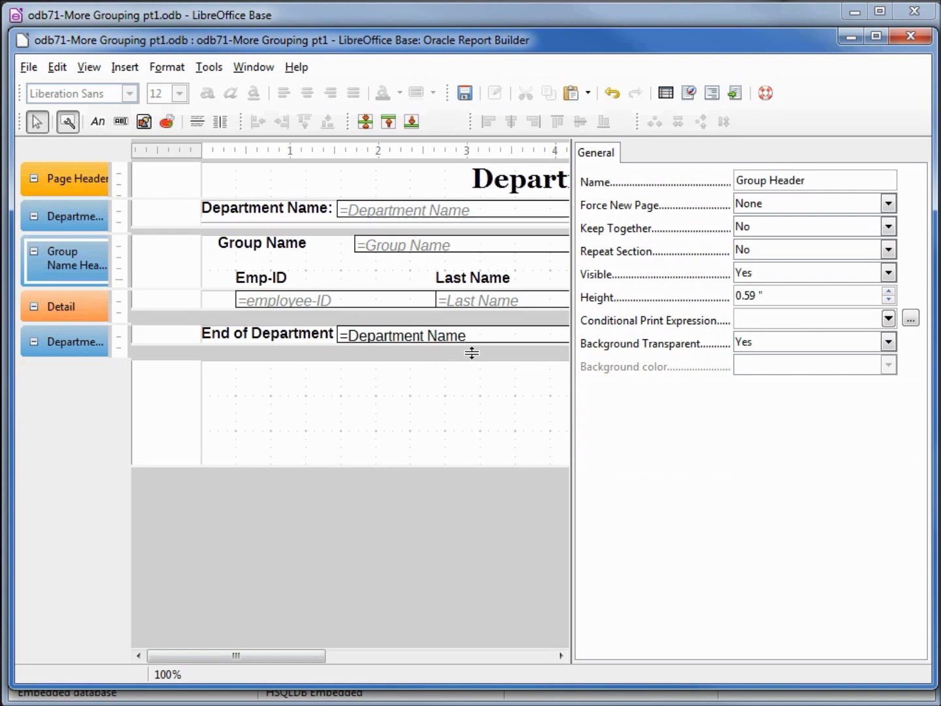
Enlarge the department footer and move its End of Department label and field down
drag(472, 353, 469, 382)
click(352, 336)
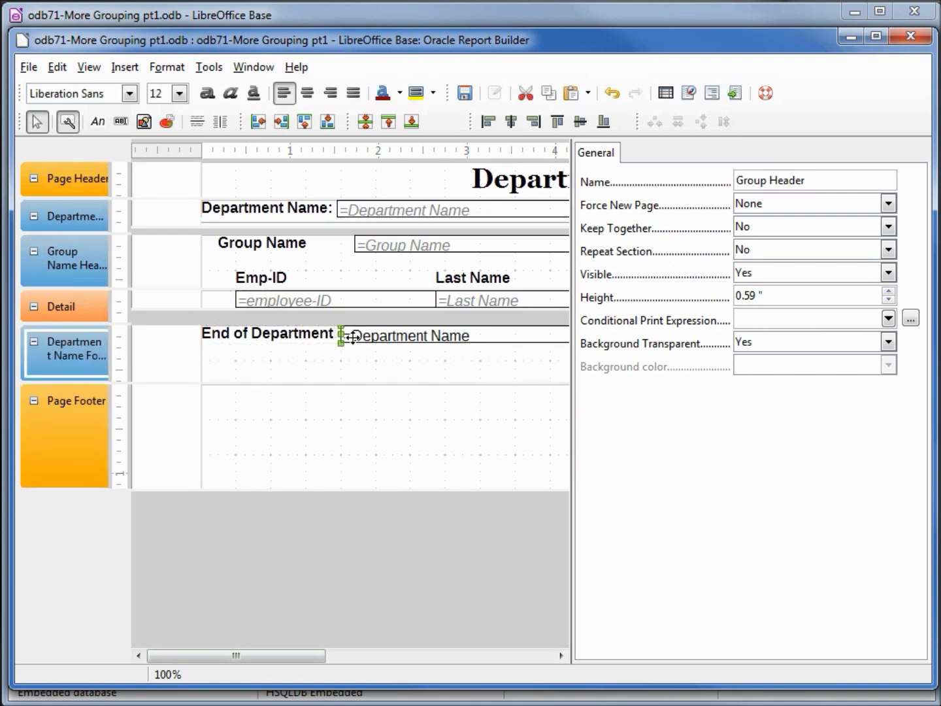
shift+click(304, 331)
drag(305, 331, 304, 335)
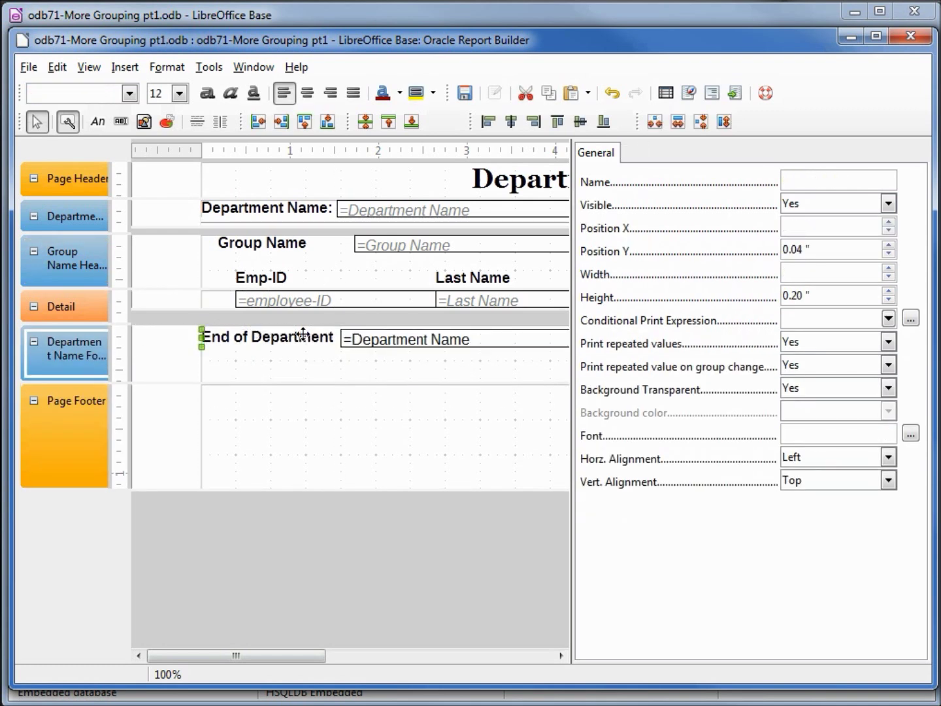
key(Down)
key(Down)
key(Down)
key(Down)
key(Down)
key(Down)
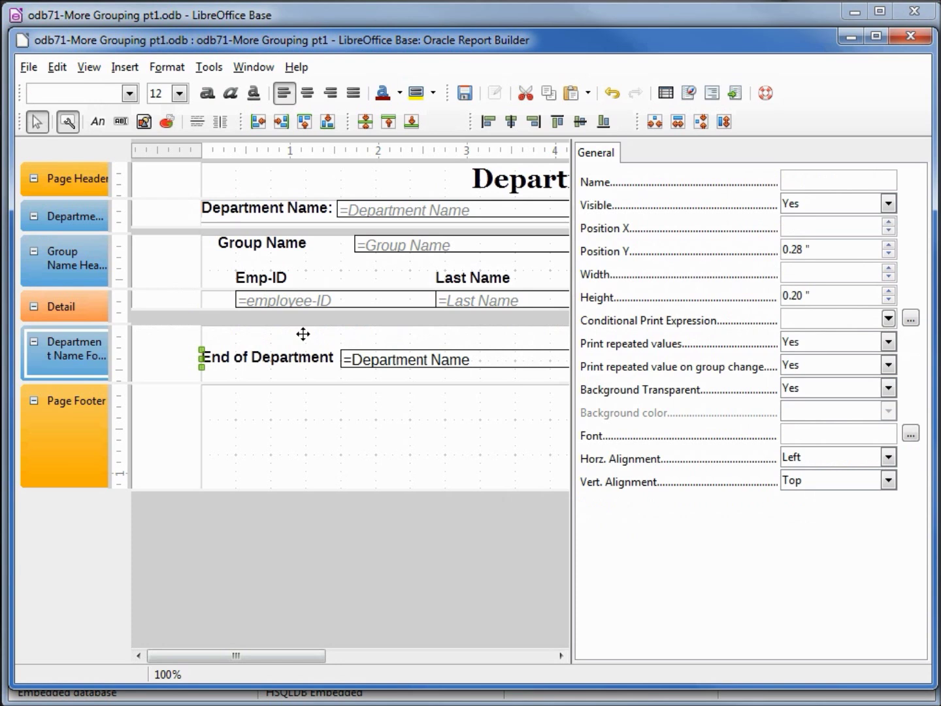
Copy the header's separator line into the footer and nudge it up above the label
click(263, 223)
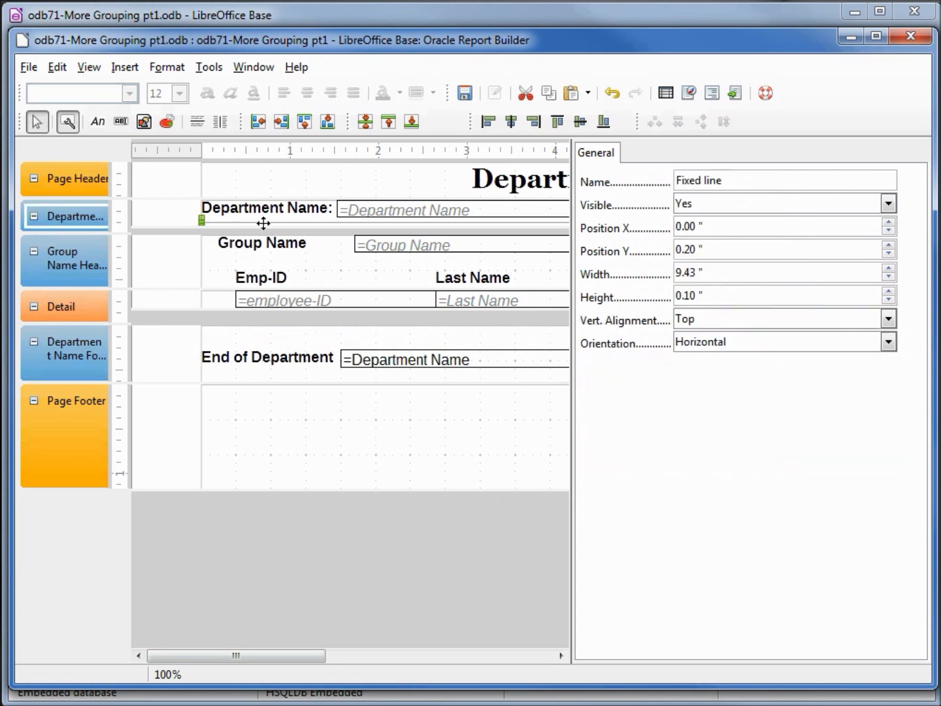
right_click(263, 225)
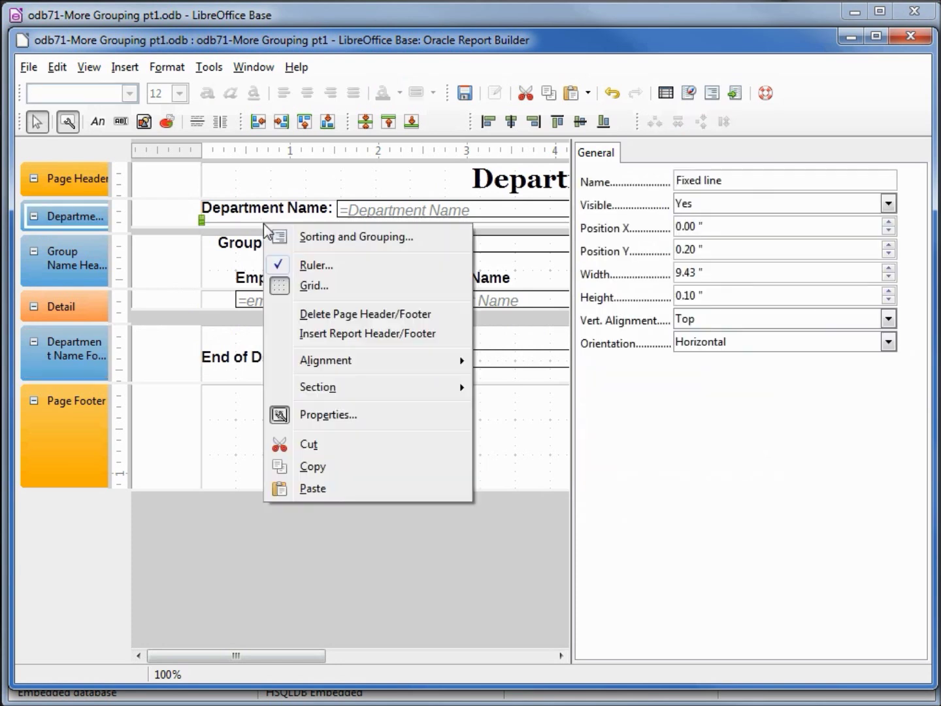
click(314, 467)
click(240, 344)
right_click(240, 344)
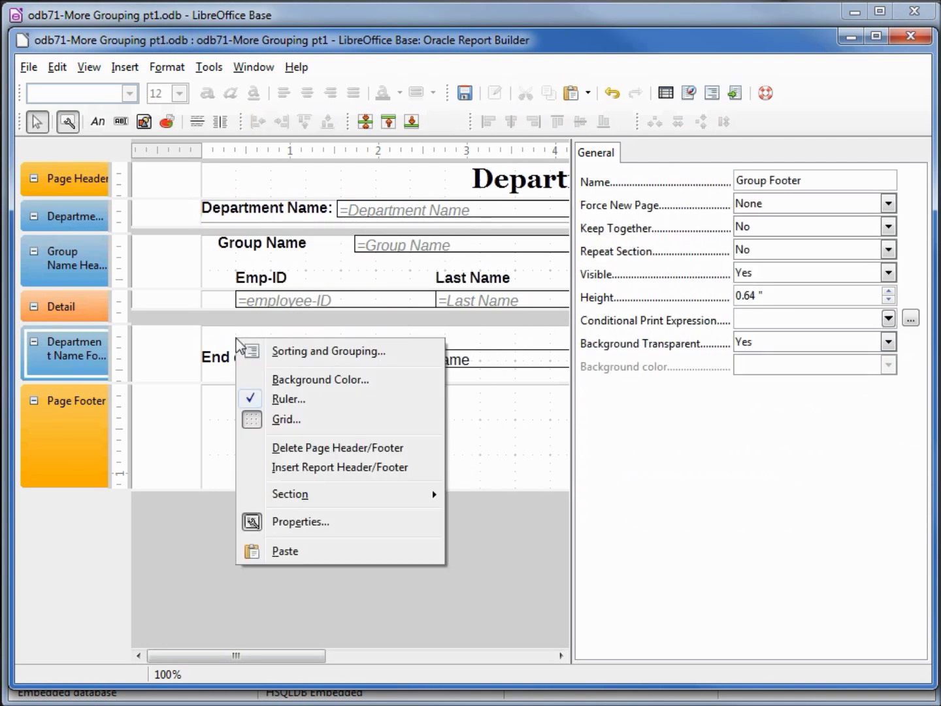
click(292, 551)
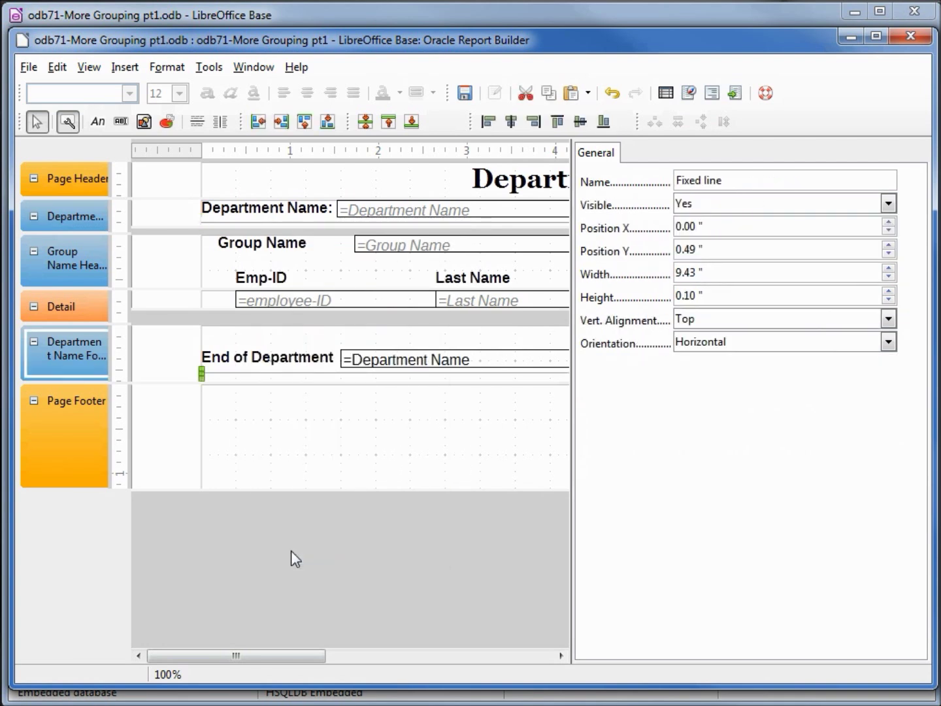
key(Up)
key(Up)
key(Up)
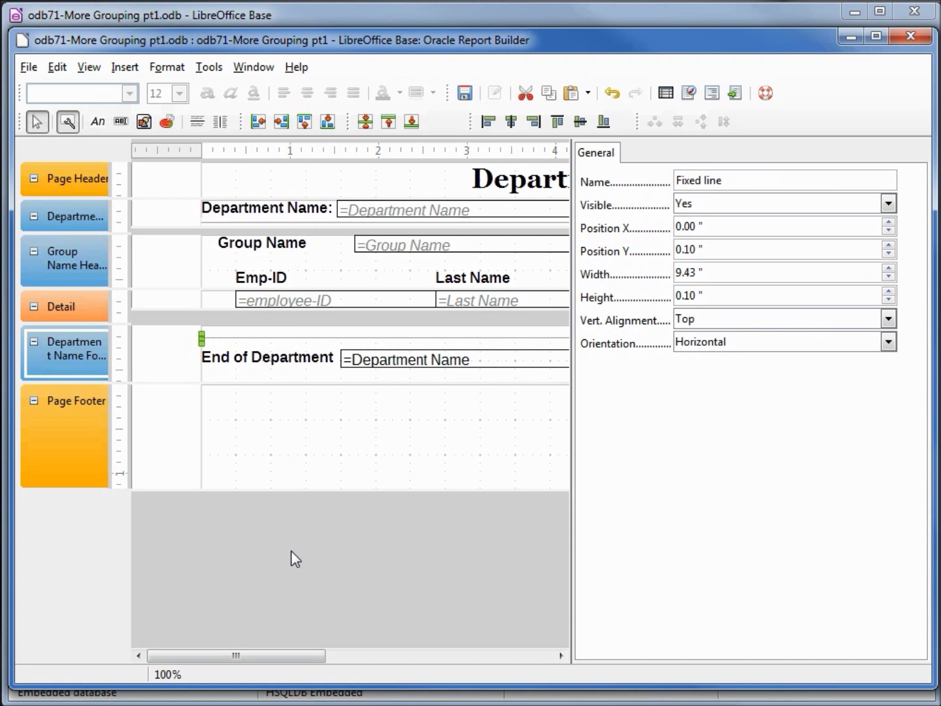
key(Up)
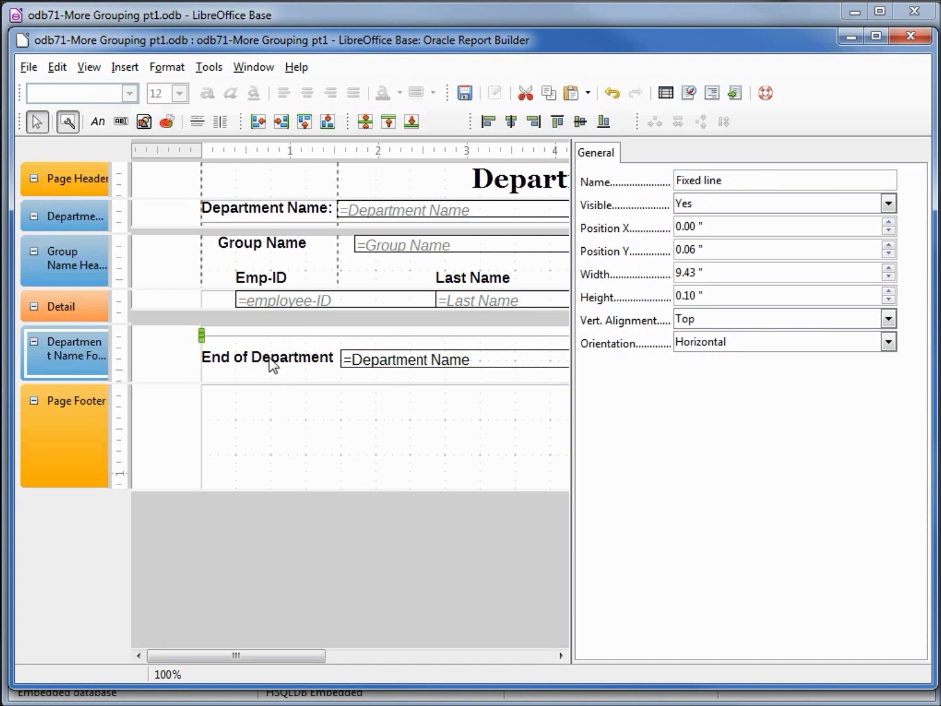
Nudge the End of Department label and Department Name field back up
click(272, 361)
shift+click(384, 362)
key(Up)
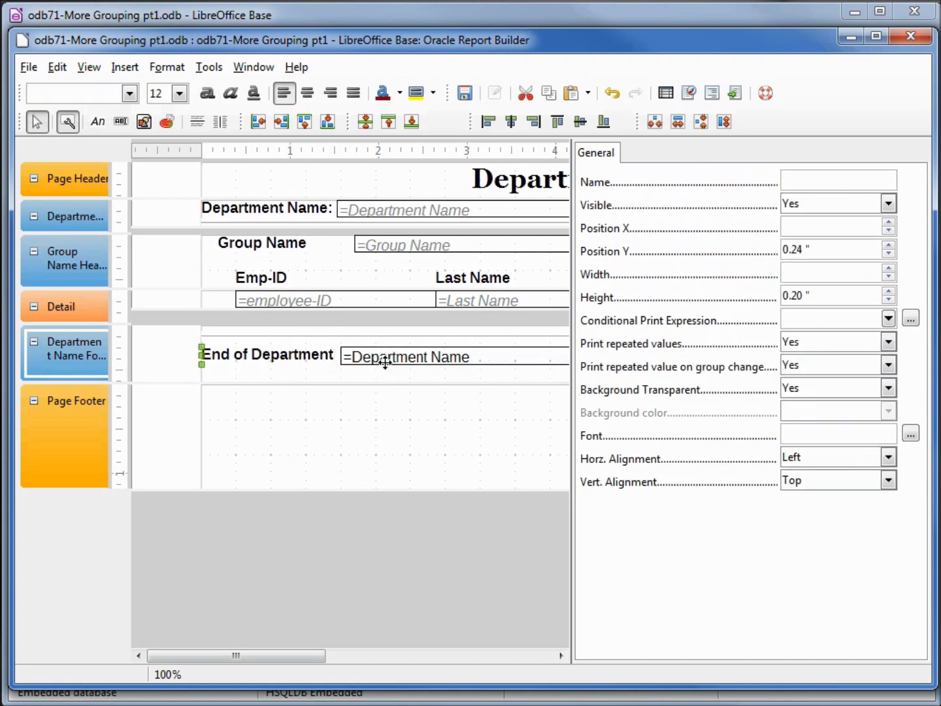
key(Up)
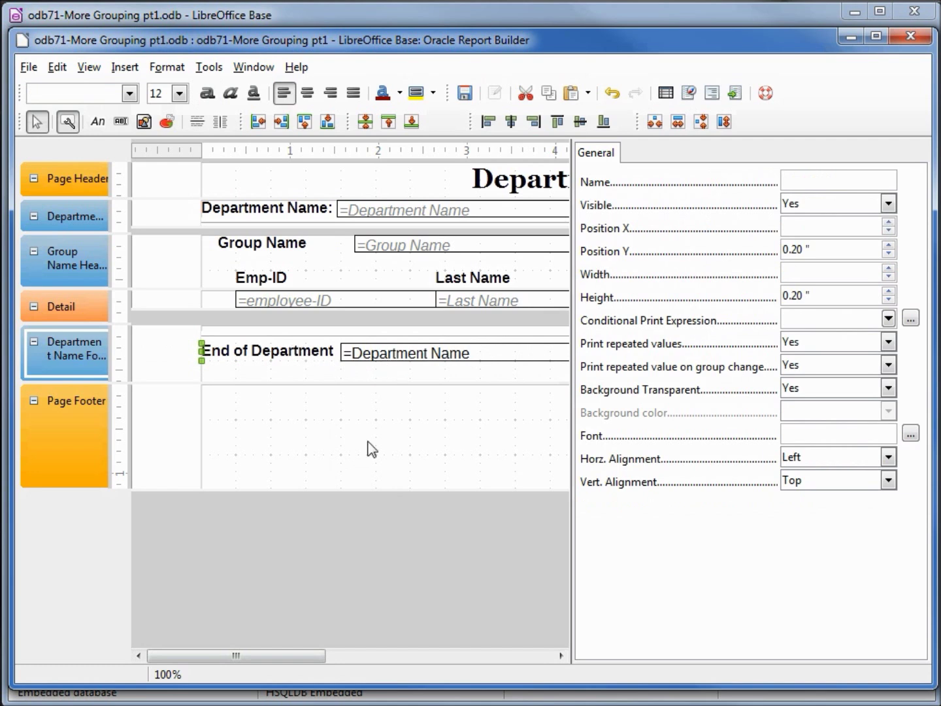
drag(309, 655, 427, 664)
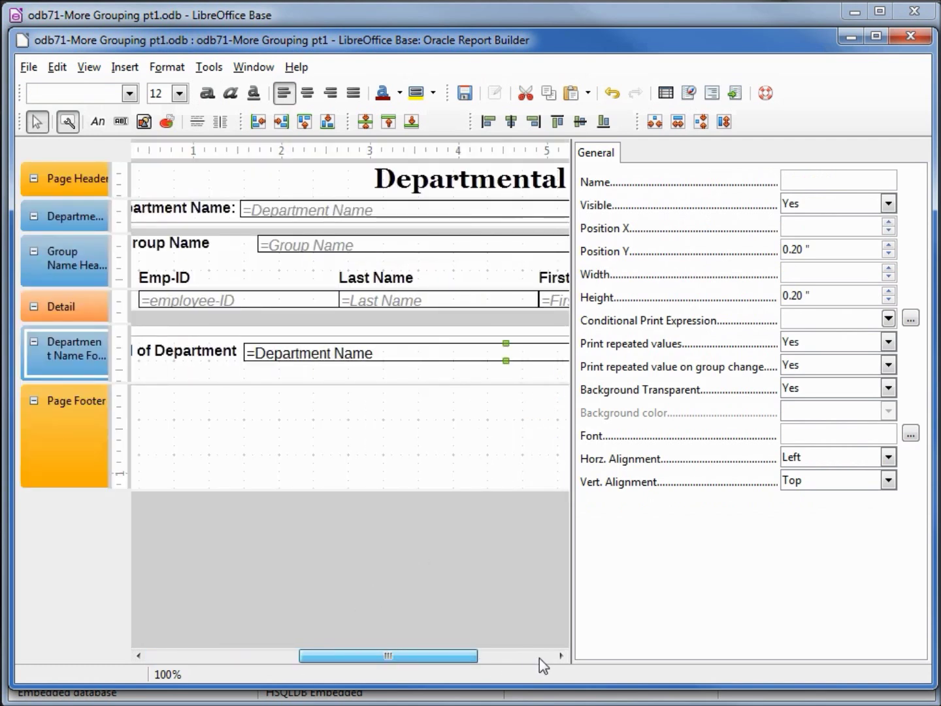
Set the Hourly Wage heading and field to 1.20 inches wide and right-align them
click(542, 655)
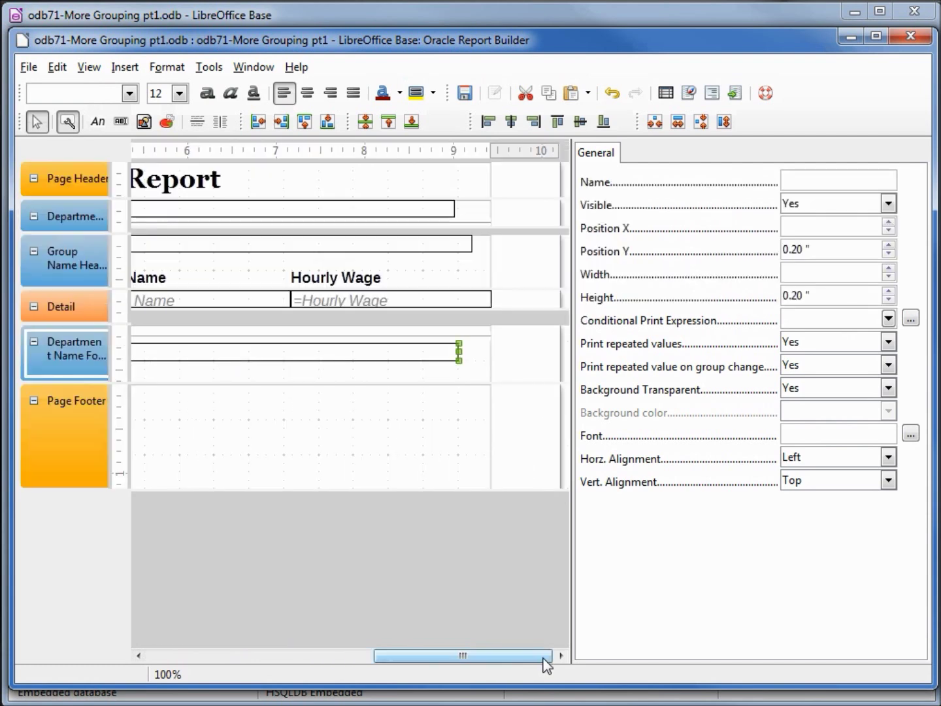
click(301, 277)
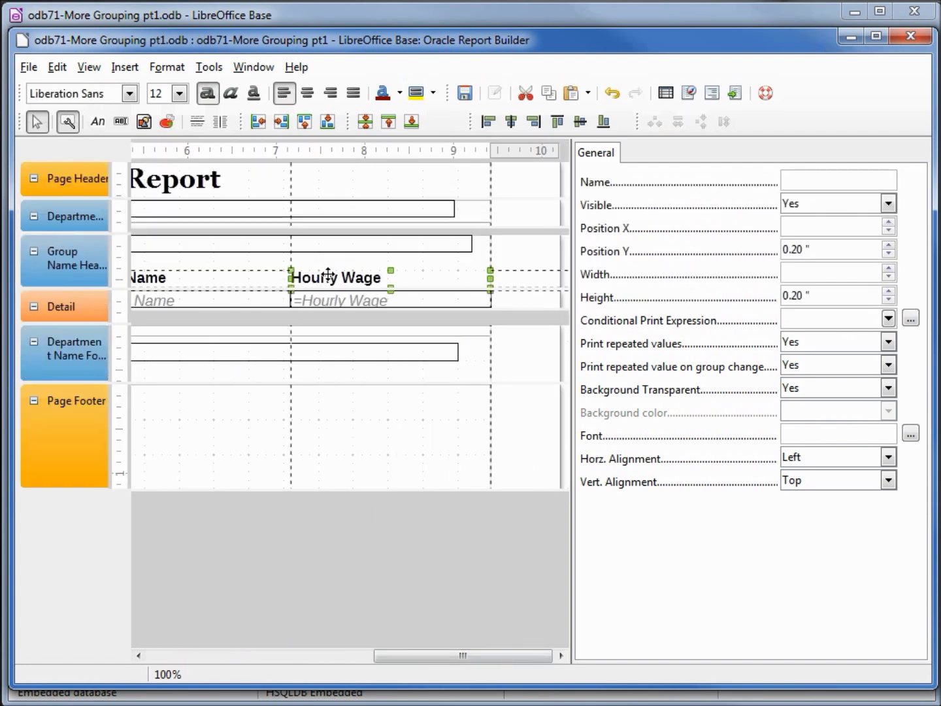
shift+click(338, 302)
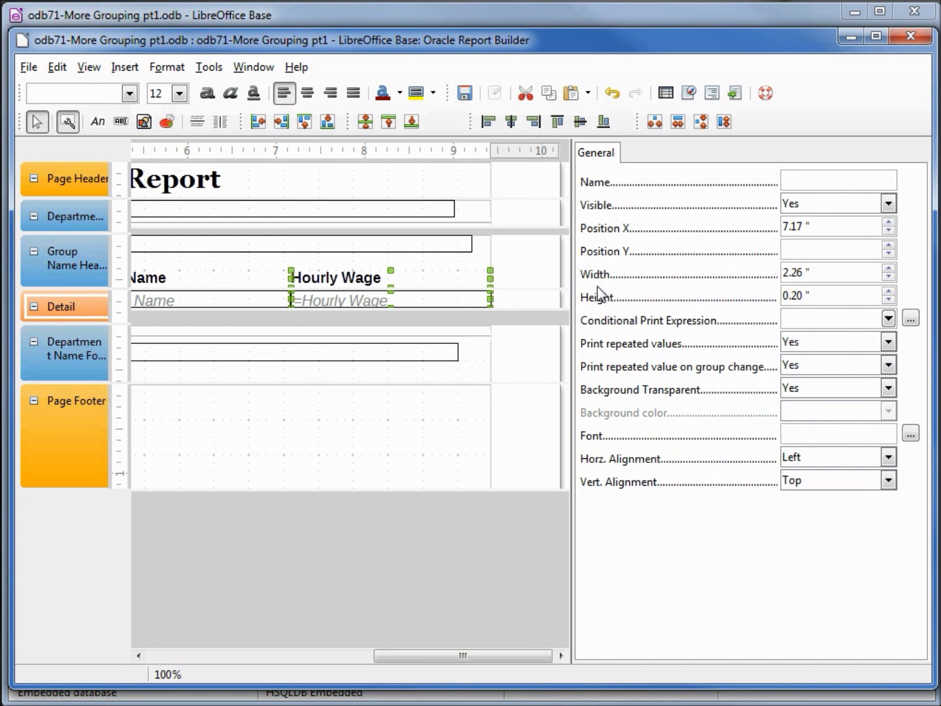
drag(834, 273, 737, 260)
text(1)
text(.2)
key(Tab)
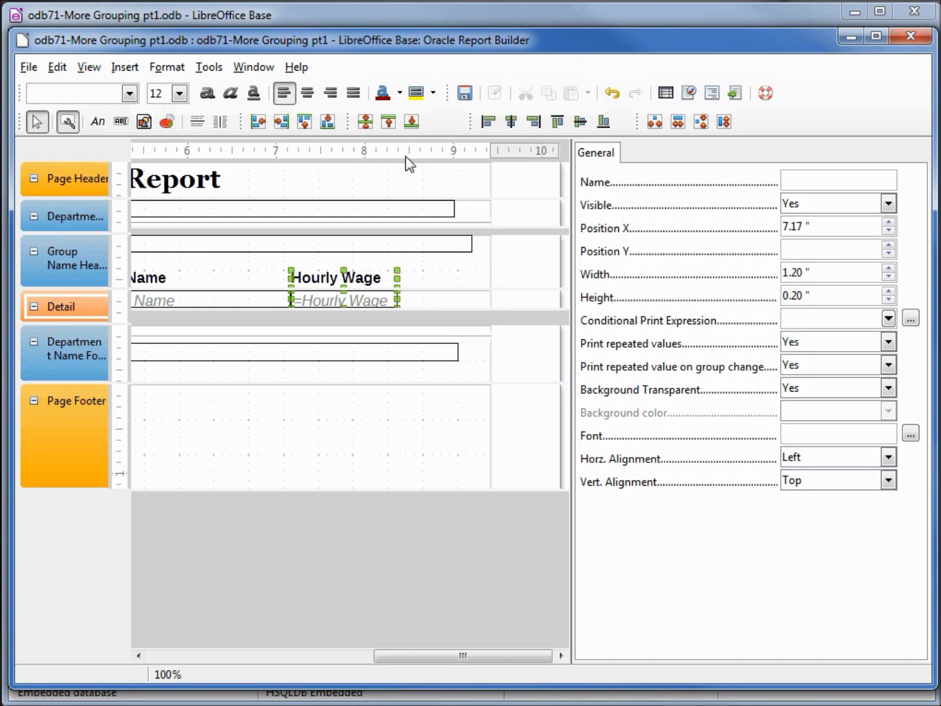
click(282, 119)
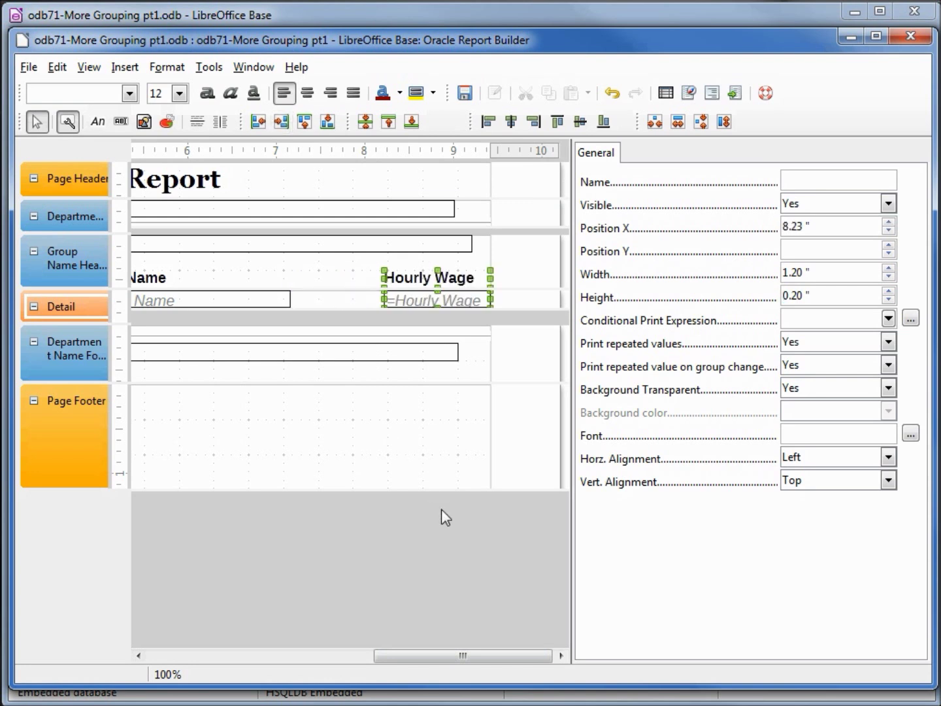
drag(467, 662, 360, 657)
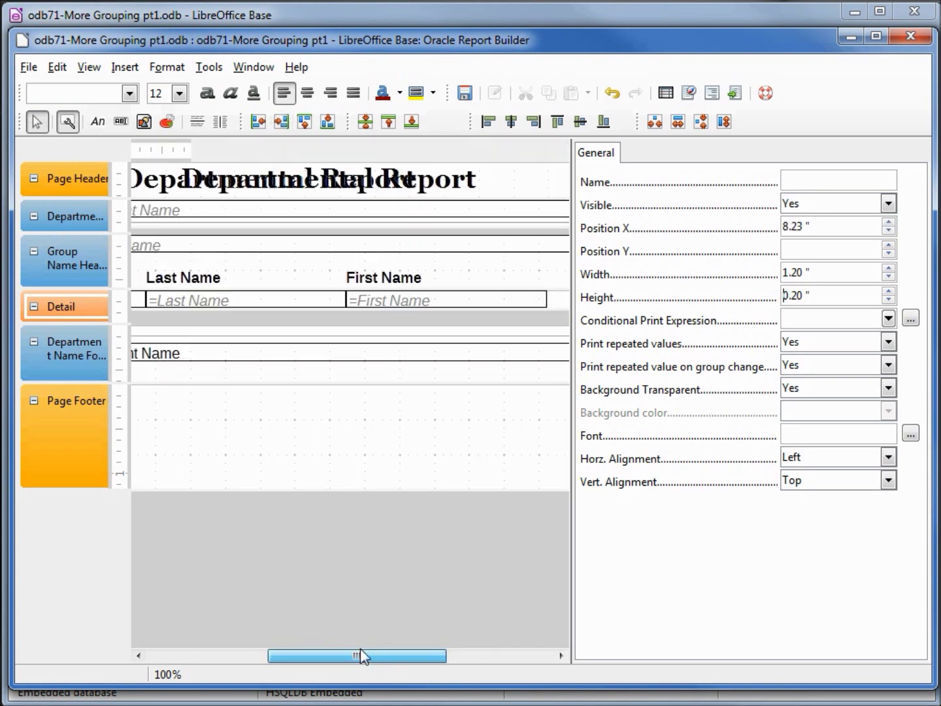
Set the Last Name and First Name headings and fields to 1.50 inches wide, right-aligned
click(396, 302)
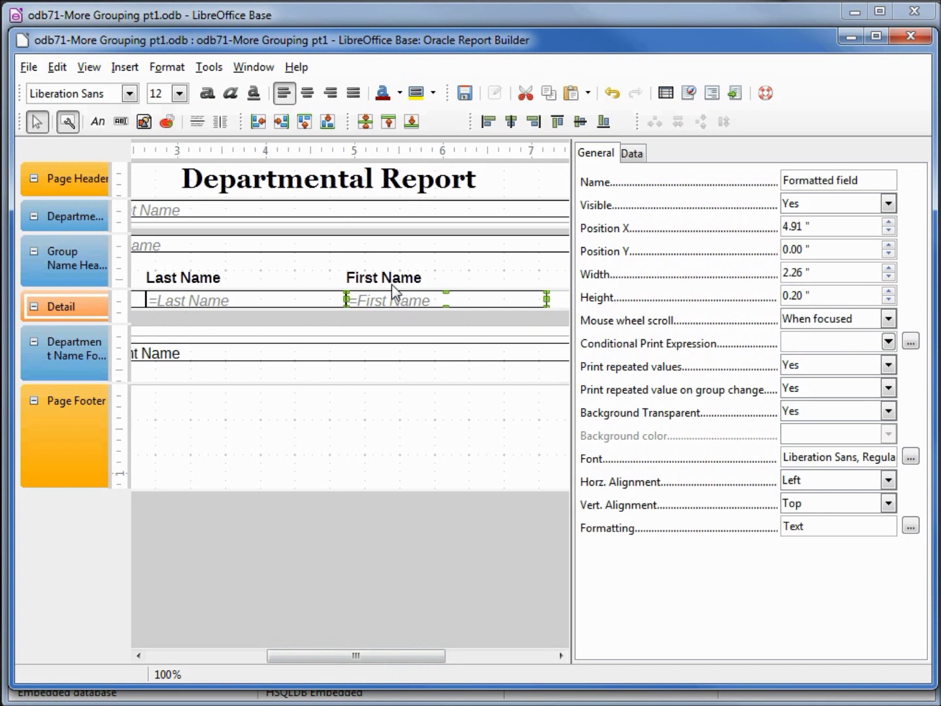
shift+click(390, 285)
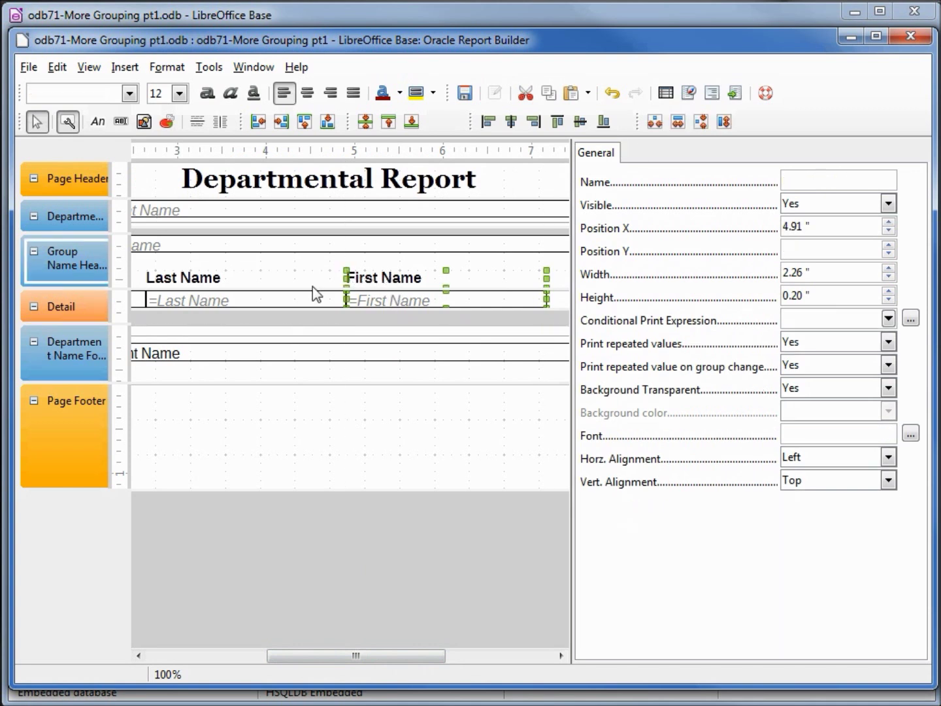
shift+click(220, 302)
shift+click(212, 280)
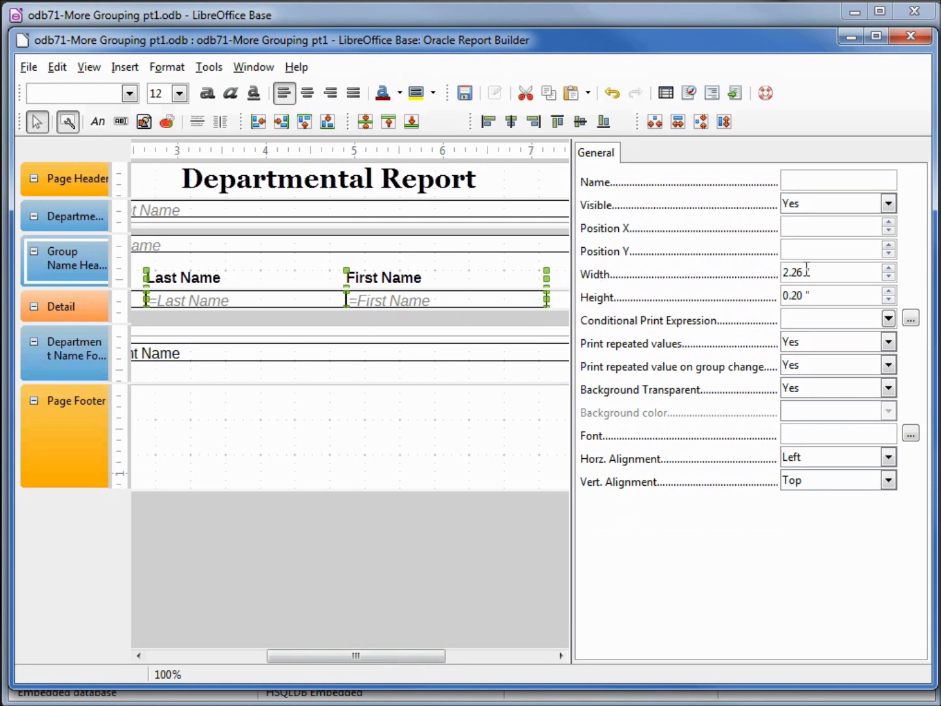
drag(825, 271, 754, 271)
text(1.5)
key(Tab)
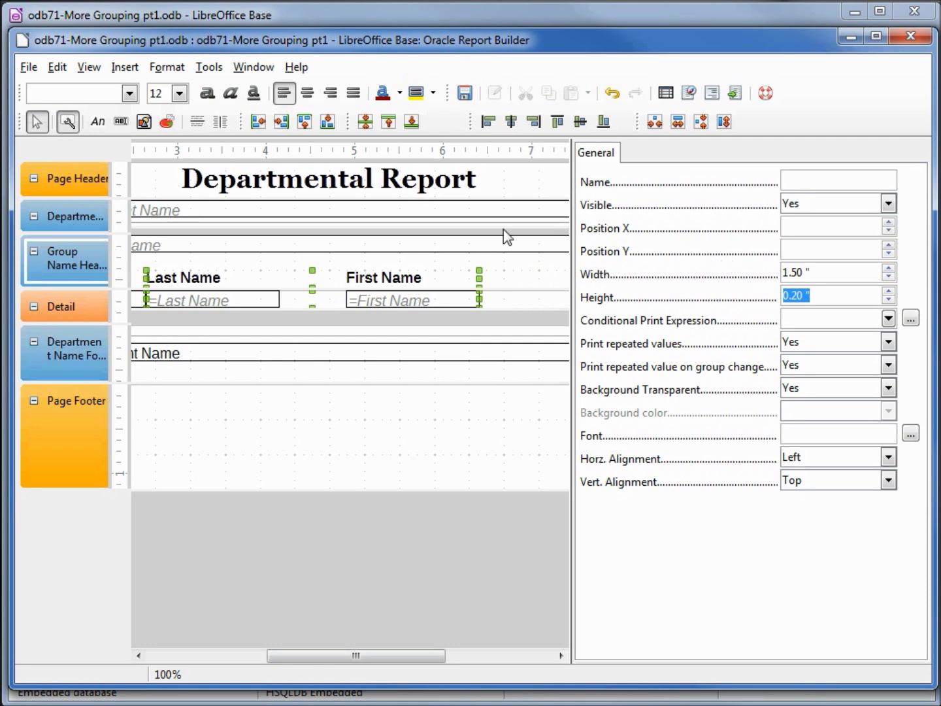
click(282, 122)
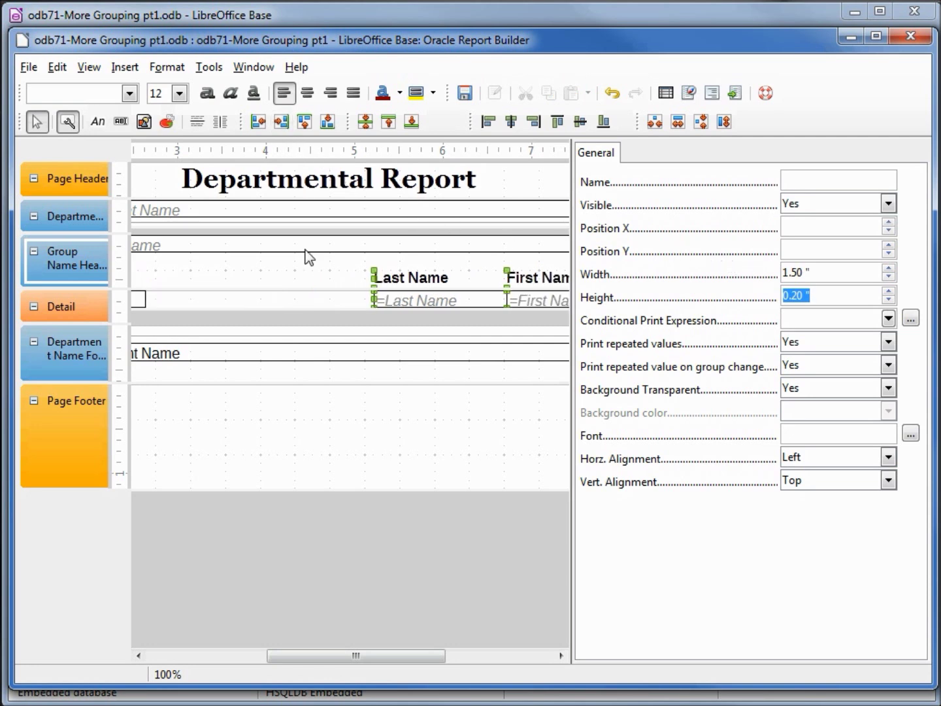
drag(407, 655, 285, 647)
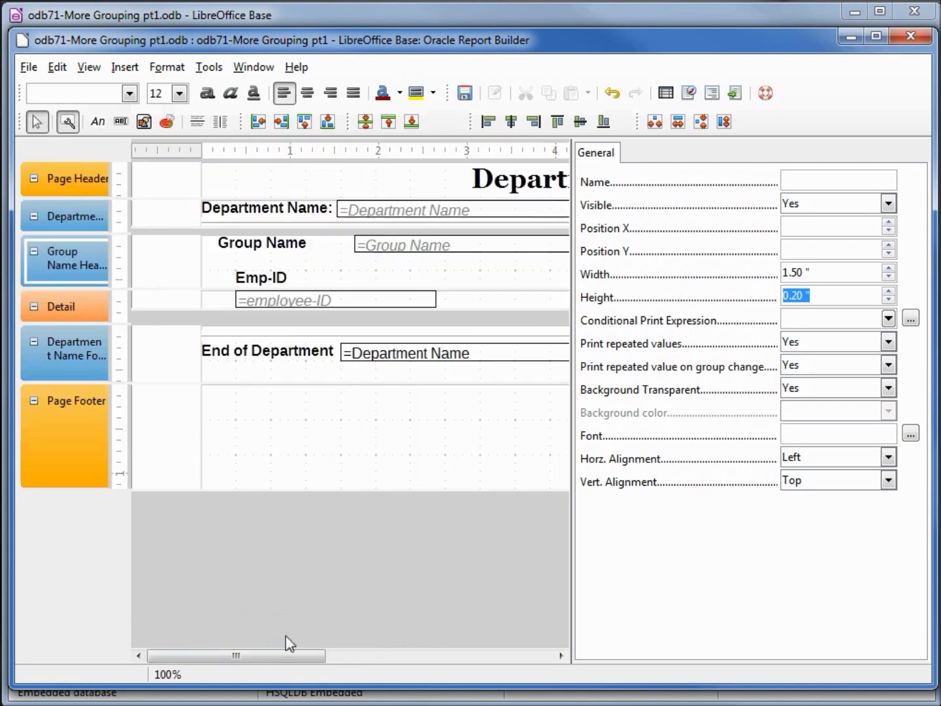
Set the Emp-ID heading and employee-ID field to 1.20 inches wide
click(257, 303)
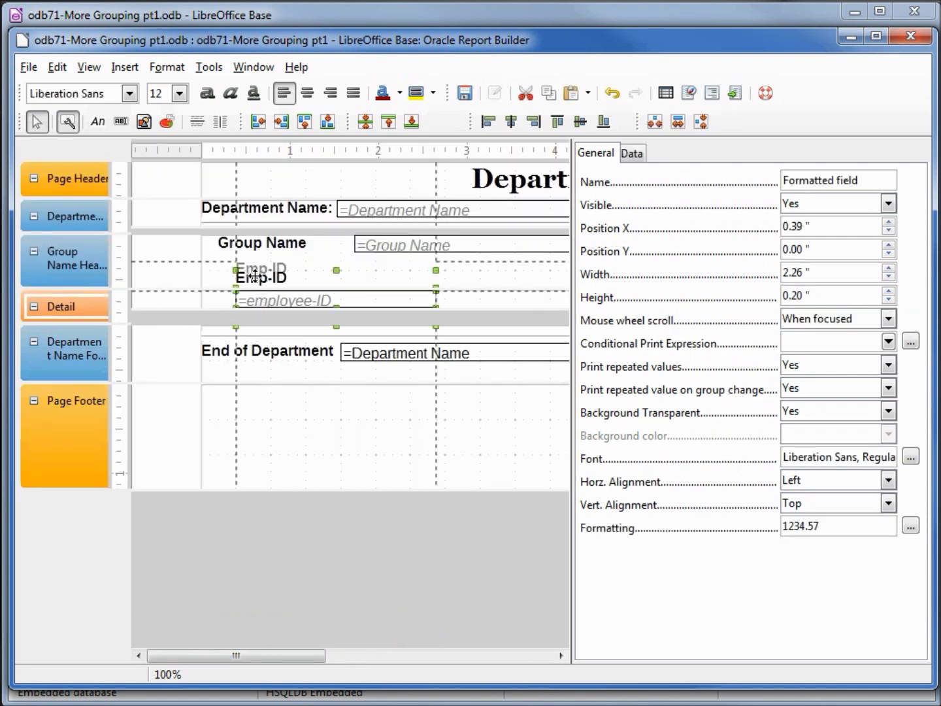
shift+click(255, 272)
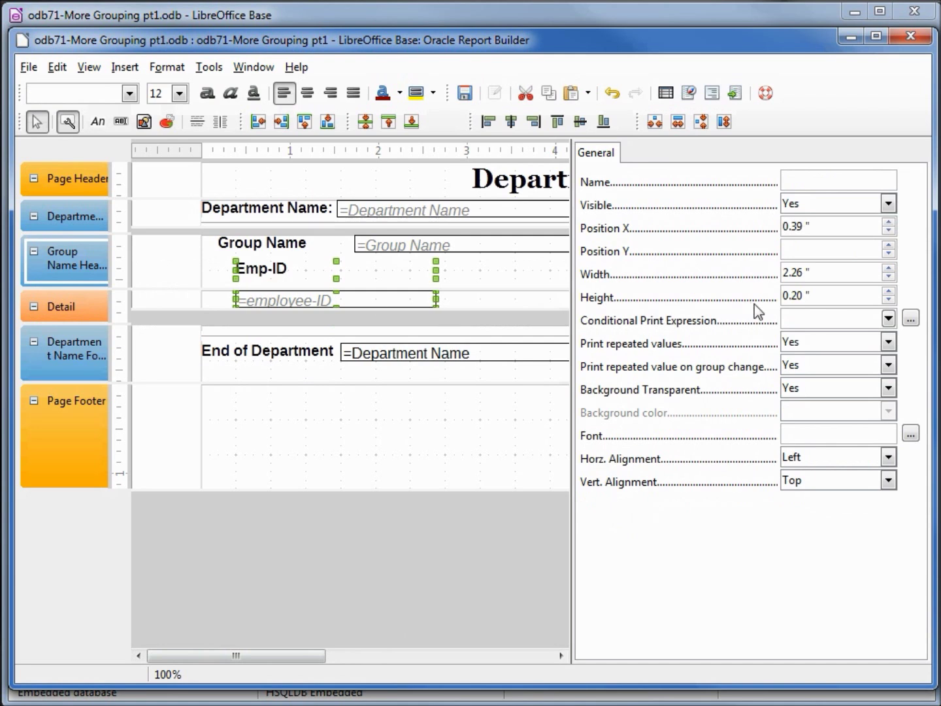
triple_click(826, 272)
text(1.2)
key(Tab)
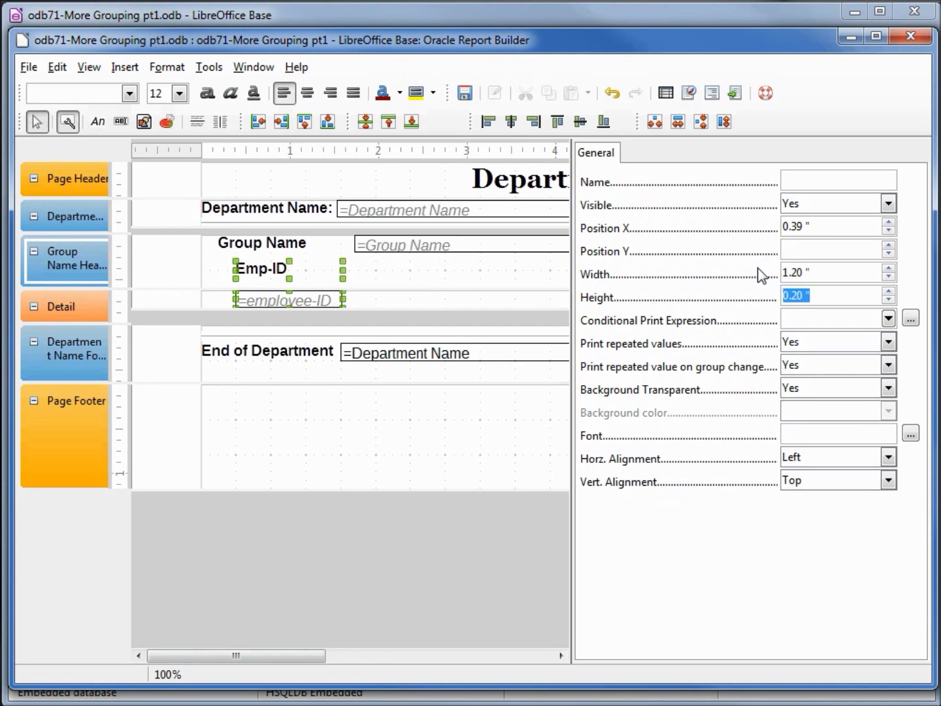
Center the Emp-ID heading and field text and push them to the section's right edge
click(888, 457)
click(831, 519)
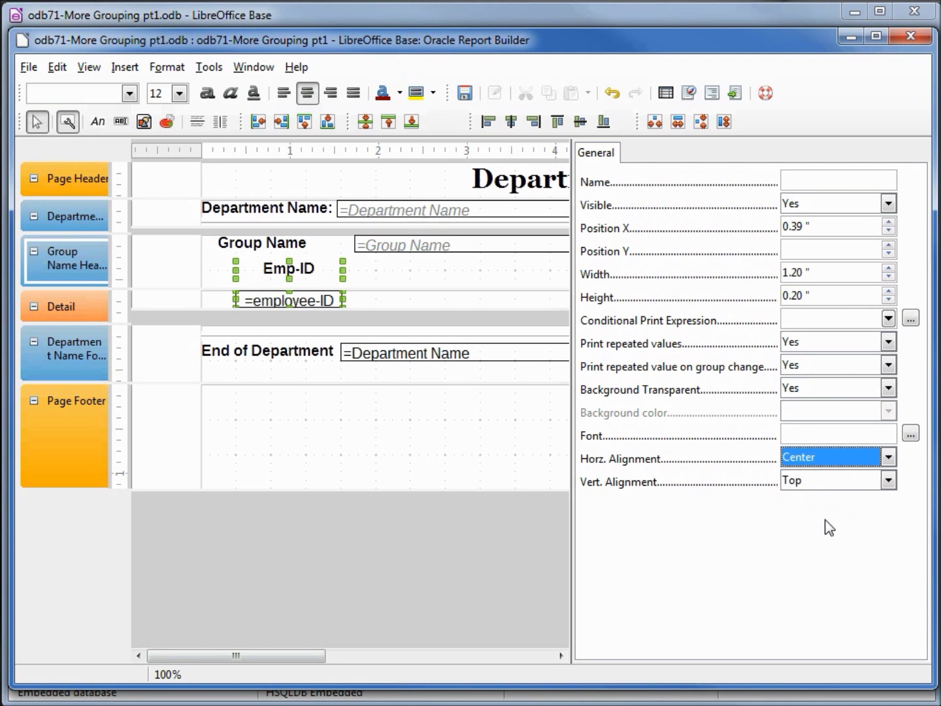
click(281, 122)
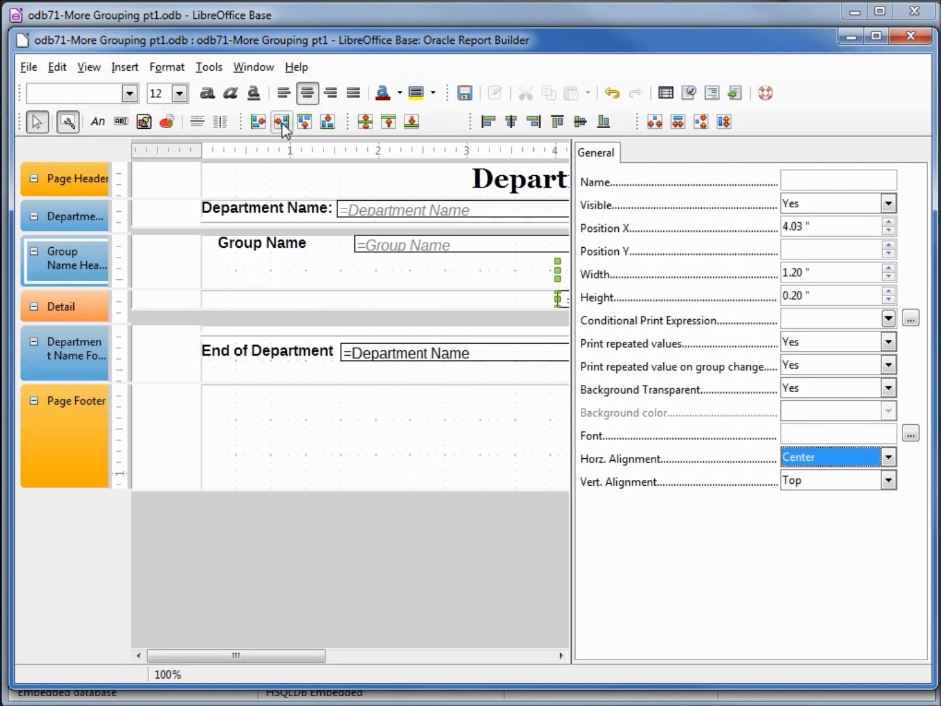
click(417, 250)
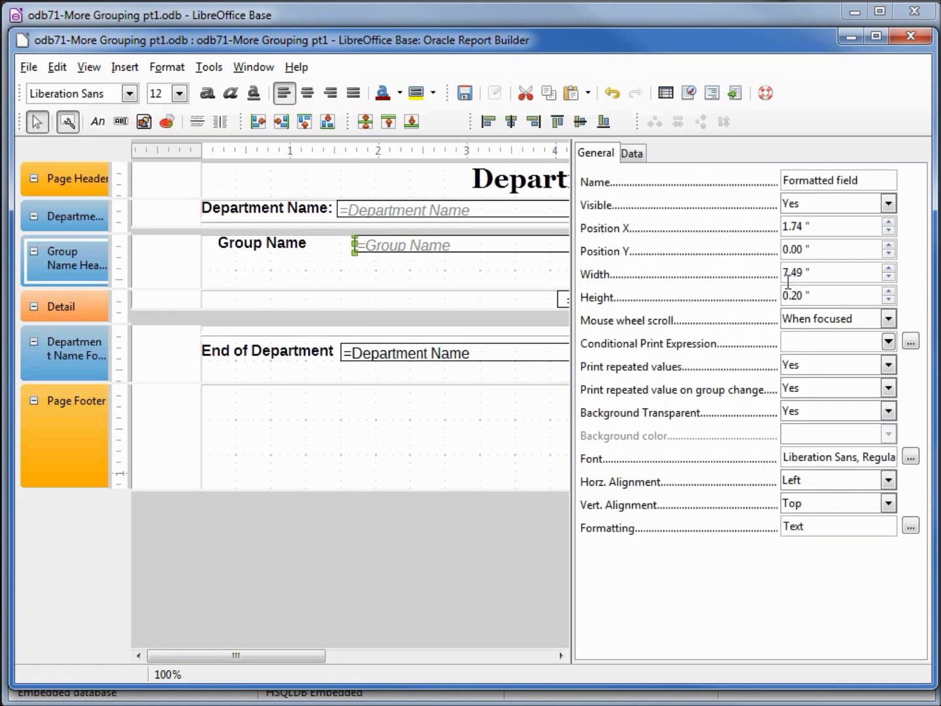
Change the =Group Name field's width to 4.00 inches
drag(818, 271, 741, 250)
text(4)
key(Tab)
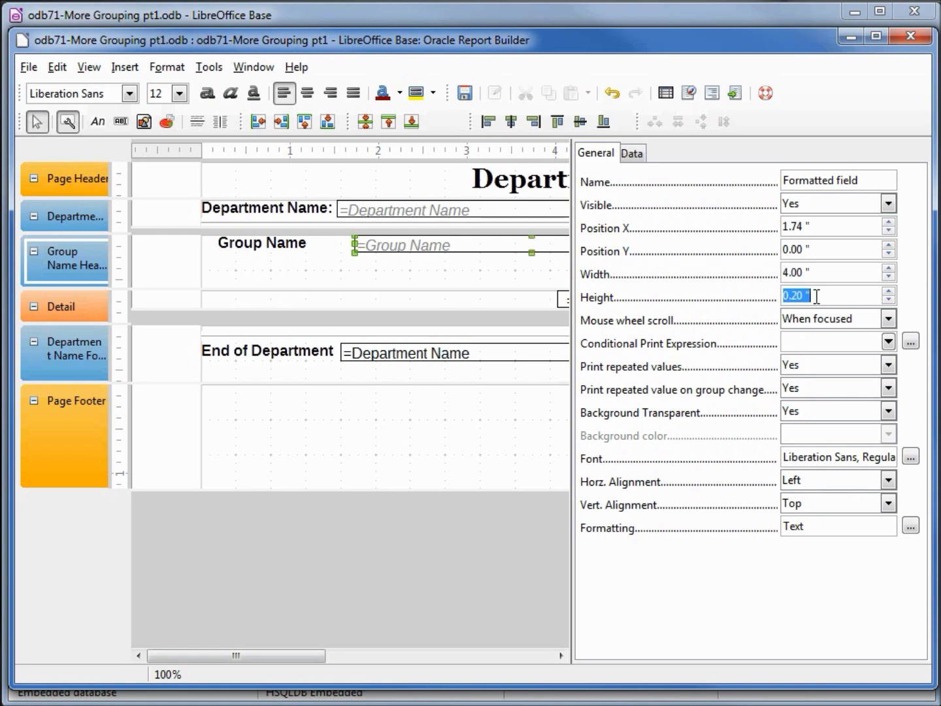
click(68, 122)
Move the Group Name label and field right together, ending near 6.8 inches
shift+click(268, 243)
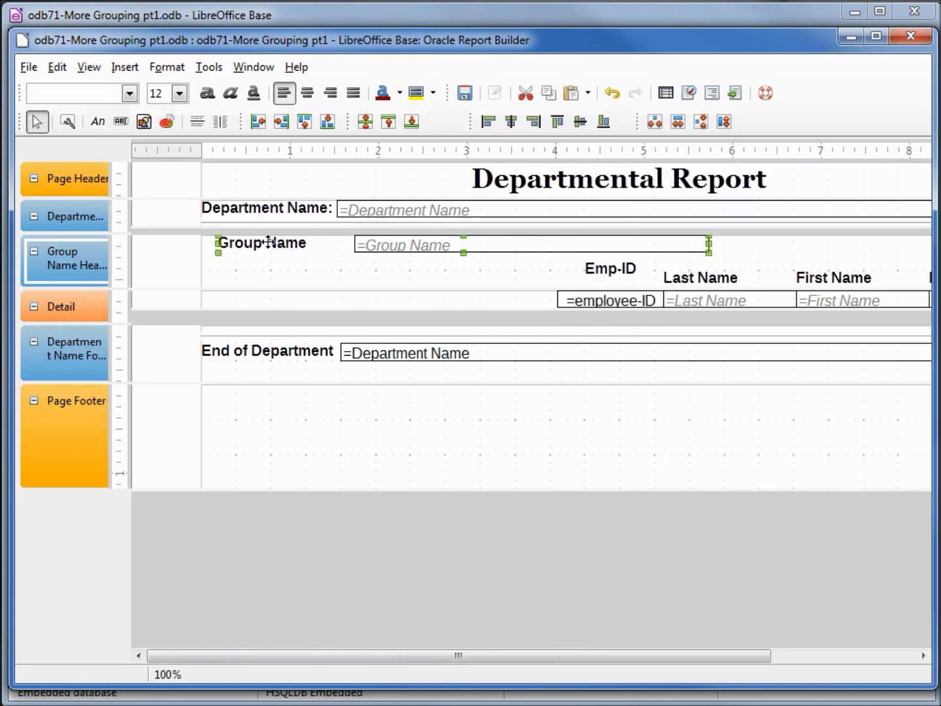
drag(269, 243, 300, 244)
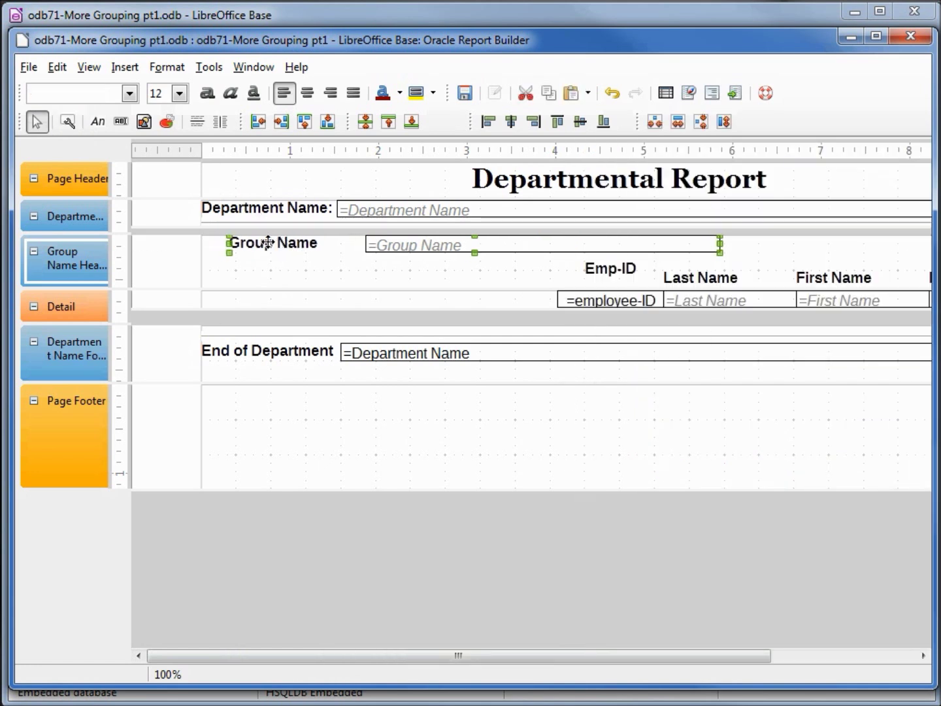
key(Right)
key(Right)
key(Right)
key(Right)
key(Right)
key(Right)
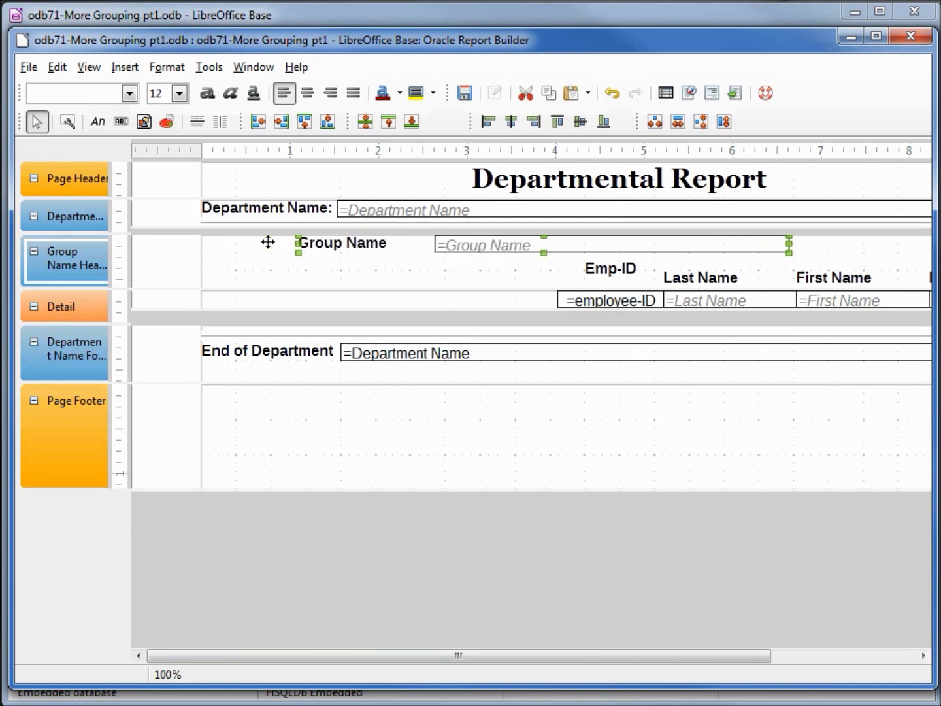
key(Right)
key(Right)
key(Right)
key(Right)
key(Right)
key(Right)
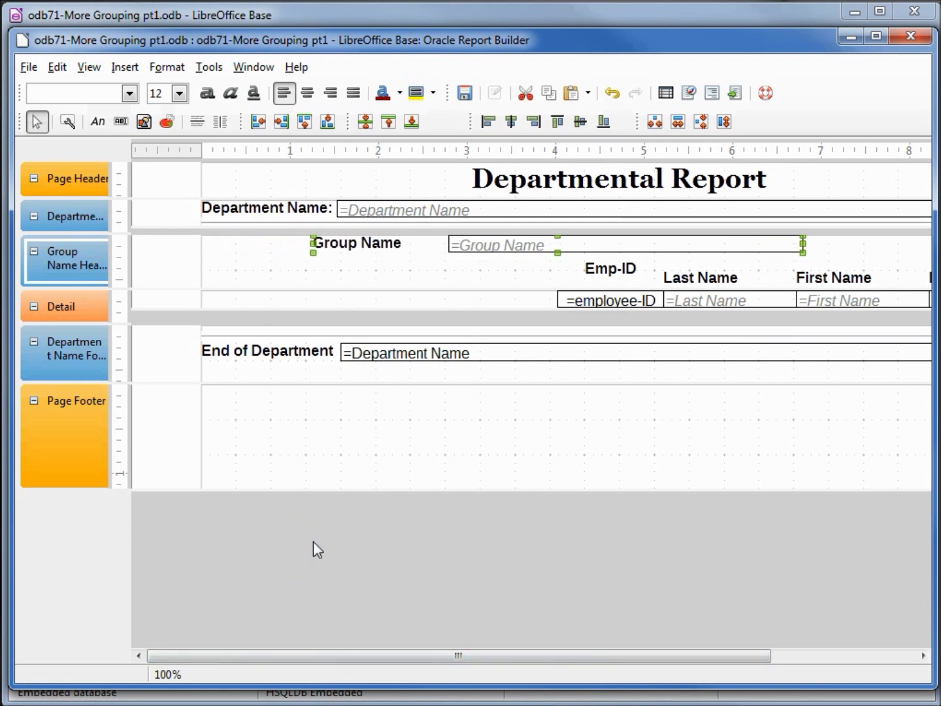
drag(324, 660, 564, 664)
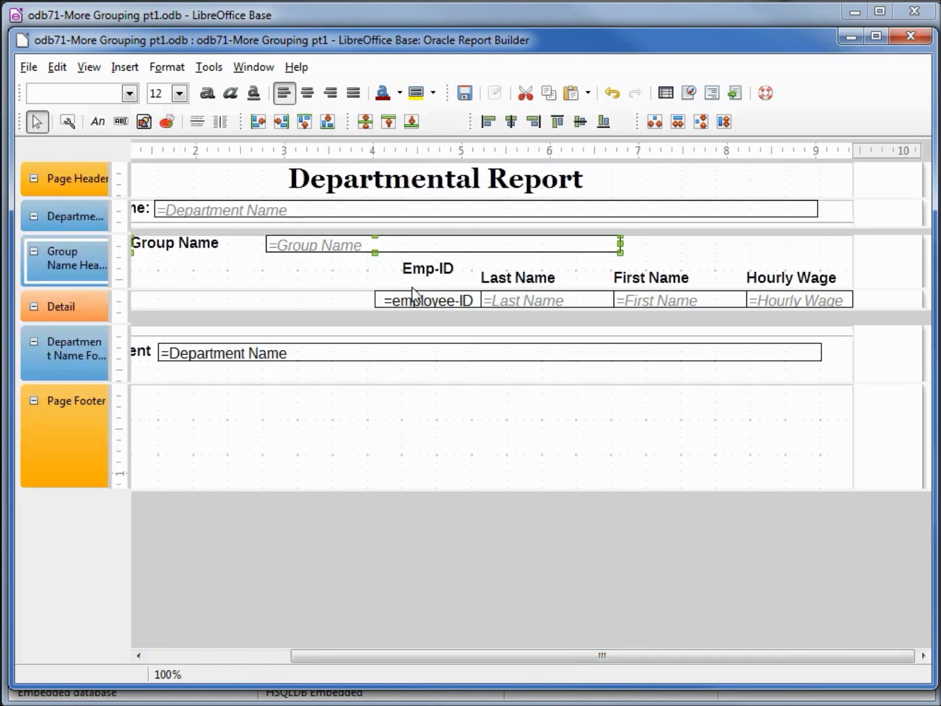
Shift all Emp-ID, Last Name, First Name and Hourly Wage headings and fields left
click(418, 277)
shift+click(420, 300)
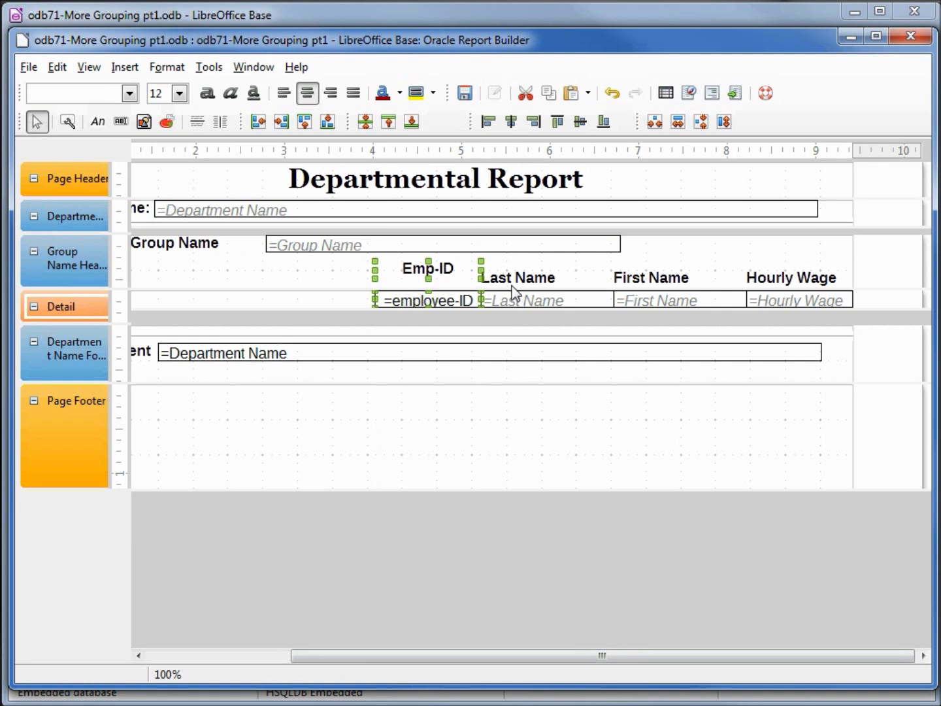
shift+click(509, 289)
shift+click(637, 283)
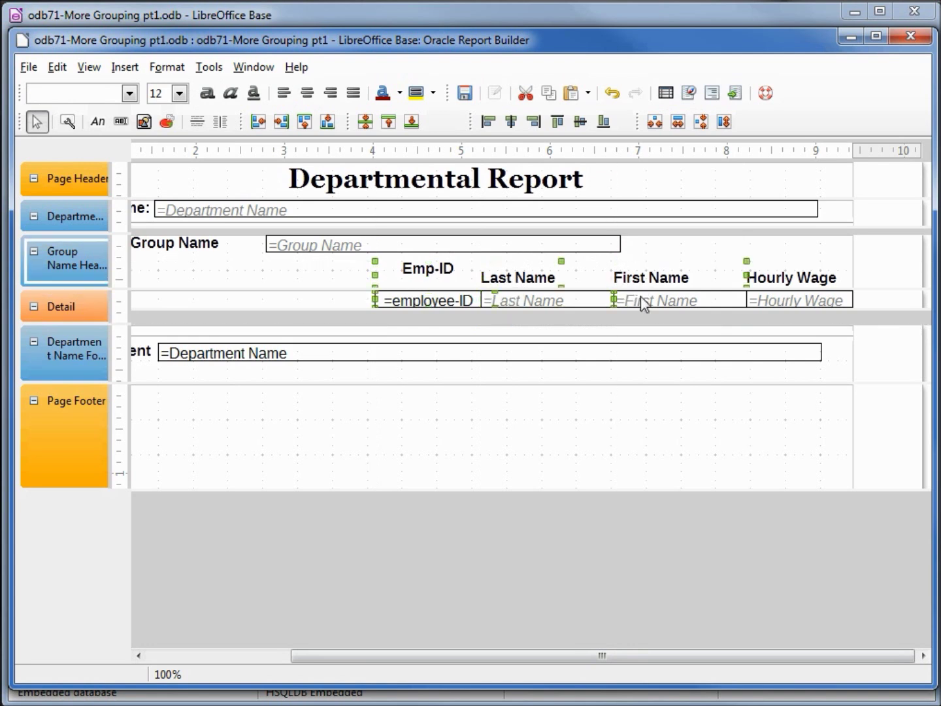
shift+click(769, 278)
shift+click(765, 302)
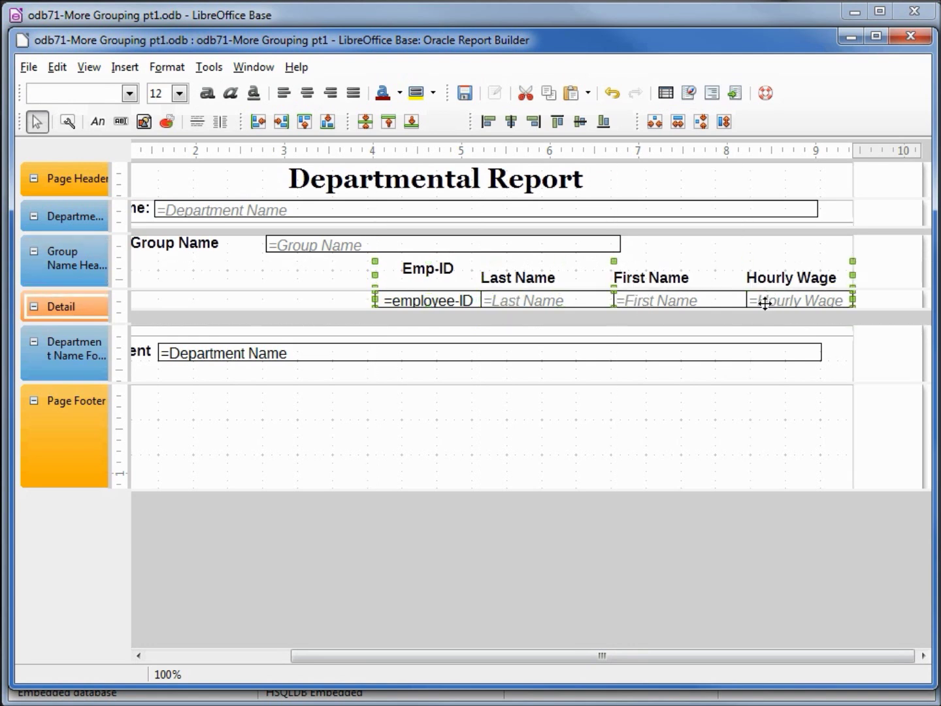
key(Left)
key(Left)
key(Left)
key(Left)
key(Left)
key(Left)
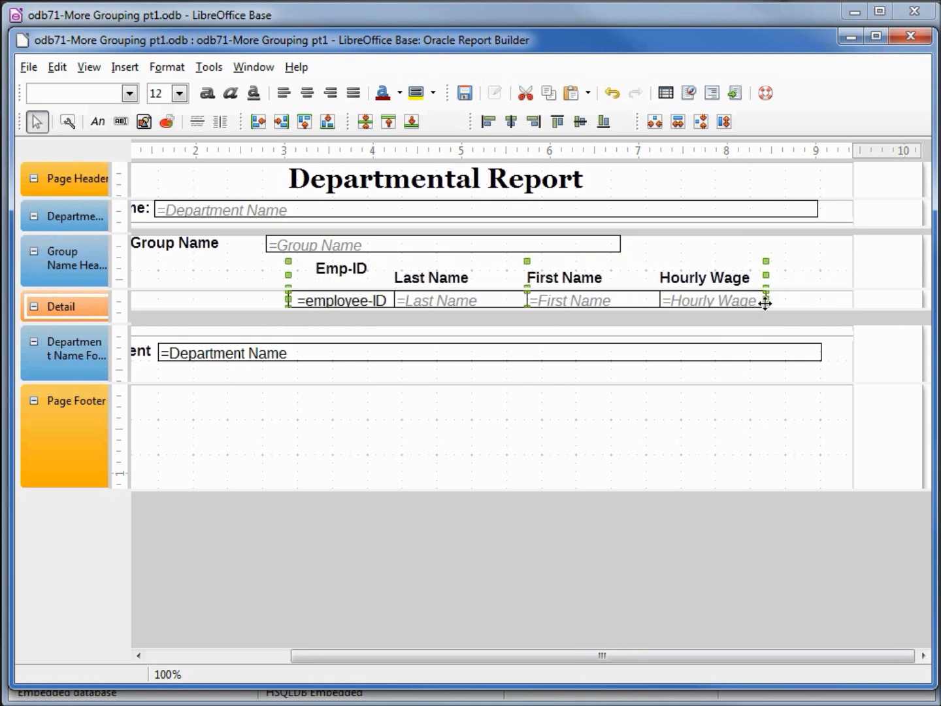
key(Left)
key(Left)
key(Left)
key(Left)
key(Left)
key(Left)
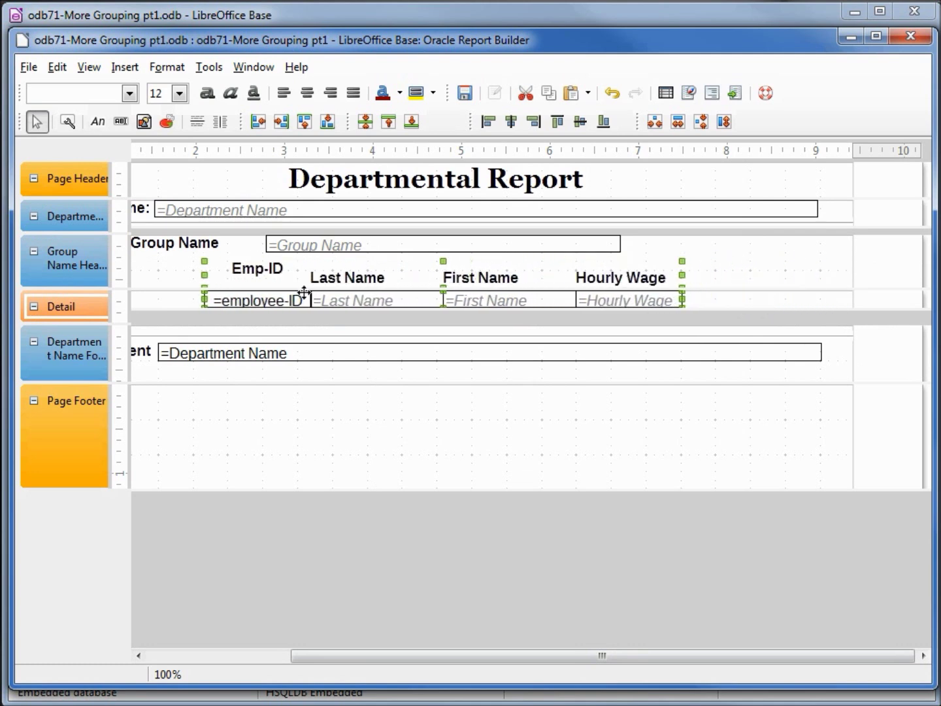
Nudge the Emp-ID heading vertically to line up with the other headings
click(180, 266)
click(242, 276)
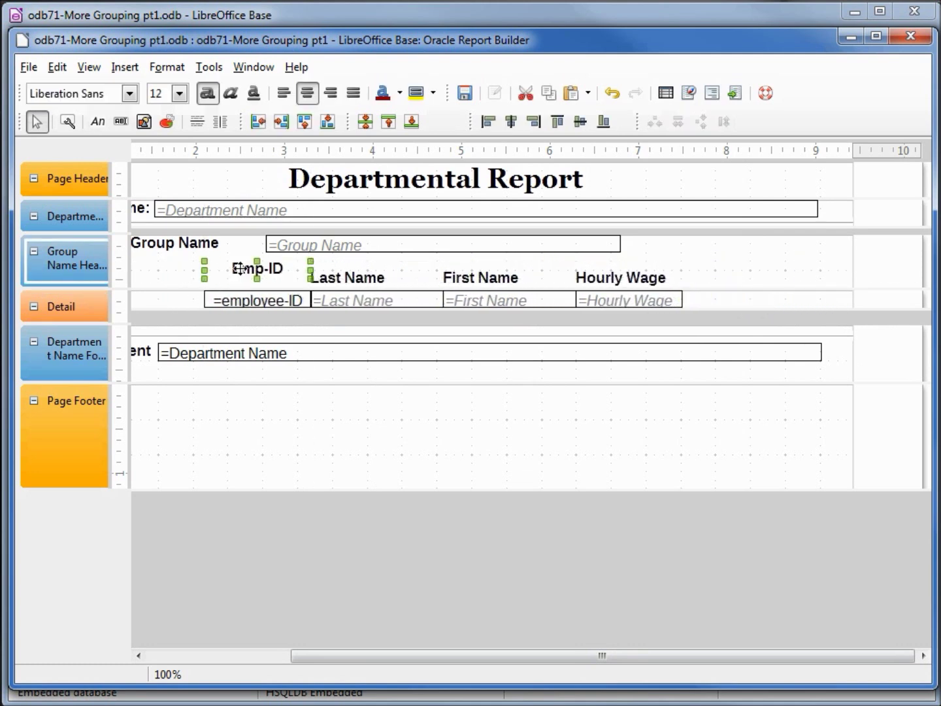
key(Down)
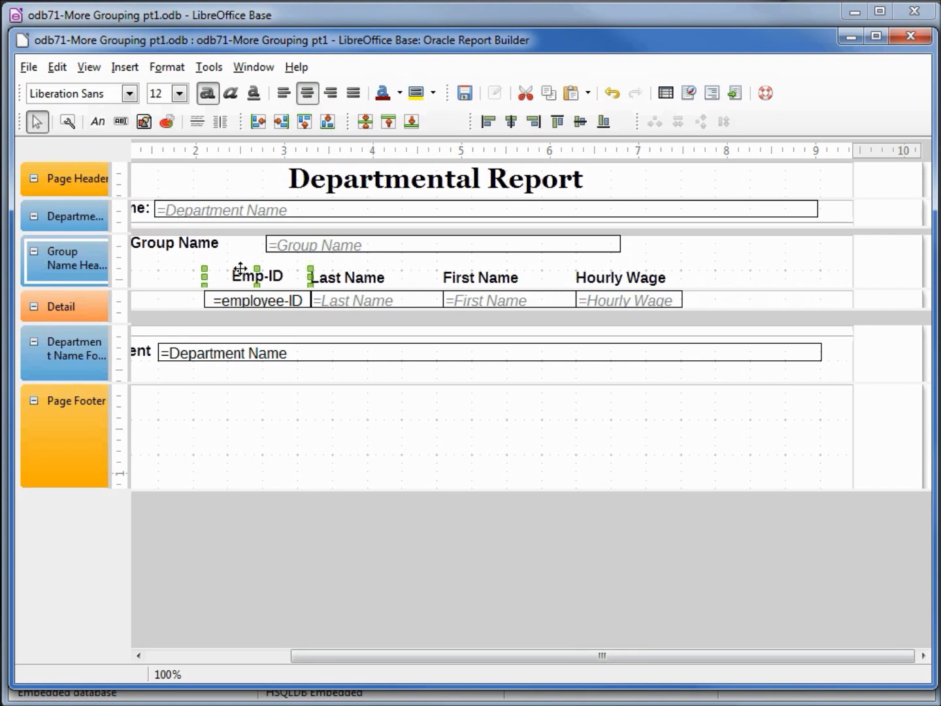
key(Down)
key(Up)
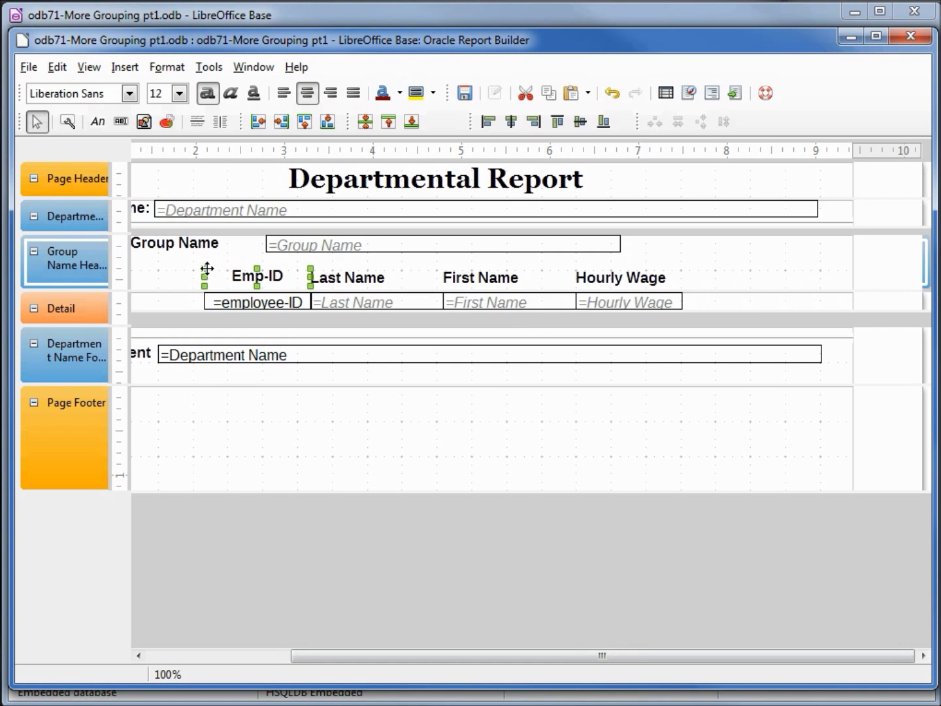
Lower the Group Name label and field slightly
click(170, 247)
shift+click(309, 245)
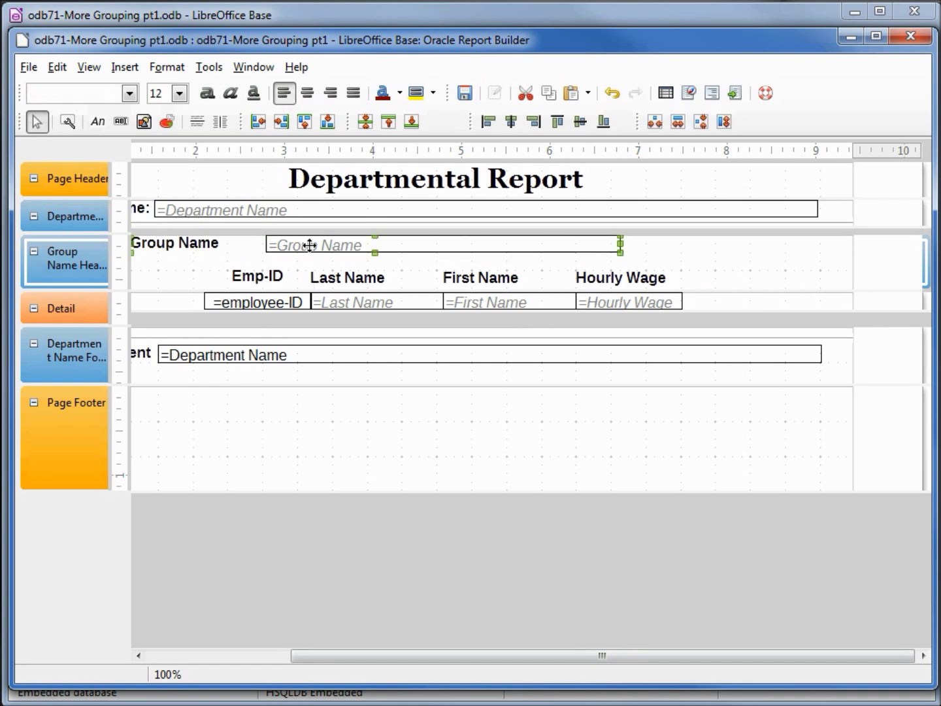
key(Down)
key(Down)
key(Down)
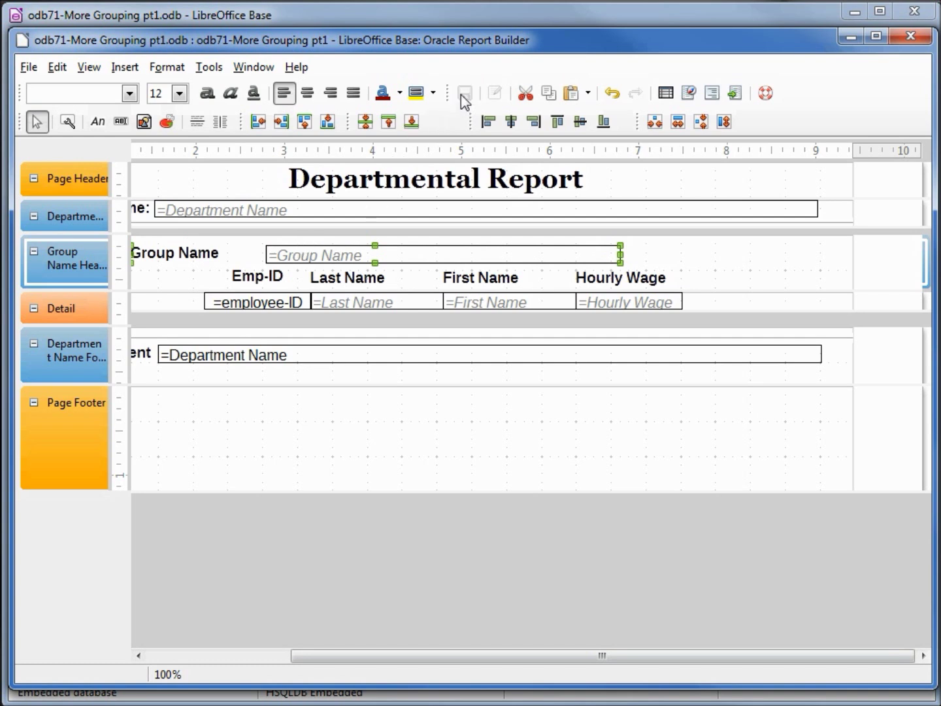
click(735, 93)
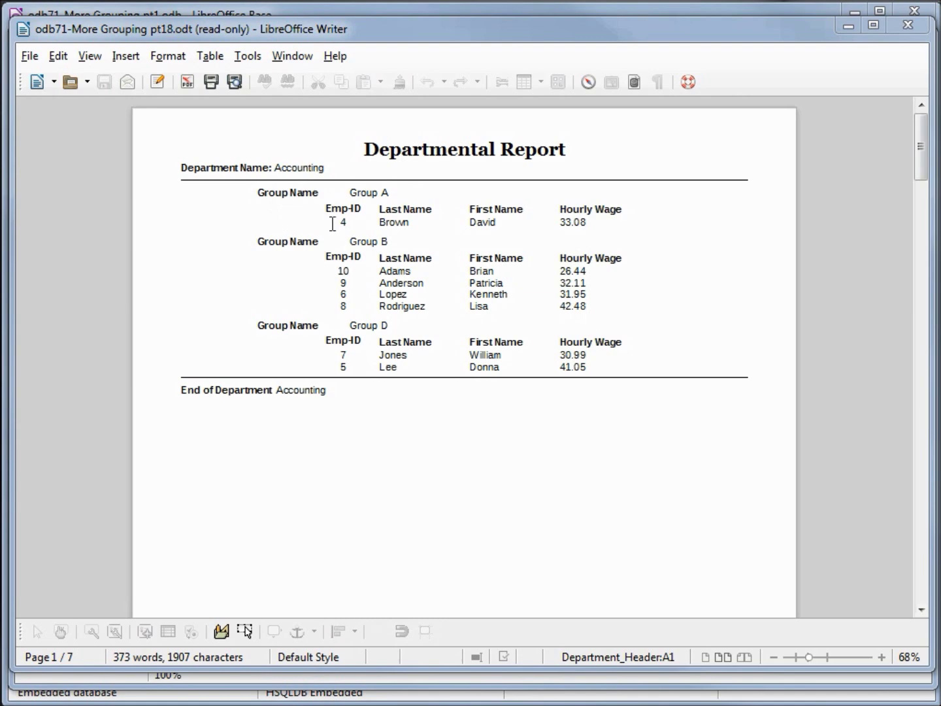
click(909, 25)
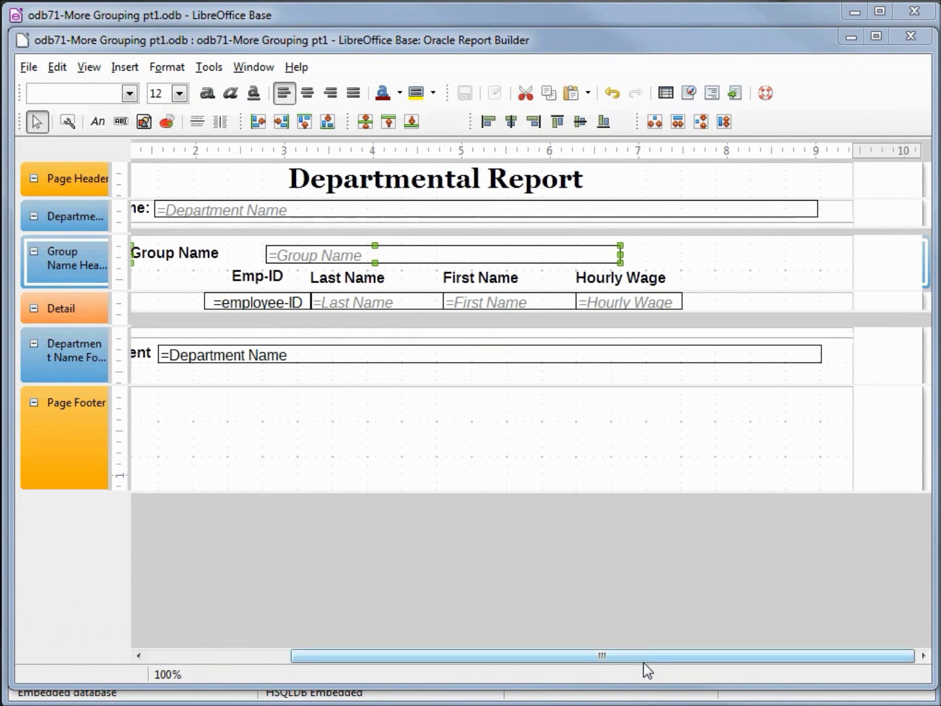
drag(644, 657, 500, 657)
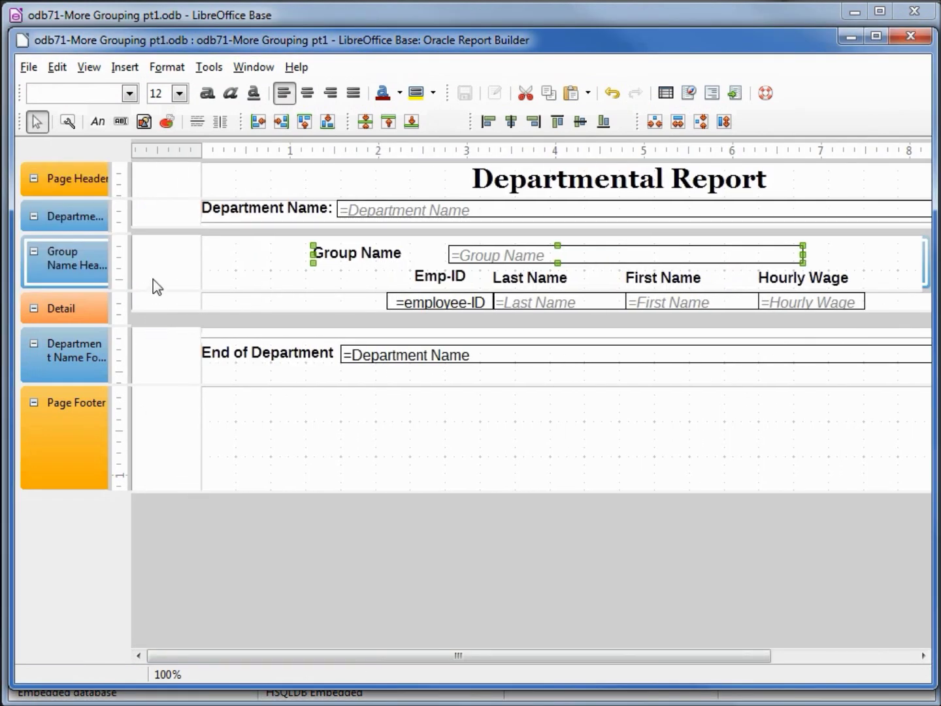
In Sorting and Grouping, set the Group Name group's footer to Present
click(88, 67)
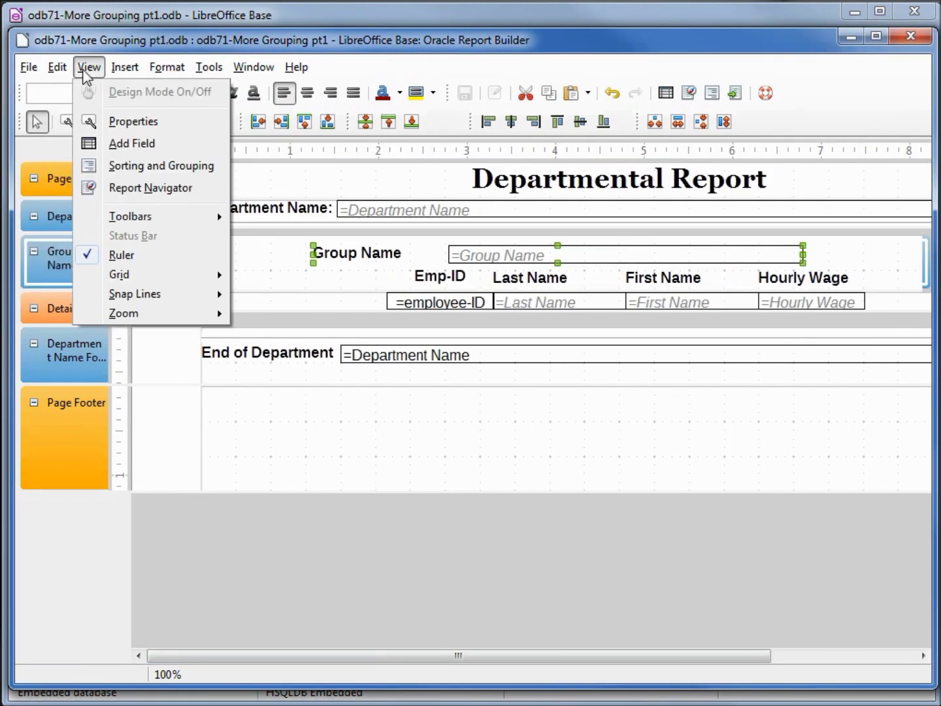
click(163, 168)
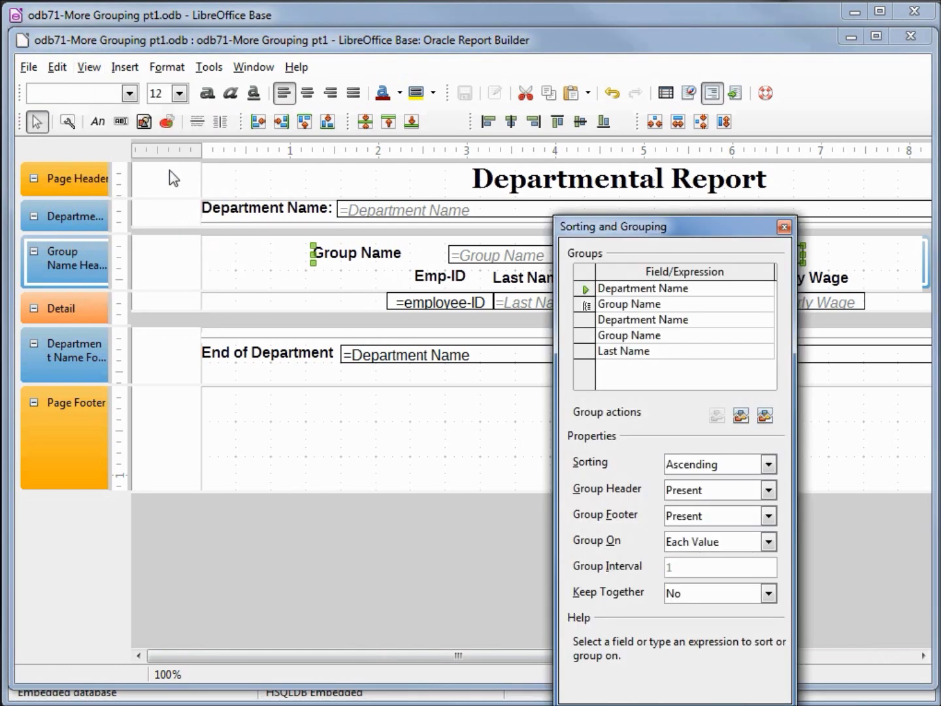
click(585, 305)
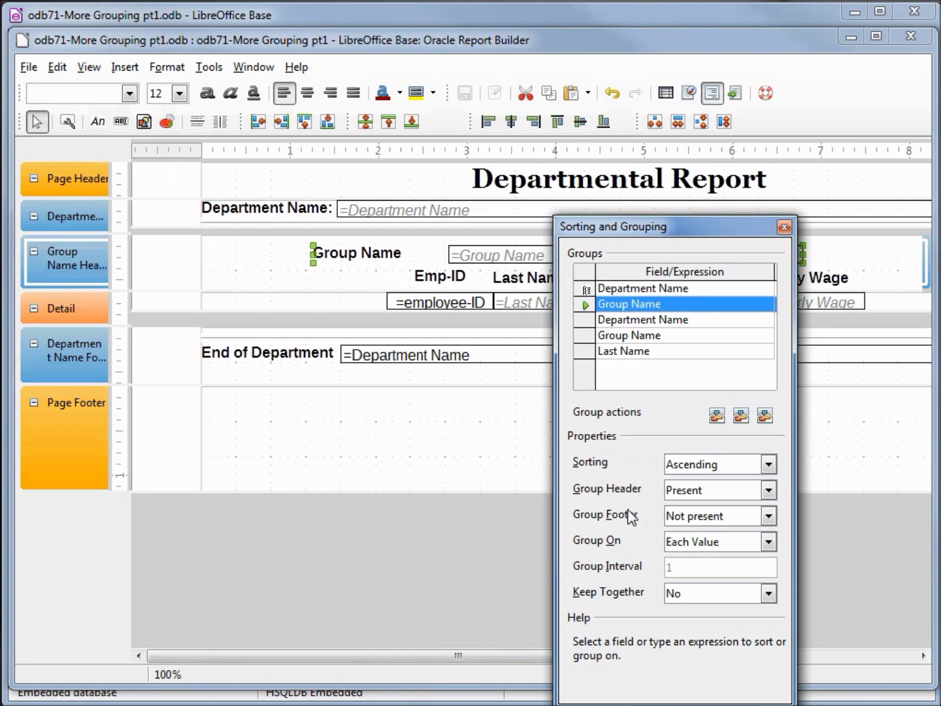
click(767, 515)
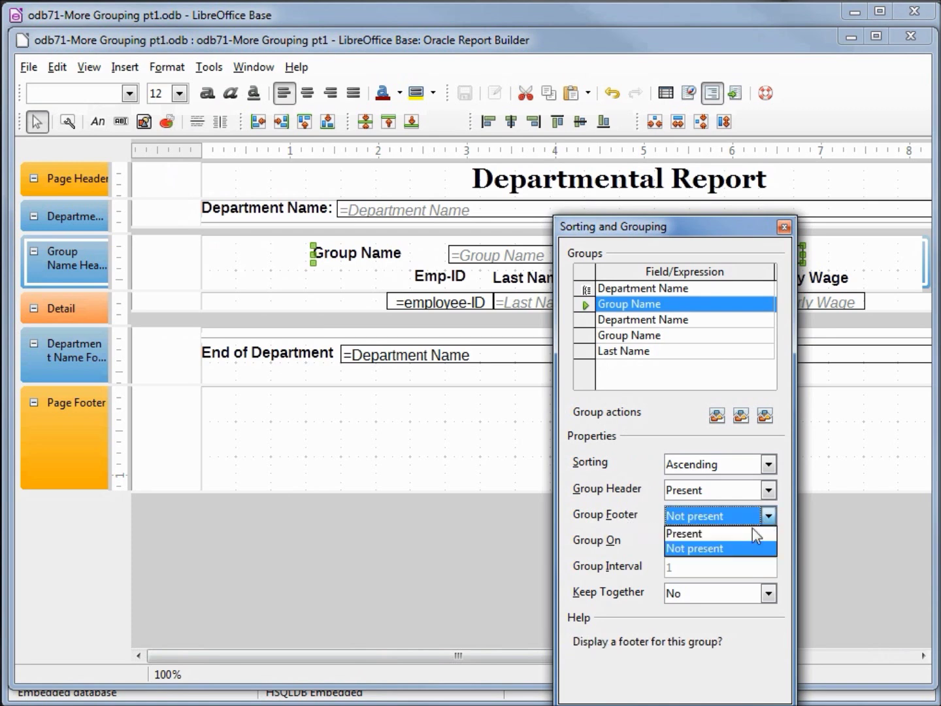
click(745, 535)
Copy the Group Name label and =Group Name field into the Group Name footer
click(784, 227)
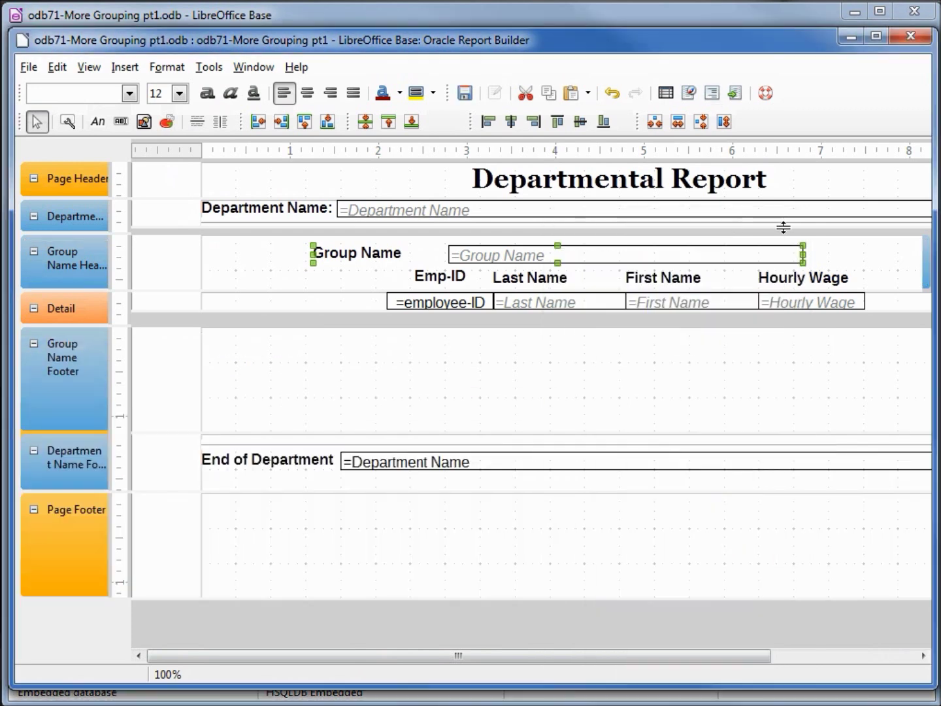
click(353, 266)
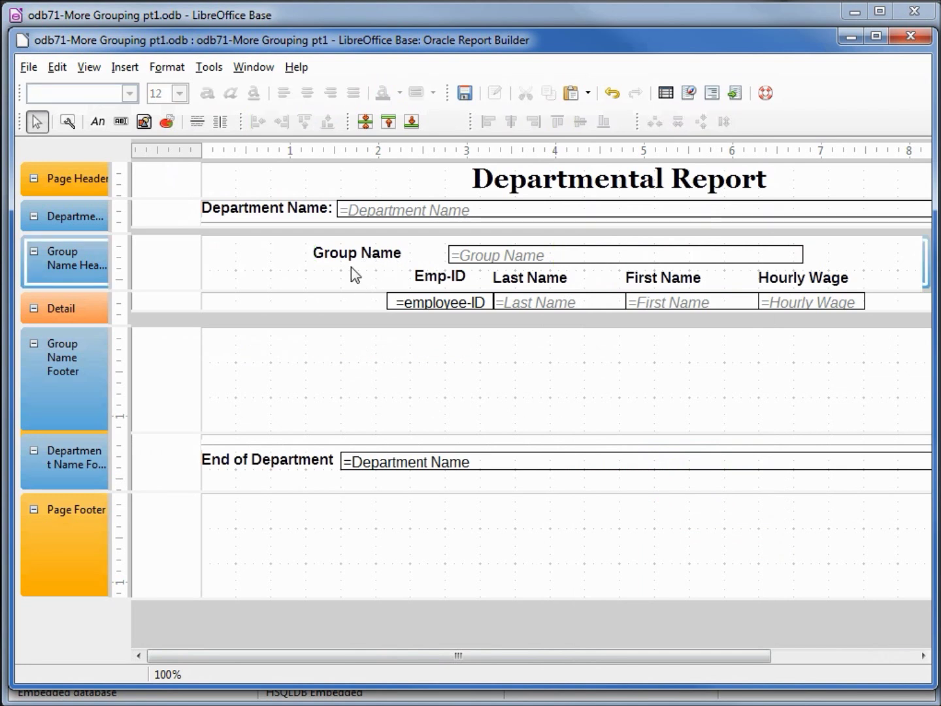
shift+click(471, 254)
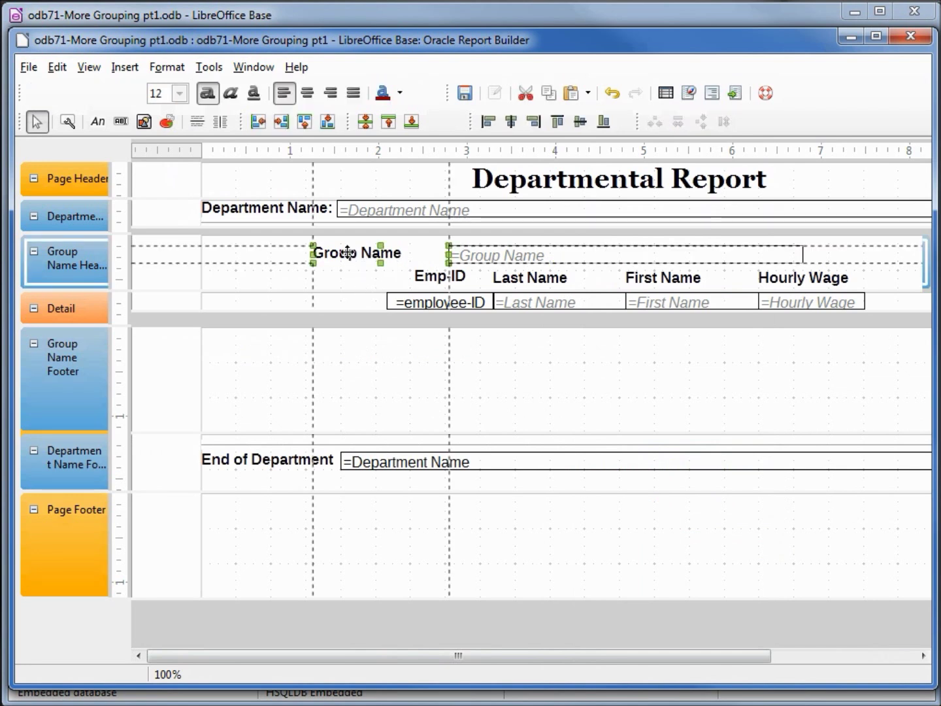
click(502, 256)
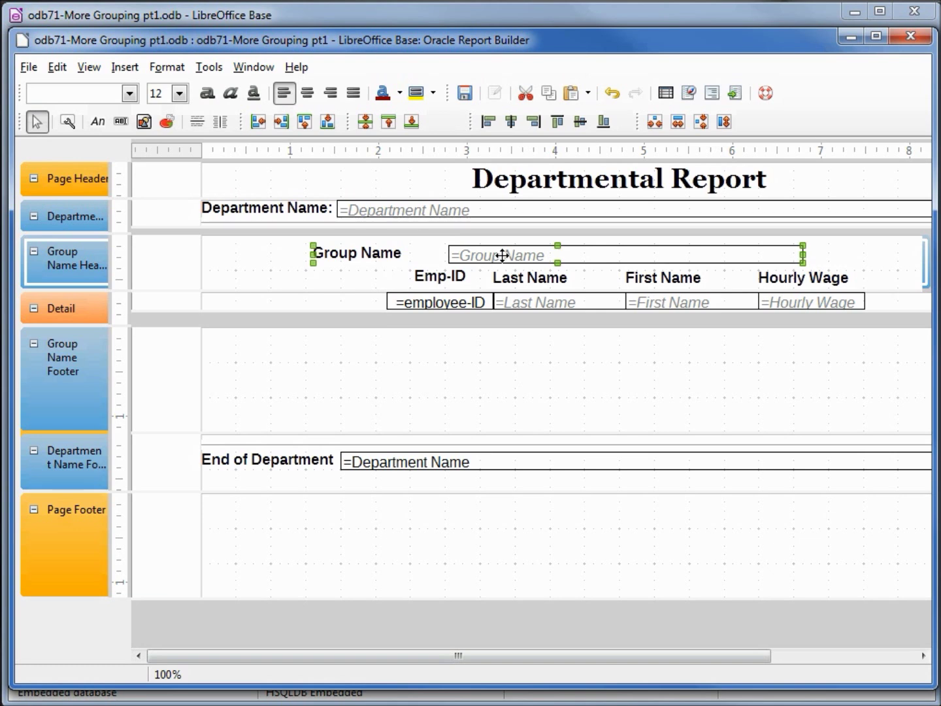
click(329, 379)
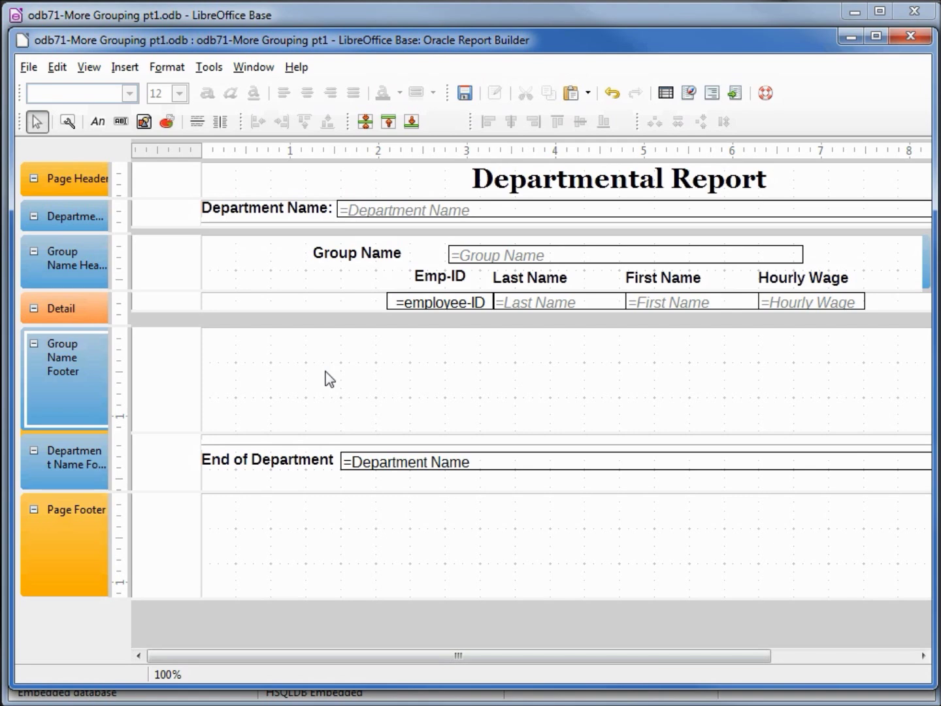
key(ctrl+v)
Change the pasted footer label's text to 'End of Group'
click(349, 381)
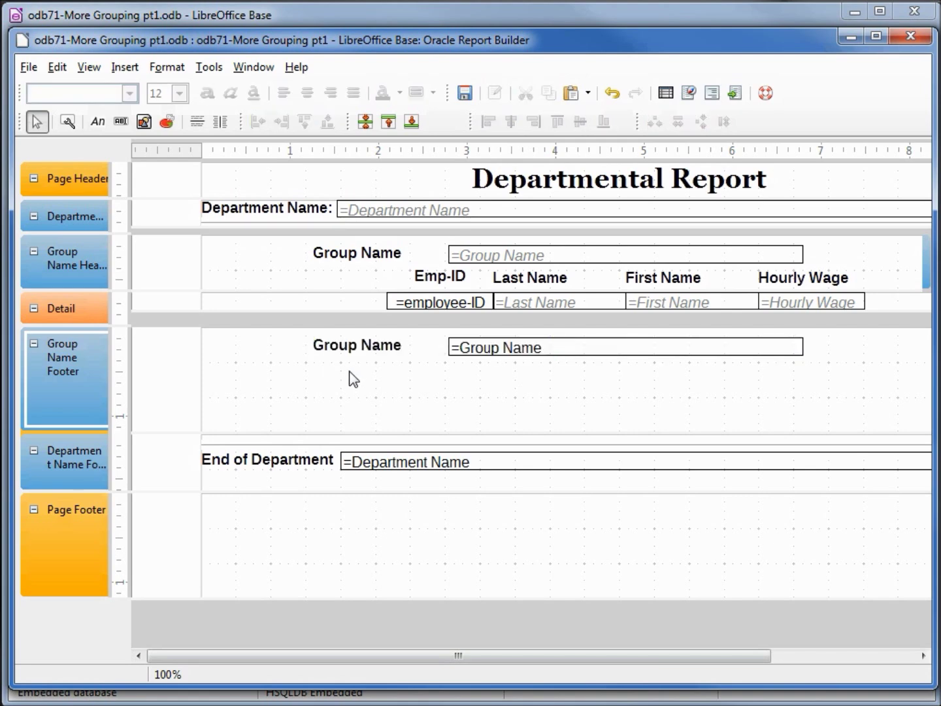
click(344, 353)
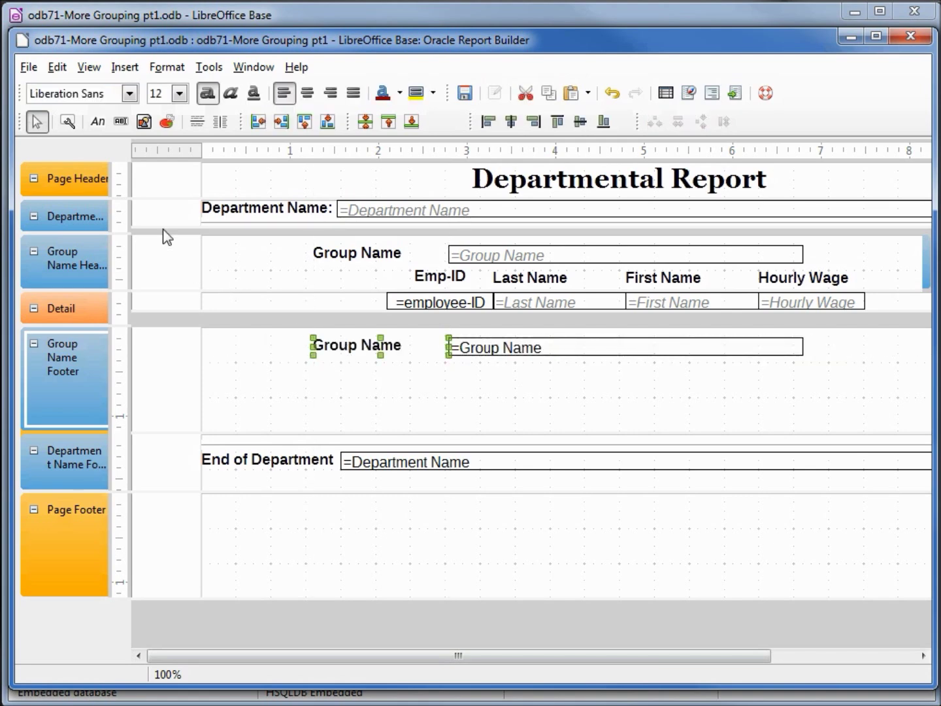
click(68, 122)
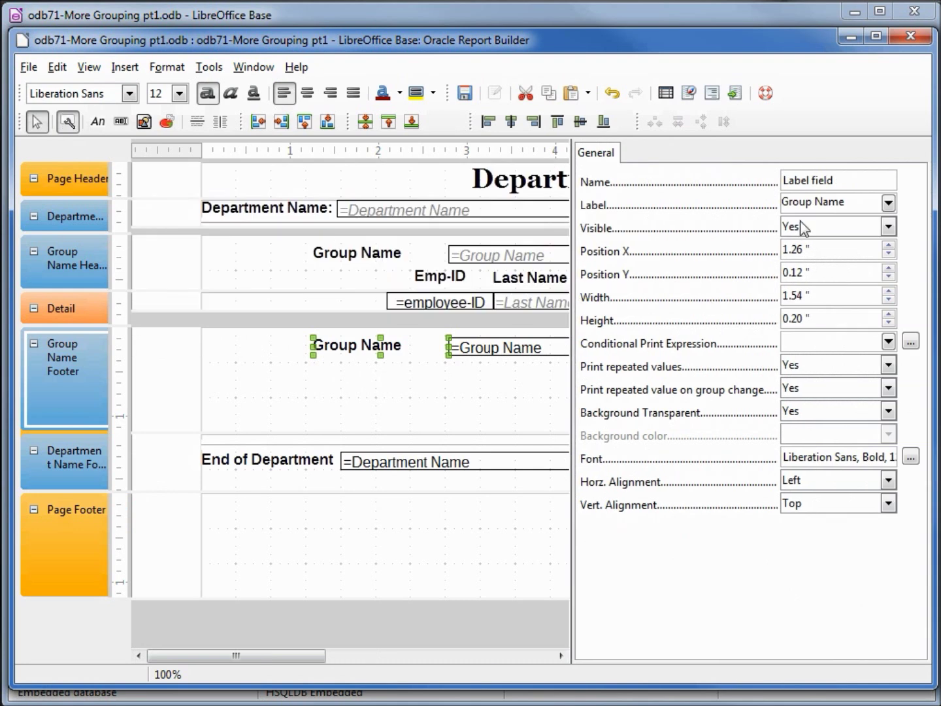
drag(864, 198, 777, 200)
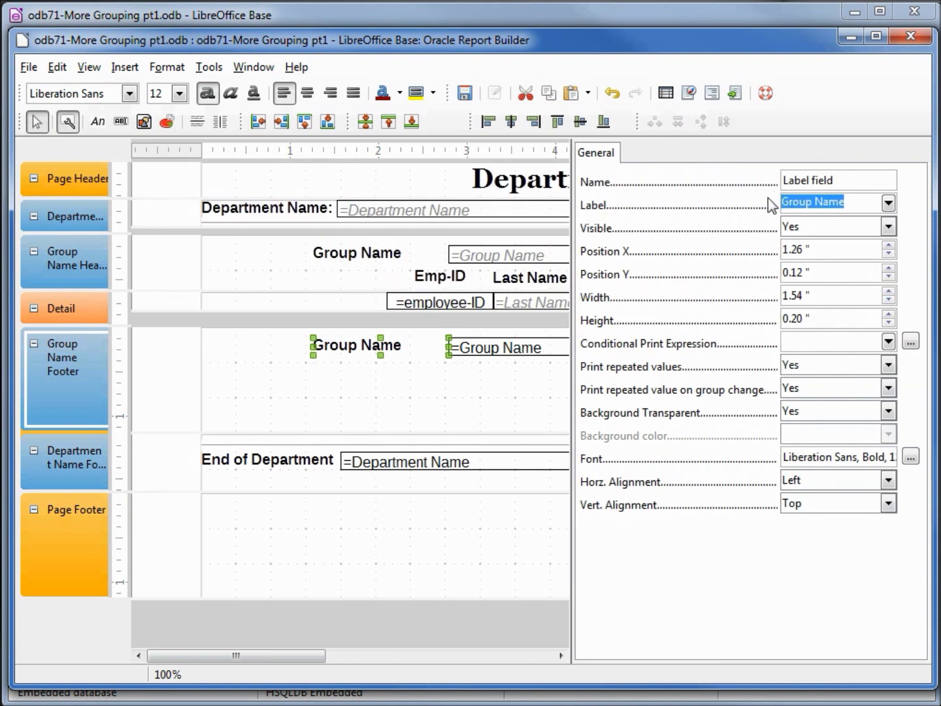
text(End of Grou)
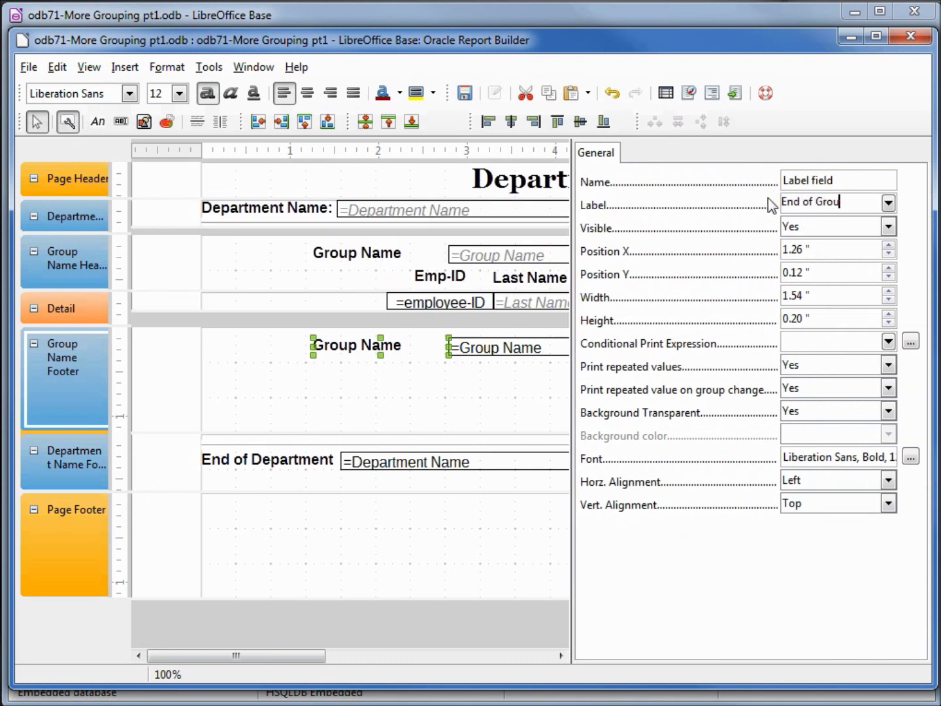
text(p)
key(Tab)
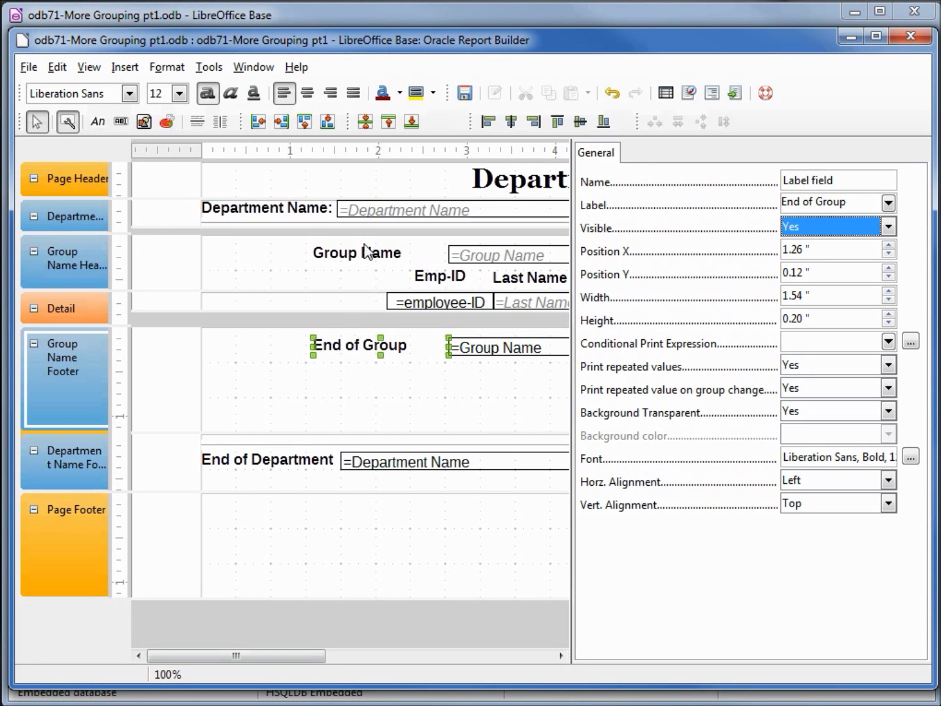
Shrink the group footer, unbold the footer labels, and italicize both footer labels and the footer field
click(412, 121)
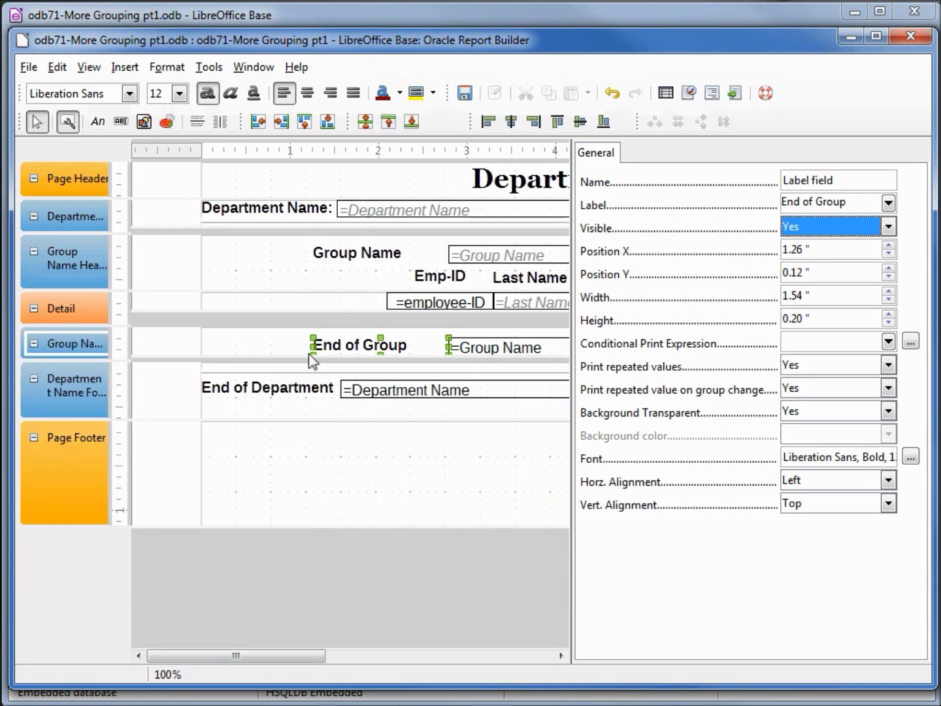
shift+click(289, 390)
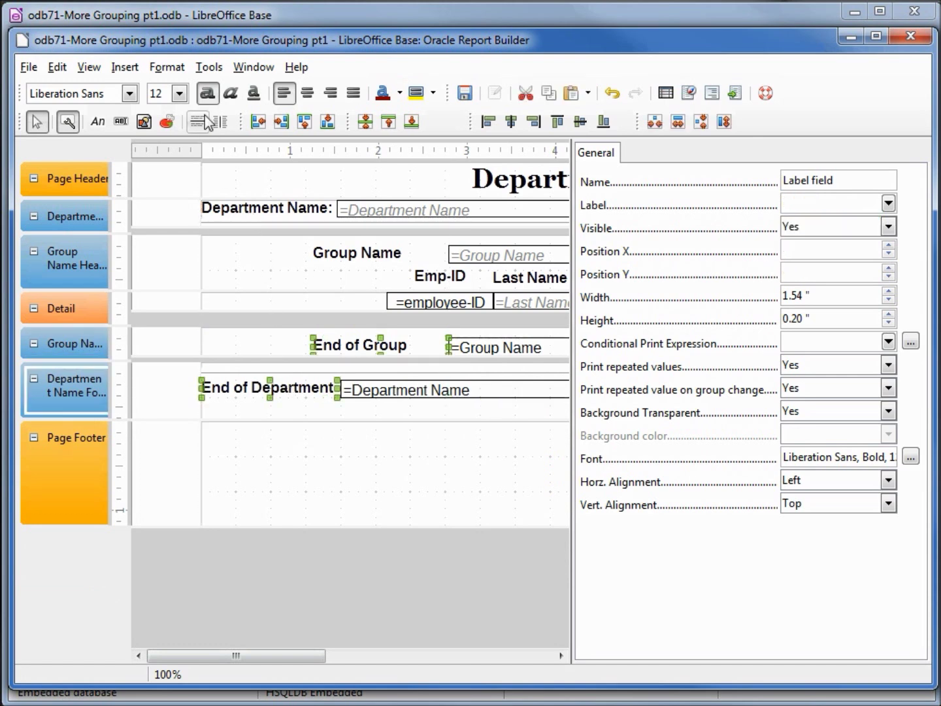
click(209, 93)
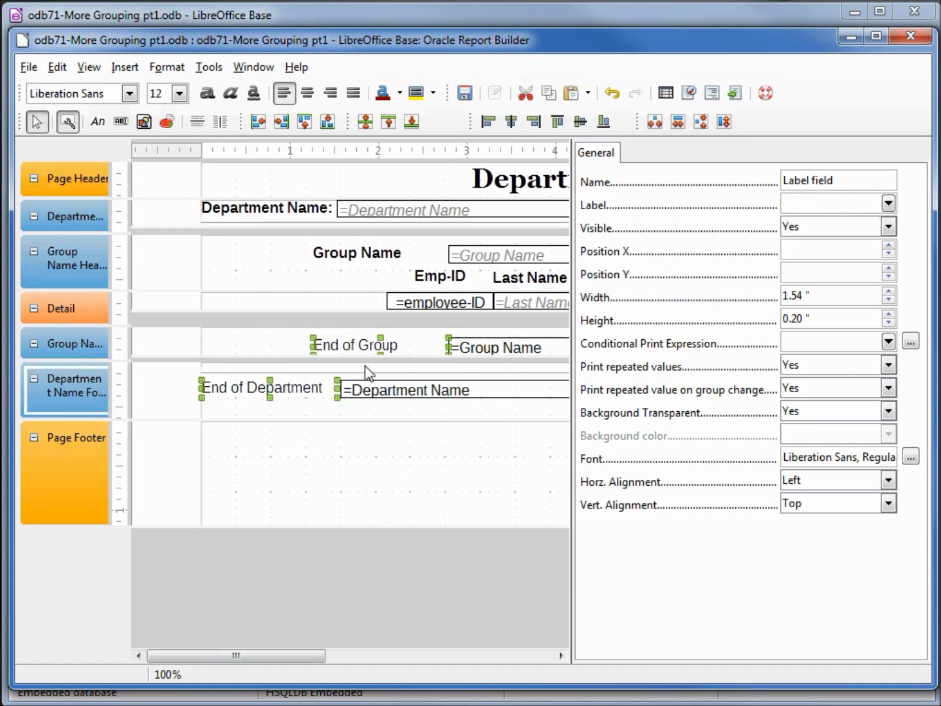
click(358, 404)
click(297, 386)
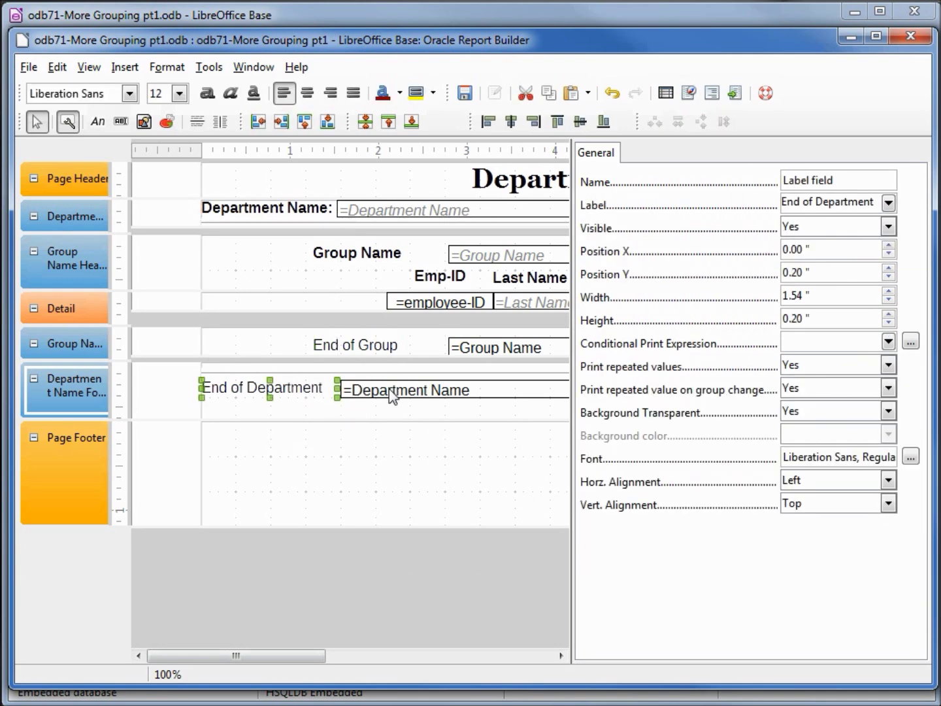
shift+click(356, 346)
shift+click(467, 349)
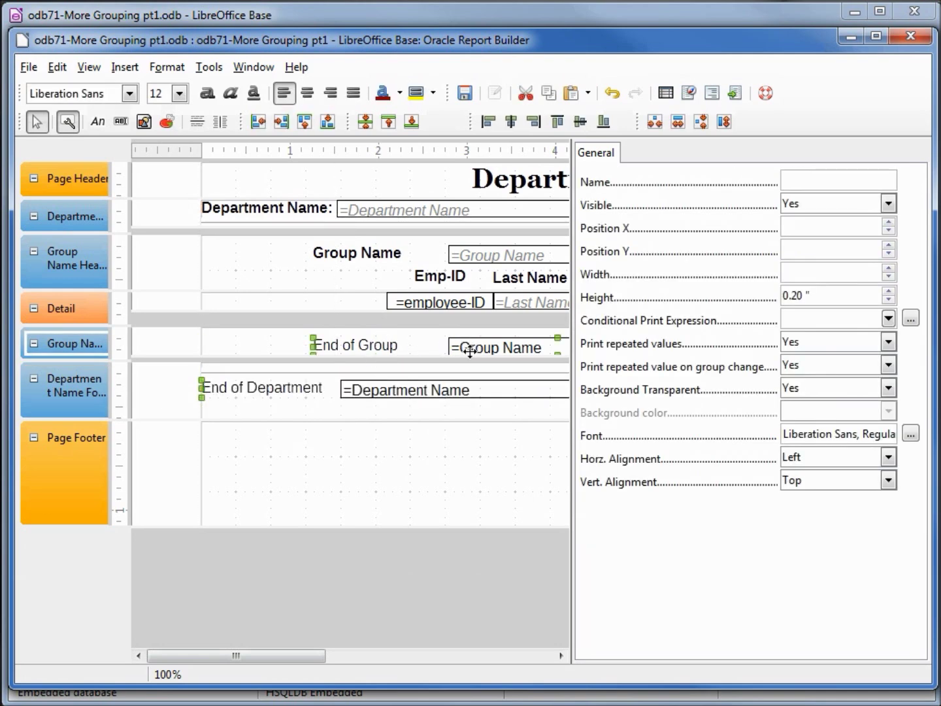
click(231, 93)
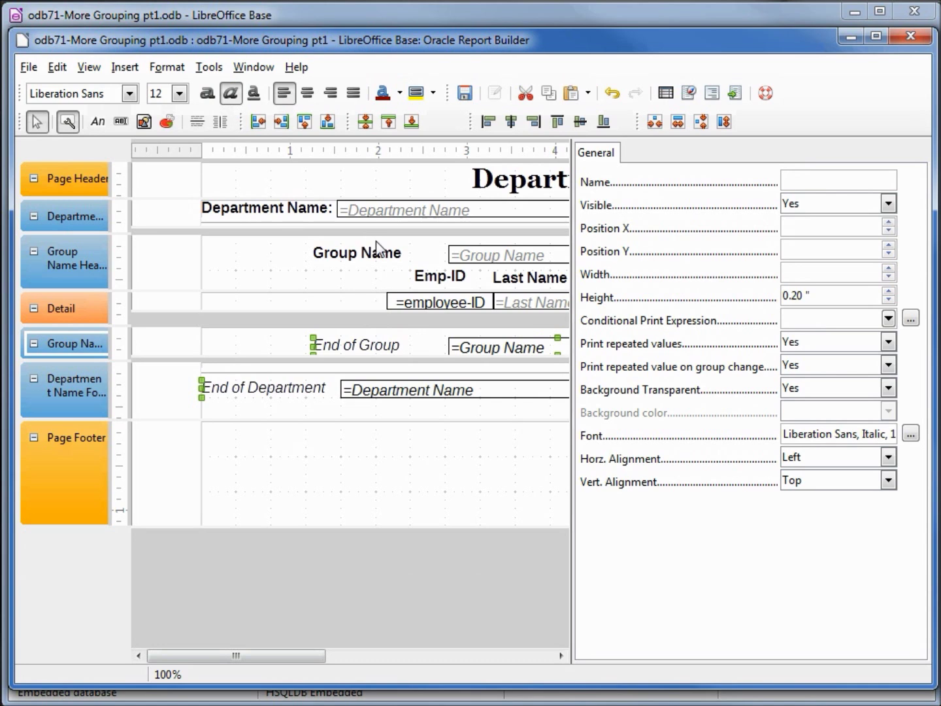
Bold the header =Department Name and =Group Name fields, then save the report
click(394, 207)
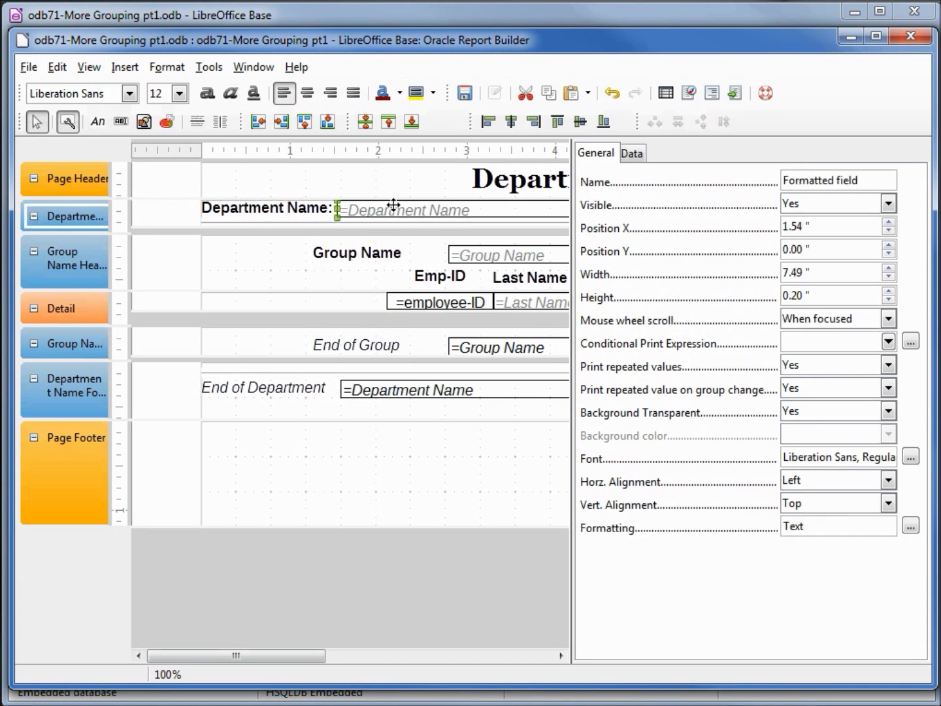
shift+click(478, 257)
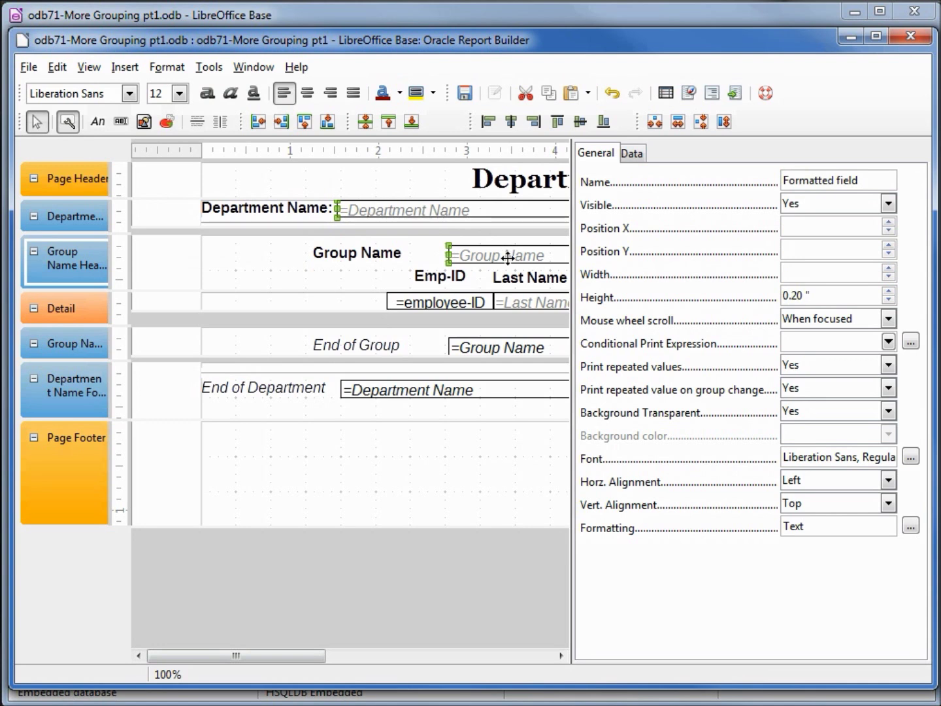
click(208, 94)
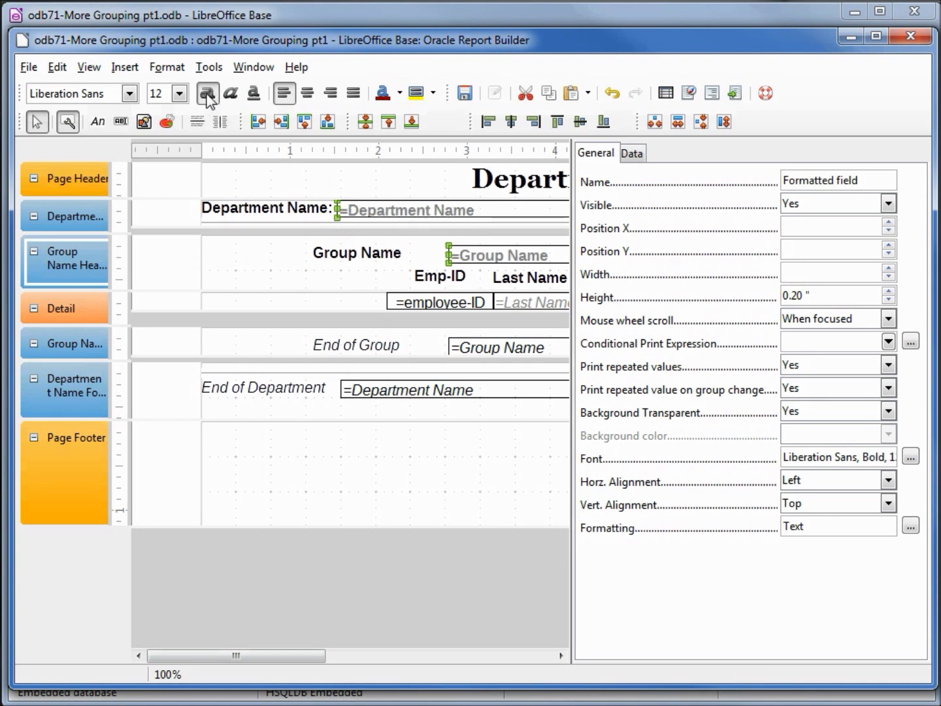
click(464, 95)
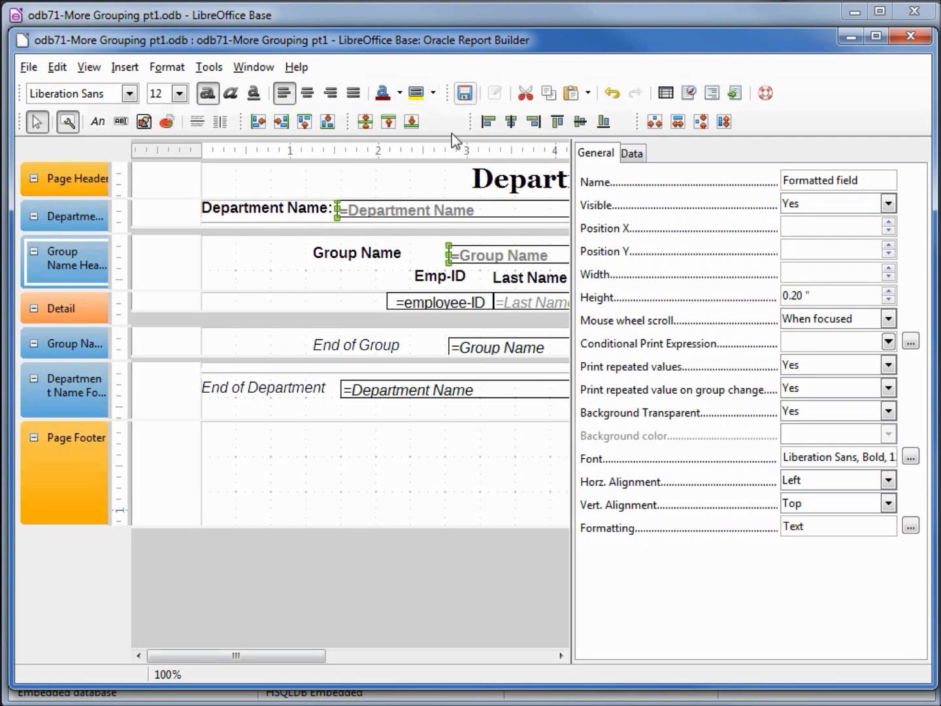
Execute the report to generate the Departmental Report in Writer
click(738, 94)
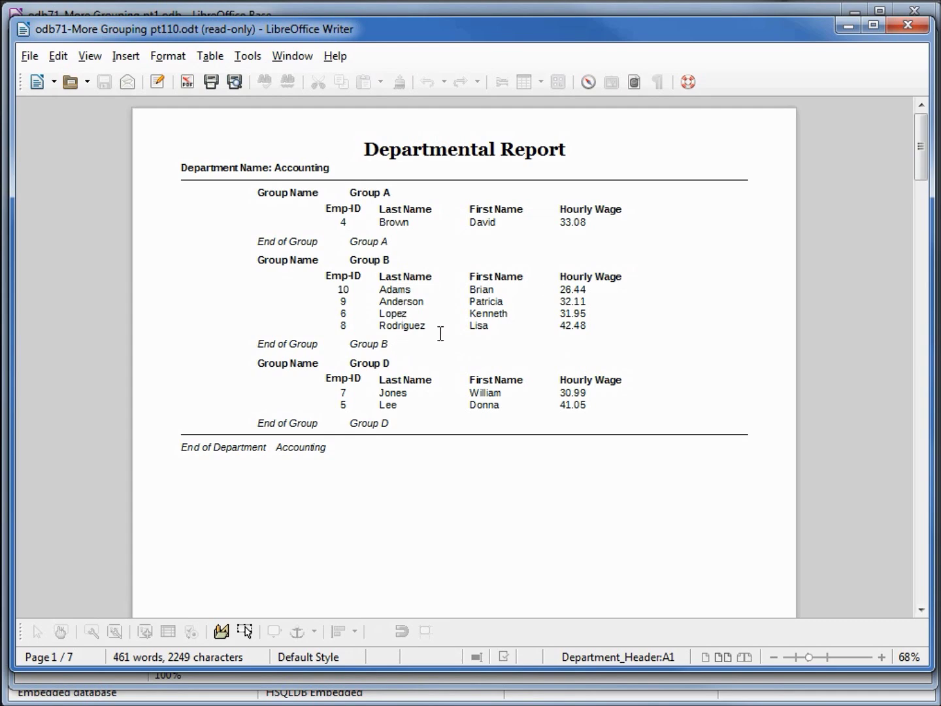
drag(921, 152, 931, 345)
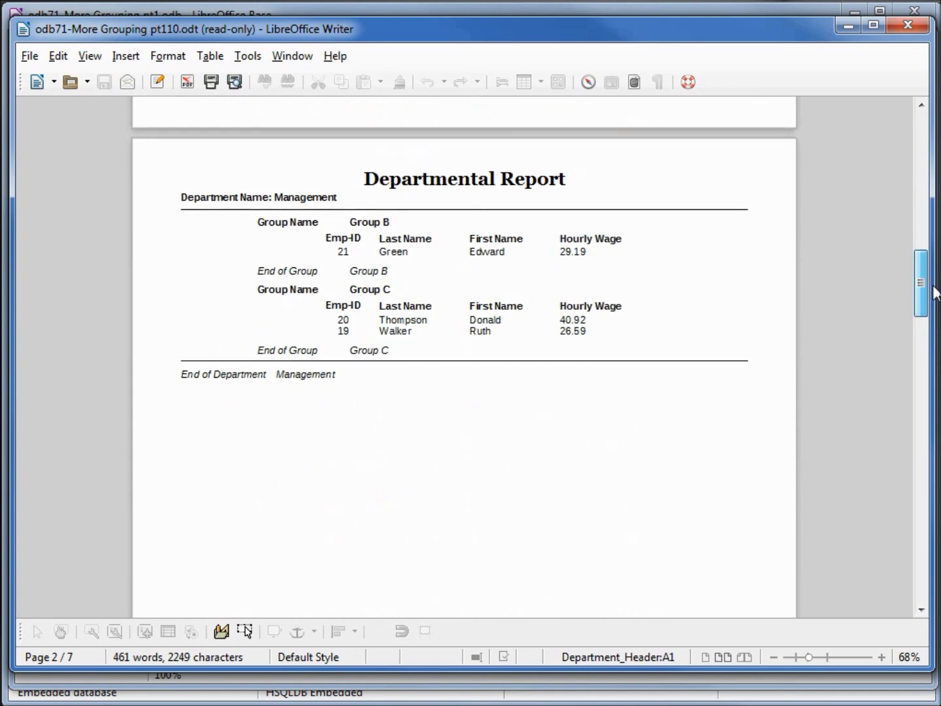